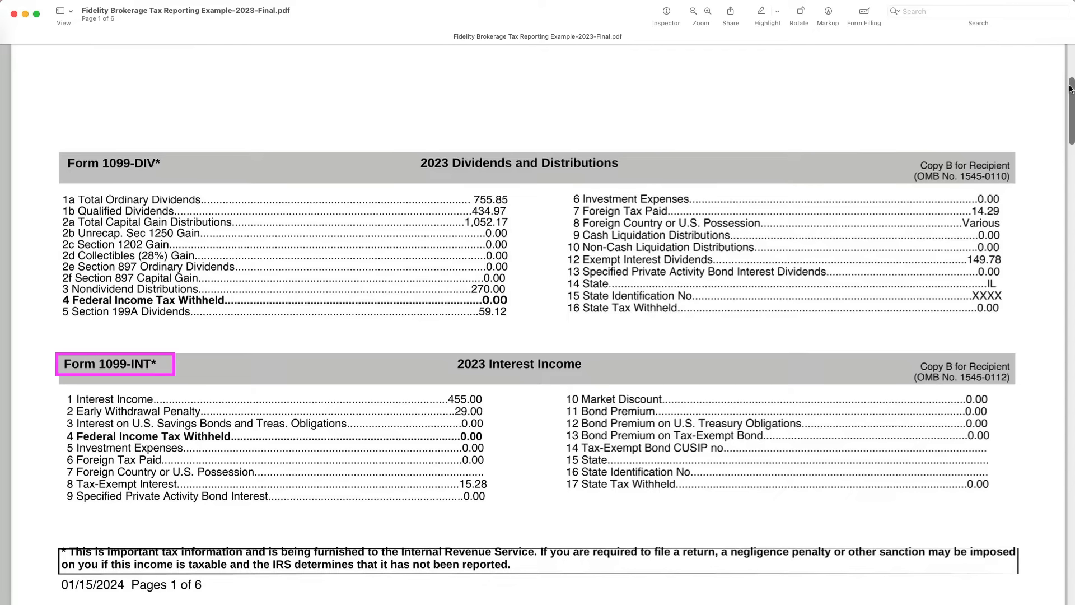
left_click_drag(1071, 88, 1069, 251)
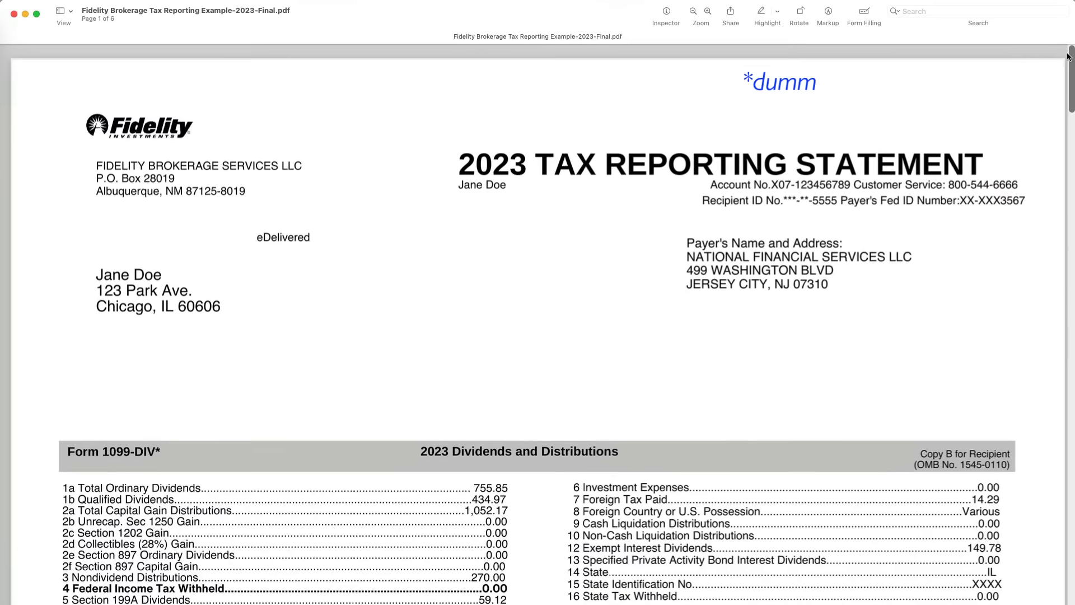
left_click_drag(1068, 55, 1067, 55)
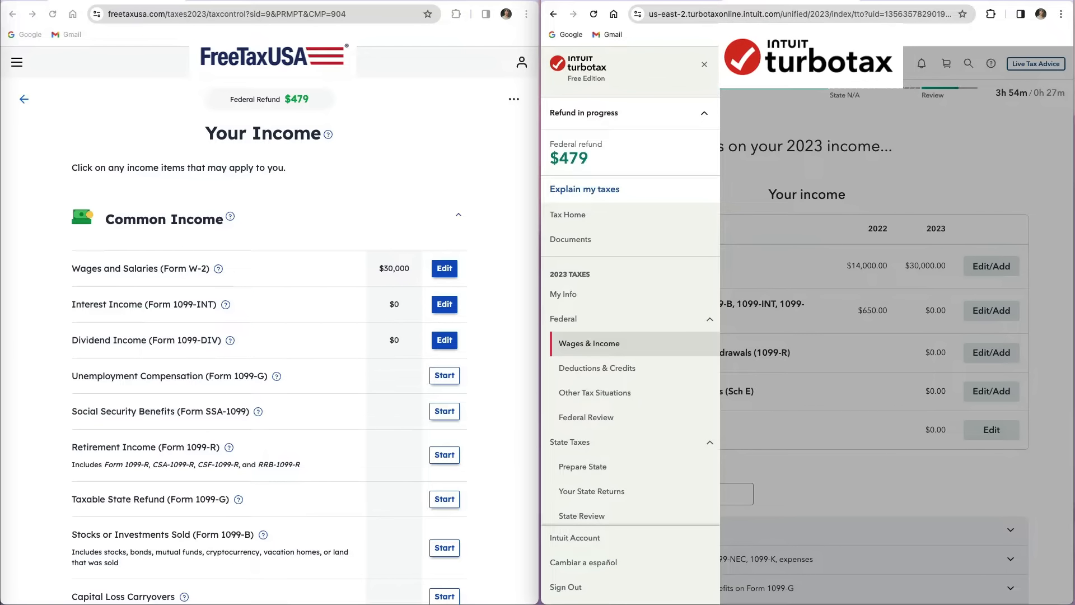
- Open the 1099-DIV dividend section in both FreeTaxUSA and TurboTax and start adding a new entry in each
left_click(910, 196)
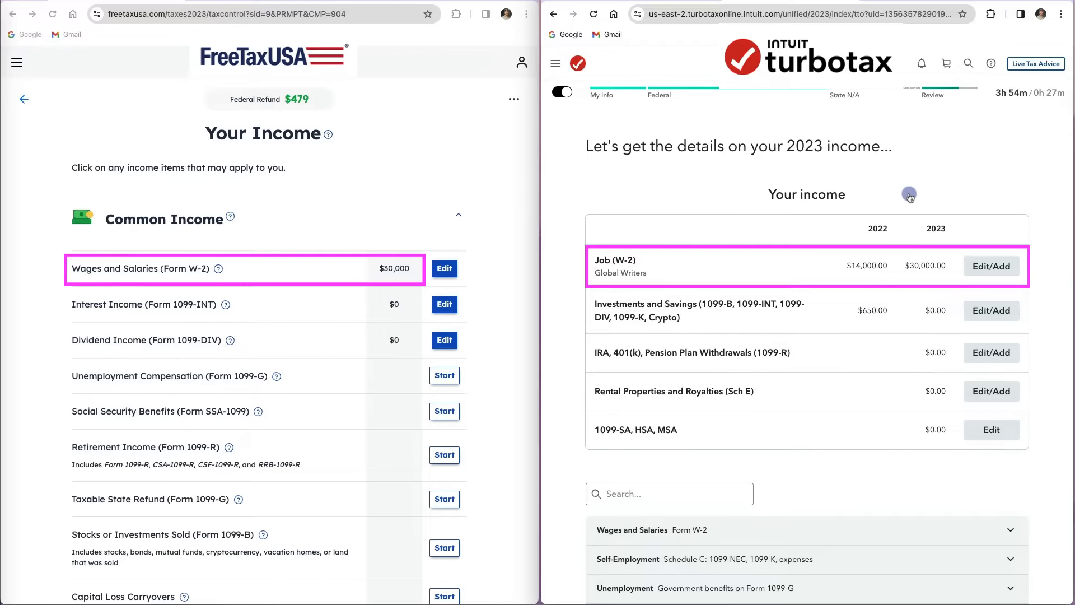
scroll(1045, 453, "down", 6)
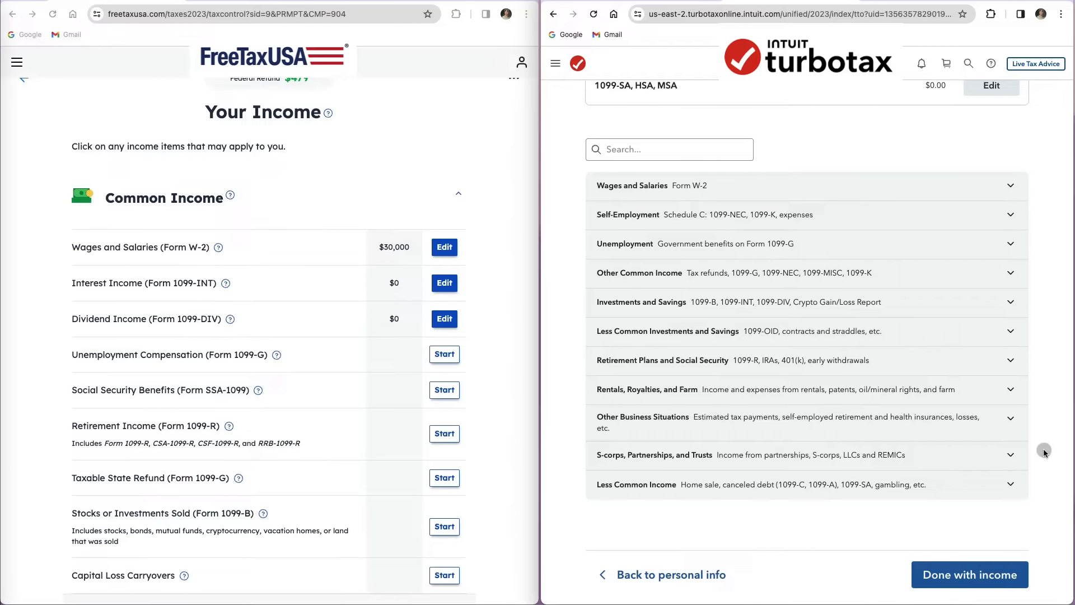
scroll(1031, 415, "down", 1)
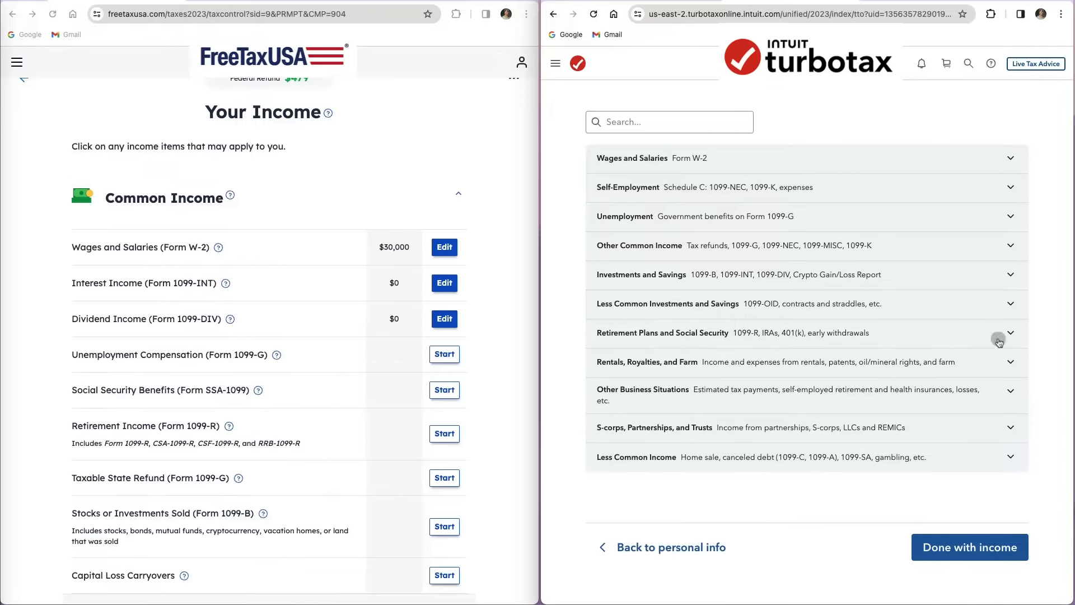
left_click(1012, 276)
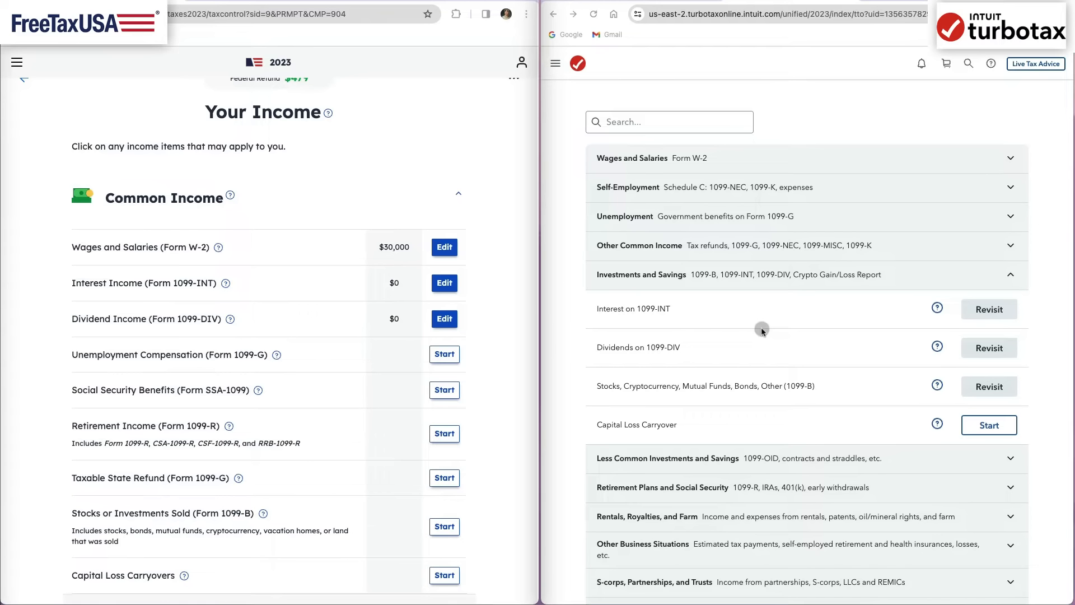
left_click(989, 348)
left_click(448, 325)
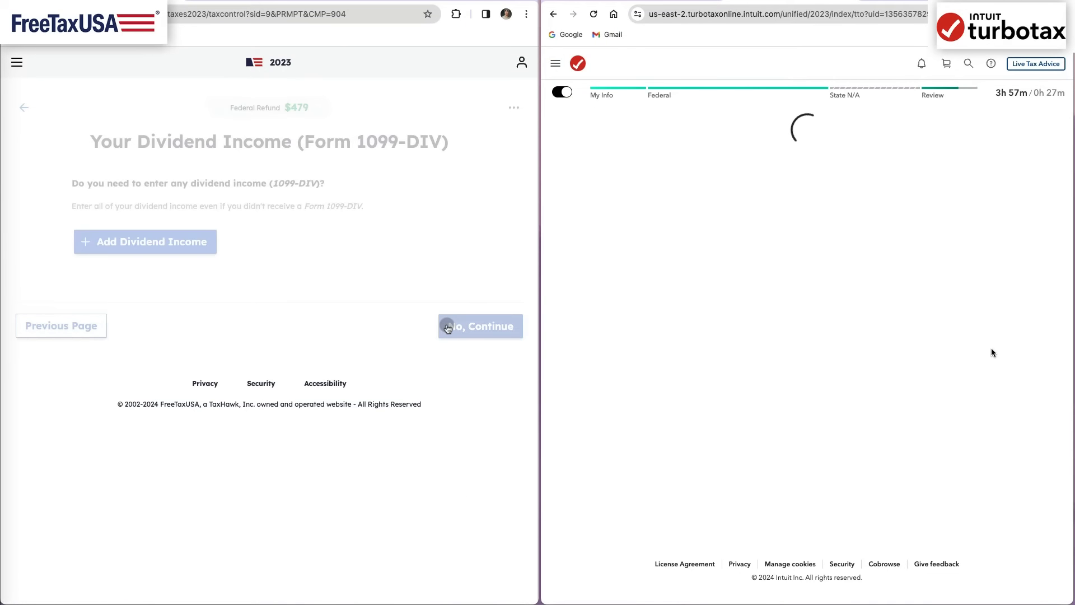
left_click(448, 329)
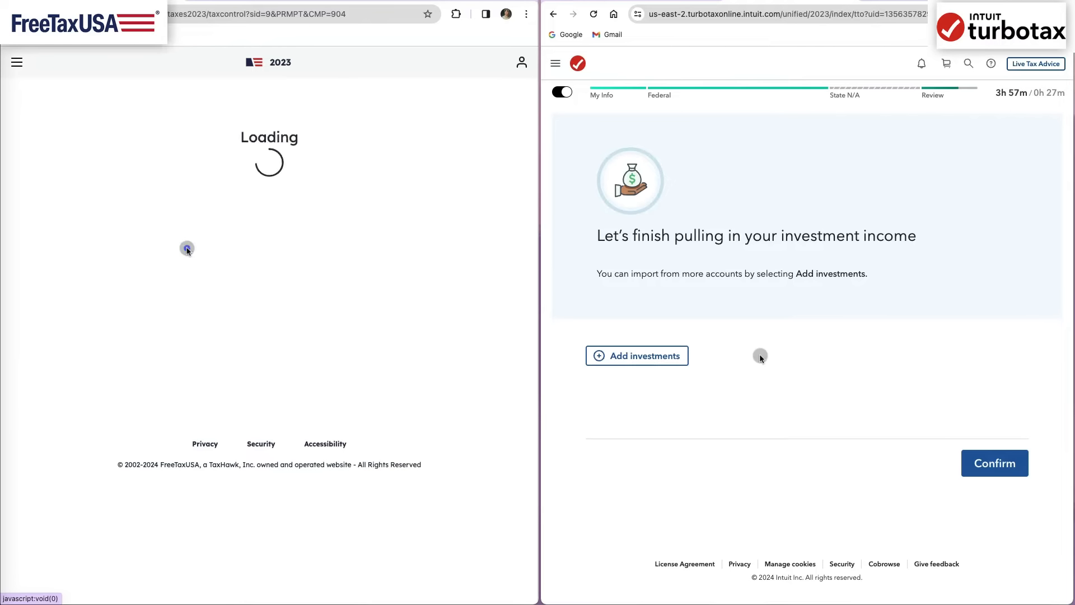
left_click(644, 355)
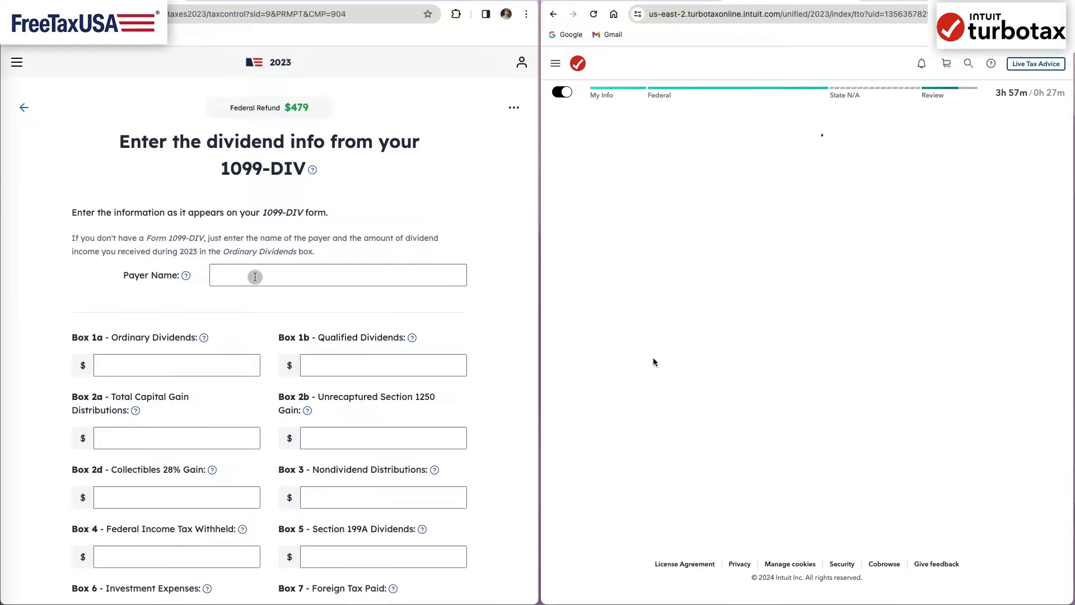
- Enter Fidelity as the payer name in FreeTaxUSA and select Fidelity Investments as the financial institution in TurboTax
left_click(385, 282)
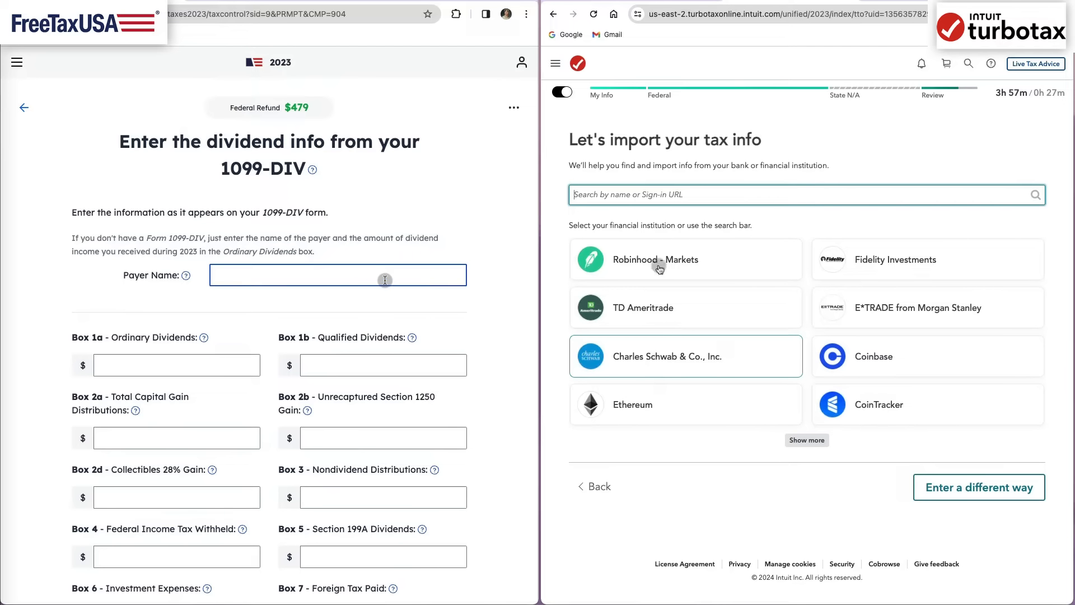
type("Fid")
left_click(677, 199)
type("elity")
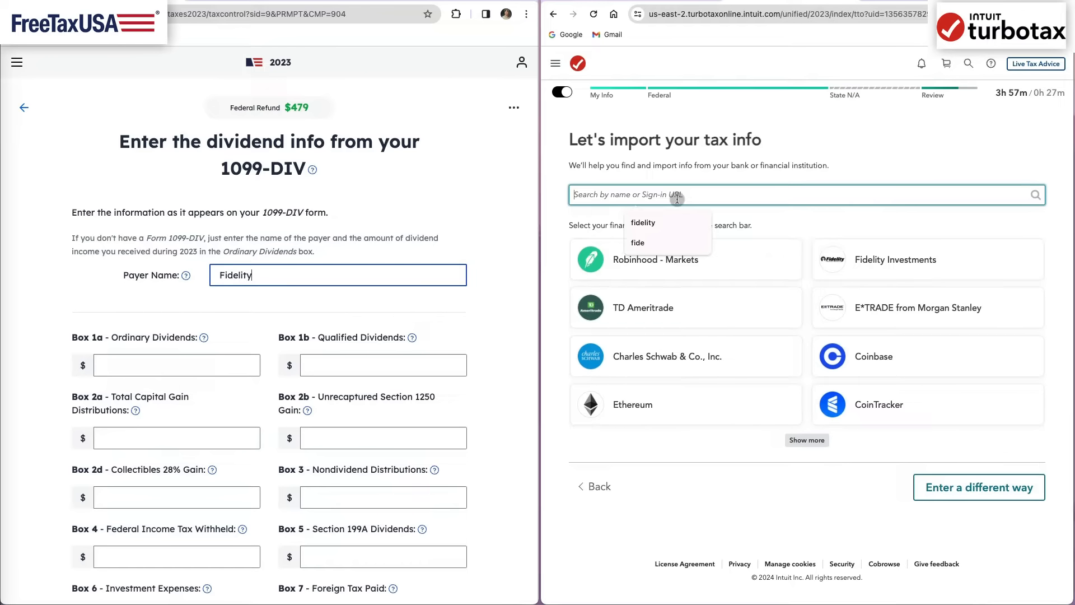
type("fidelity")
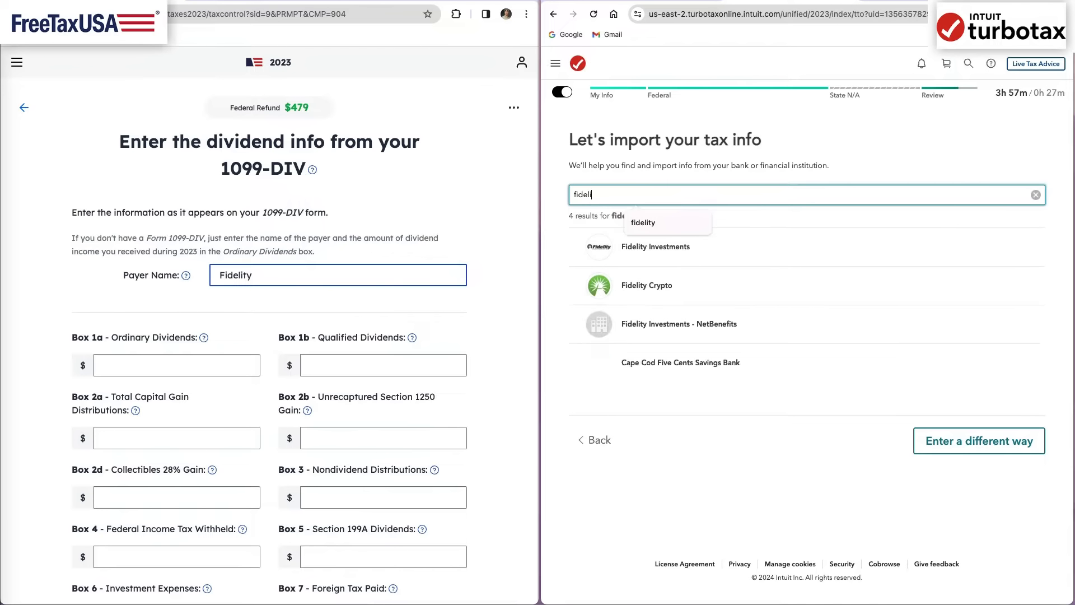
left_click(674, 244)
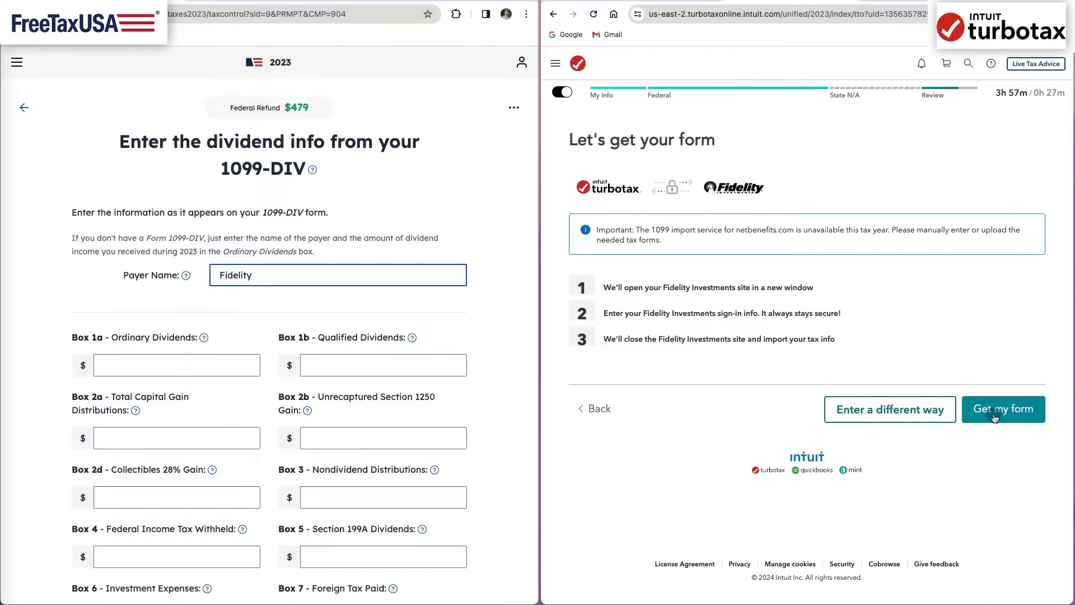
- Choose a different entry method instead of importing in TurboTax and continue with Dividends (1099-DIV) as the investment type
left_click(889, 409)
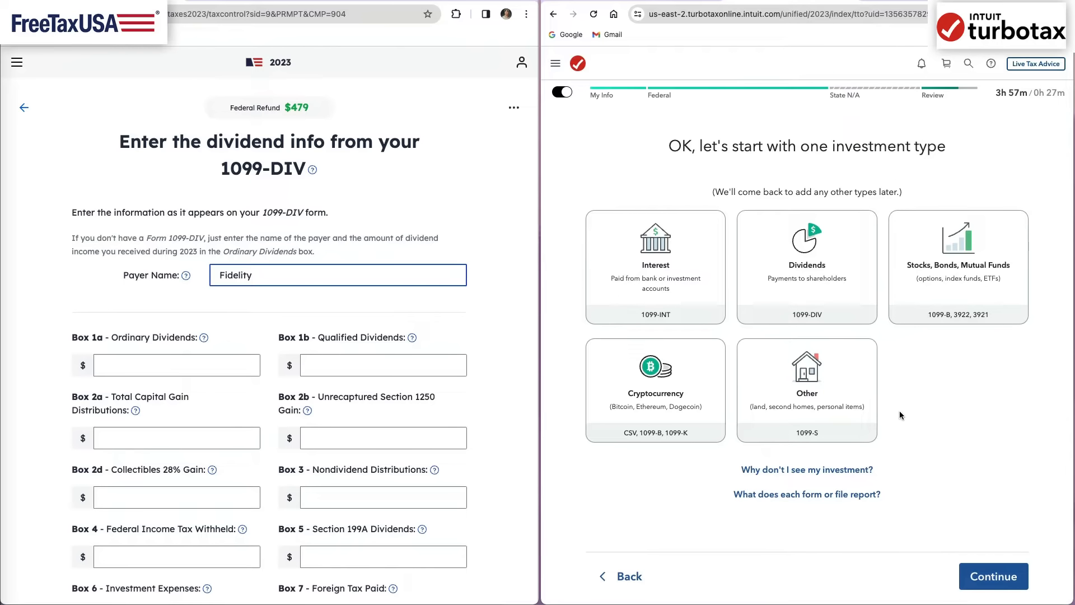
left_click(806, 282)
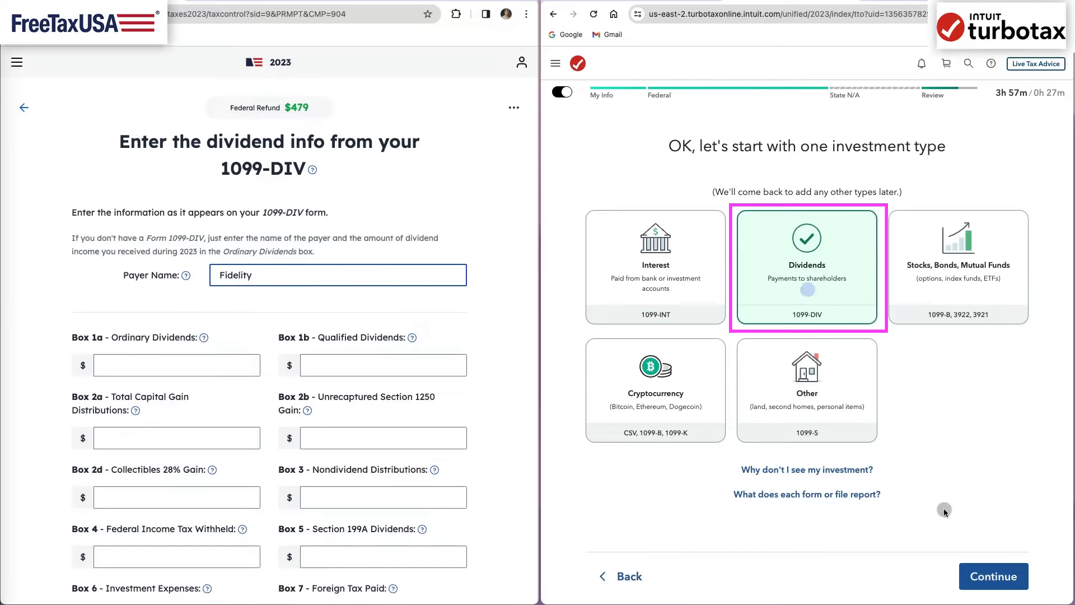
left_click(985, 576)
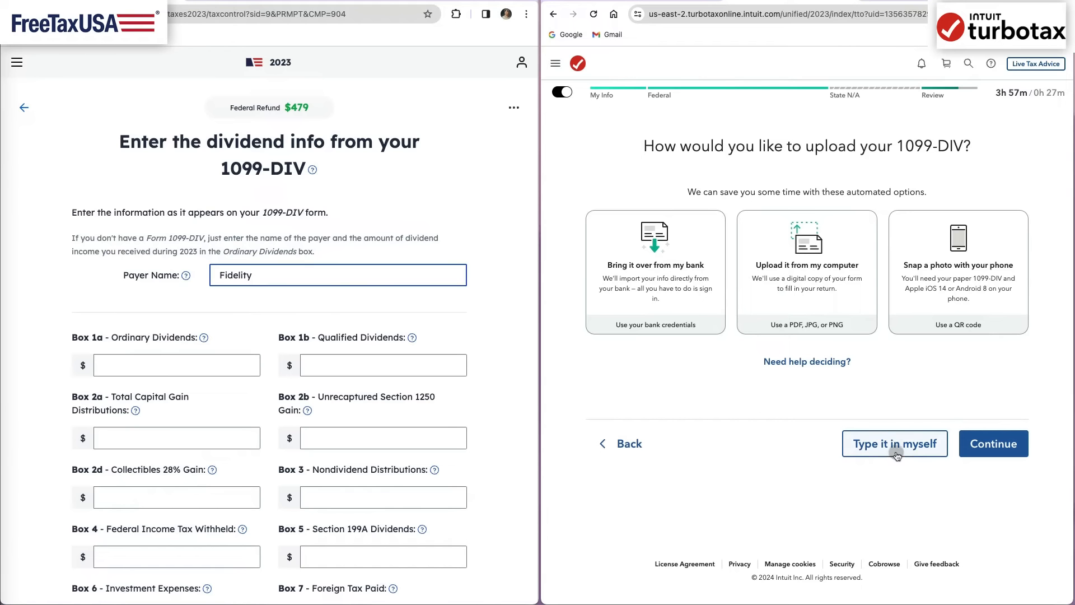
left_click(896, 452)
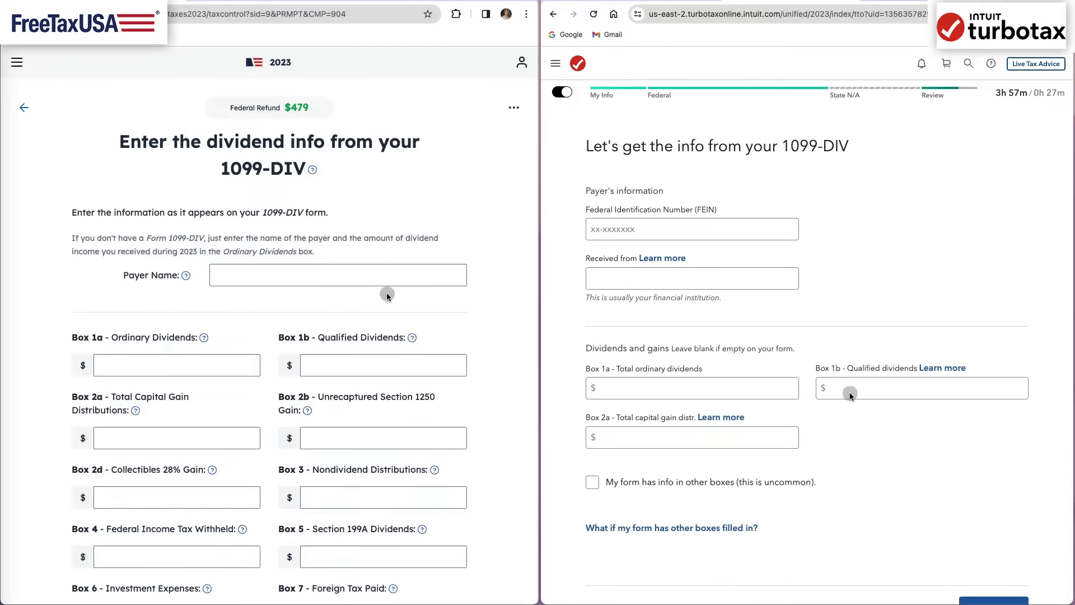
- Fill in the payer details on both 1099-DIV forms: Fidelity as the payer, plus the payer's federal identification number in TurboTax
left_click(726, 230)
type("12-Fidel")
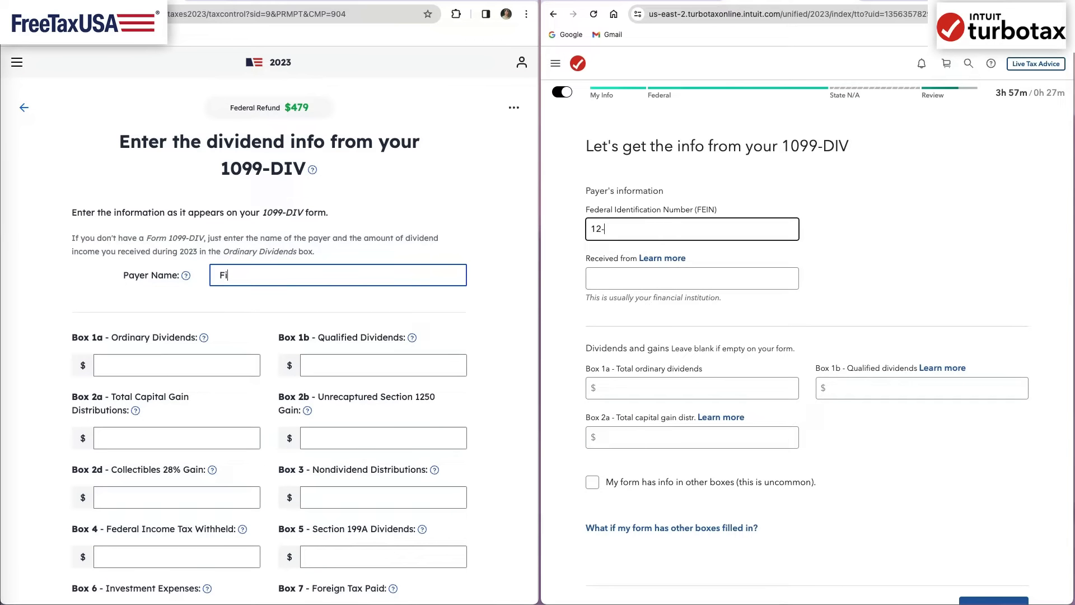
type("ity34535")
left_click(496, 408)
scroll(497, 411, "down", 2)
scroll(496, 411, "down", 4)
type("67")
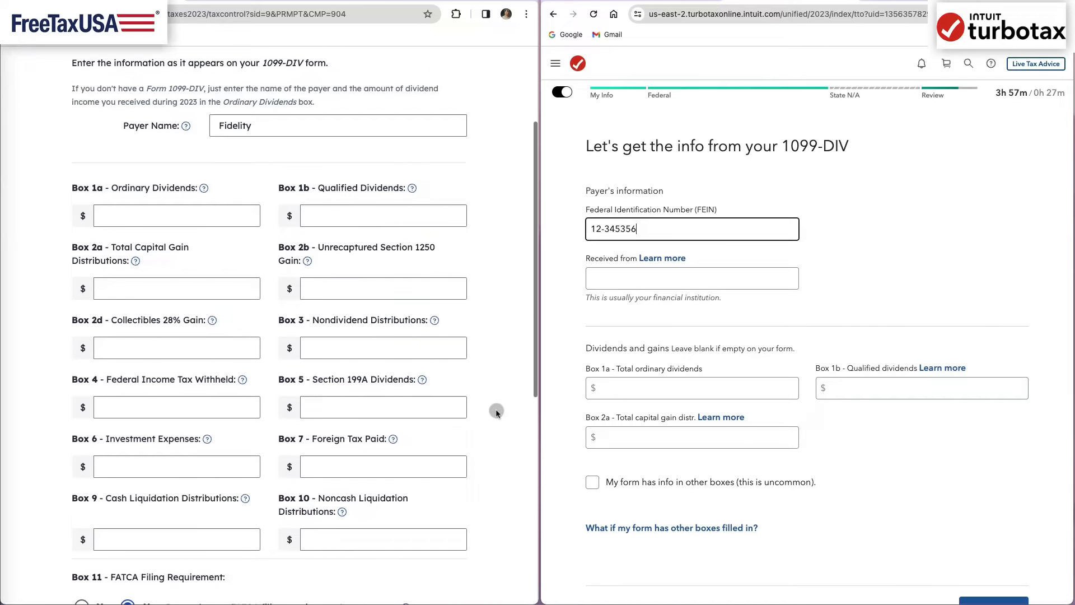
key("Tab")
key("Tab")
type("Fidelity")
key("Tab")
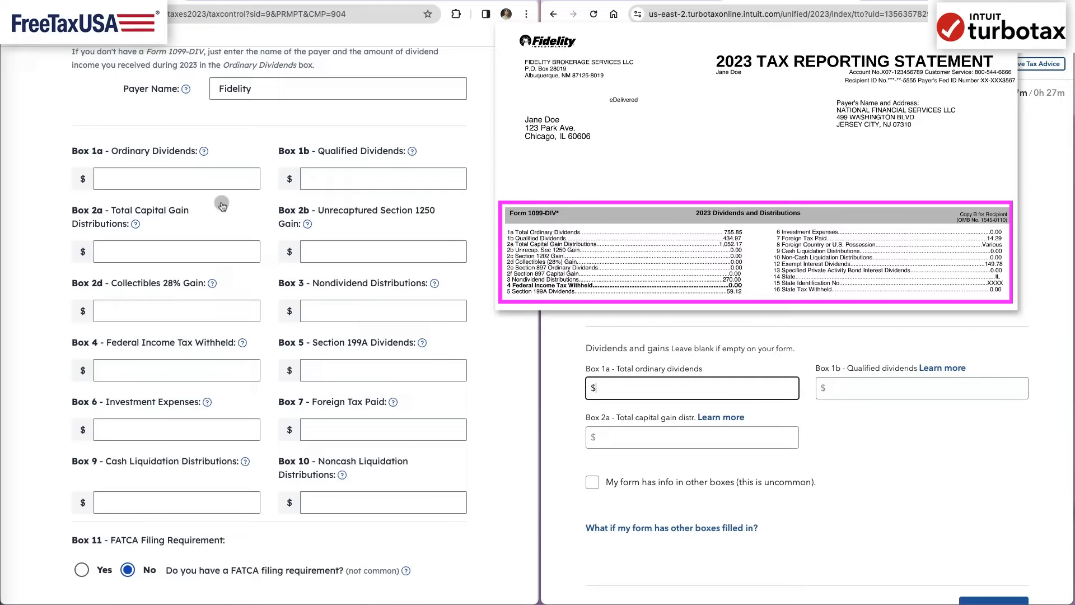
- Enter 755.85 ordinary dividends, 434.97 qualified dividends and 1052.17 total capital gain distributions in Boxes 1a, 1b and 2a of both forms
left_click(201, 179)
type("755755.")
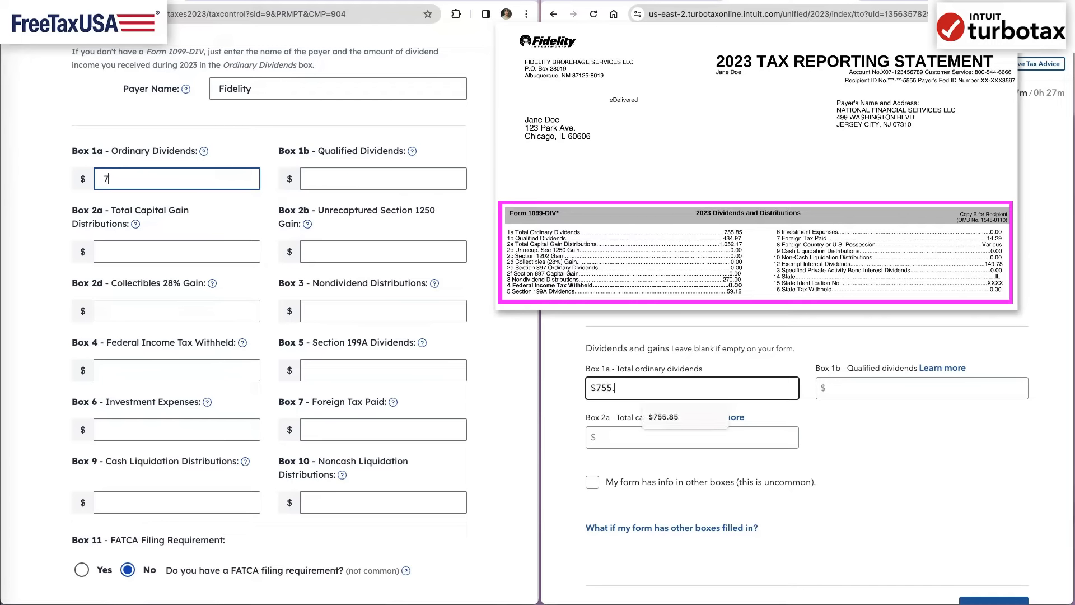
type(".8585")
key("Tab")
key("Tab")
type("434.")
key("Tab")
type("434.97")
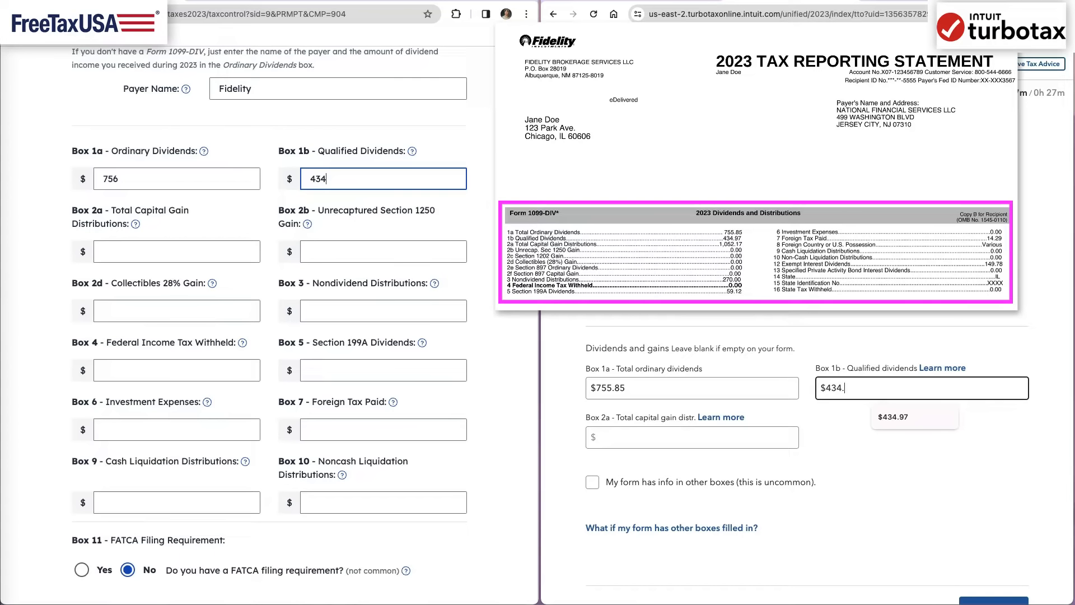
key("Tab")
key("Tab")
type("97")
key("Tab")
type("1052.171052.17")
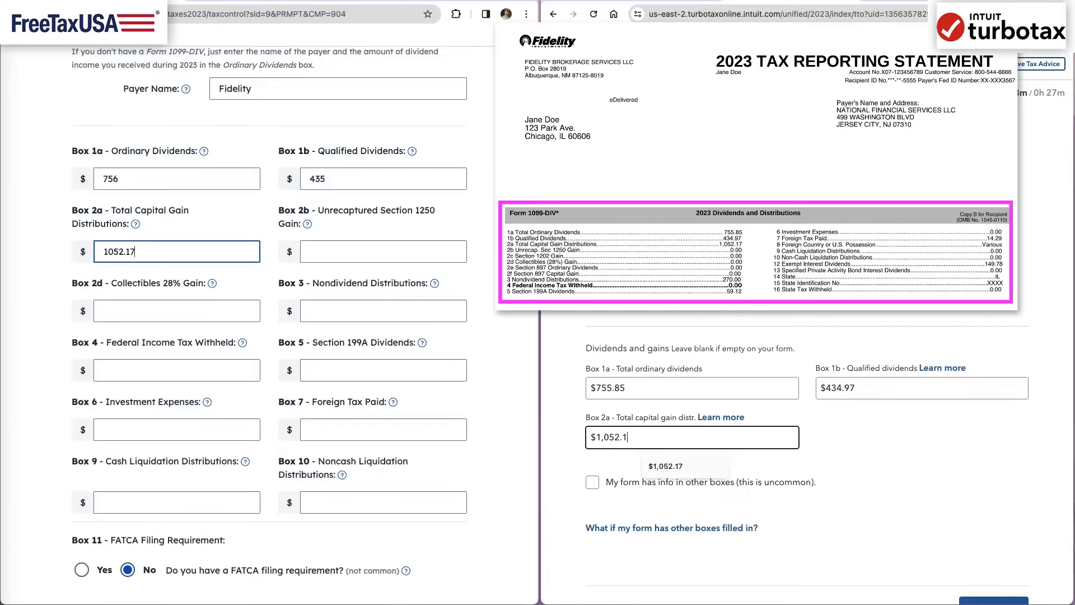
key("Tab")
scroll(926, 498, "down", 1)
scroll(926, 500, "down", 1)
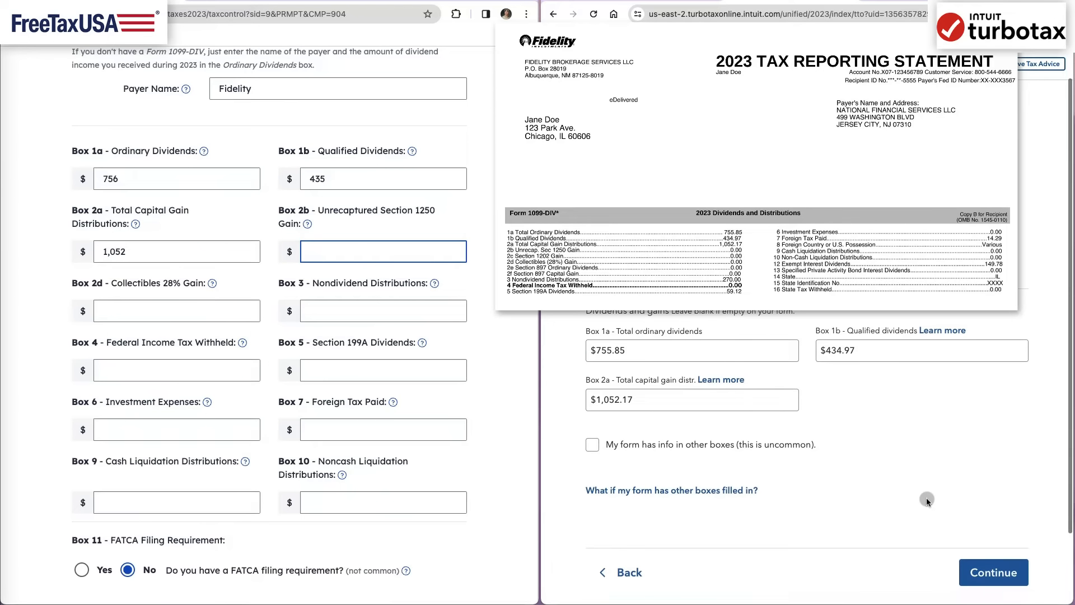
- Return to the TurboTax 1099-DIV entry from the uncommon situations page and indicate that the form has info in other boxes
left_click(986, 581)
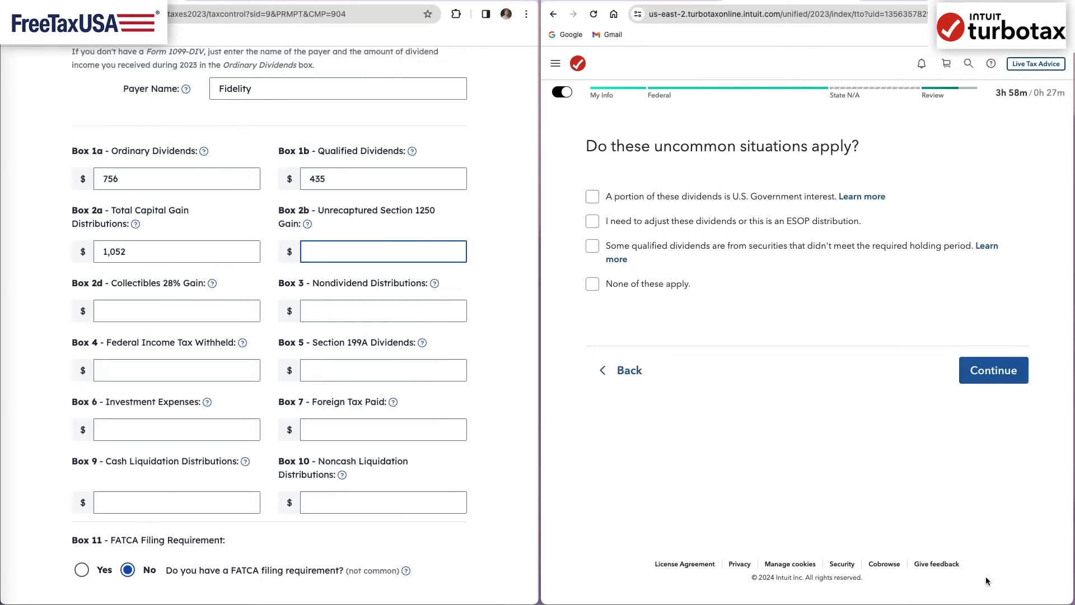
left_click(629, 370)
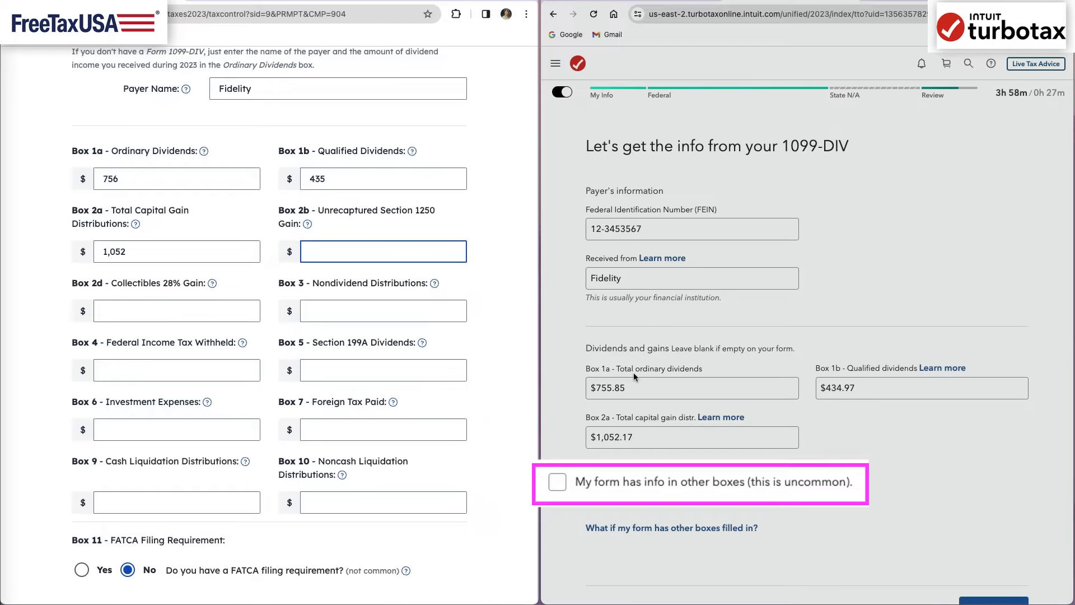
left_click(557, 482)
scroll(919, 473, "down", 7)
scroll(920, 472, "down", 1)
- Enter 270 nondividend distributions, 59.12 Section 199A dividends and 14.29 foreign tax paid in Boxes 3, 5 and 7 of both forms
left_click(324, 311)
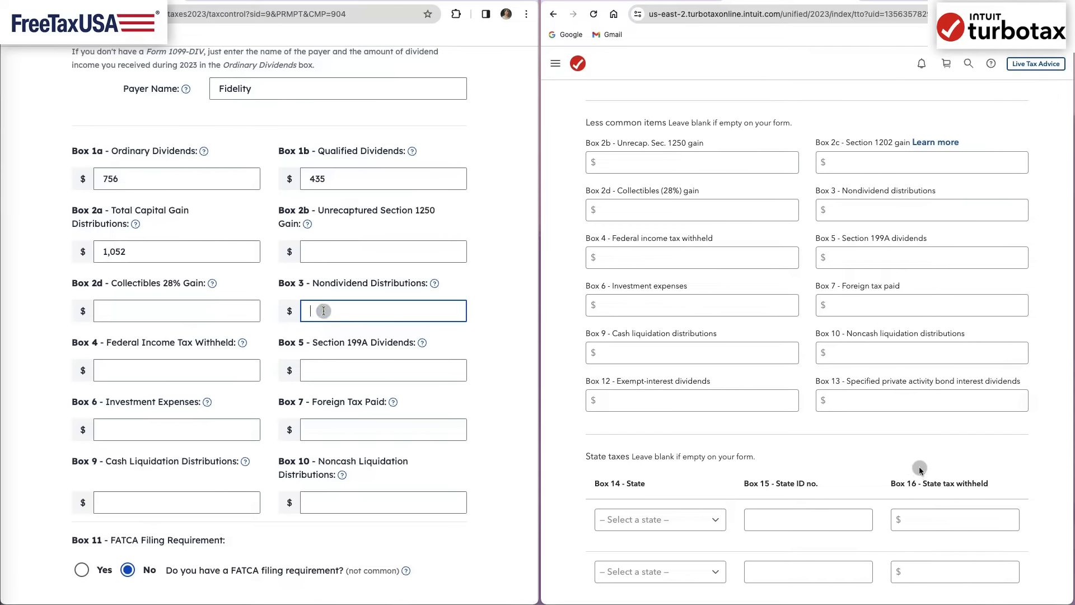
type("270")
left_click(859, 213)
type("270")
left_click(319, 370)
left_click(877, 259)
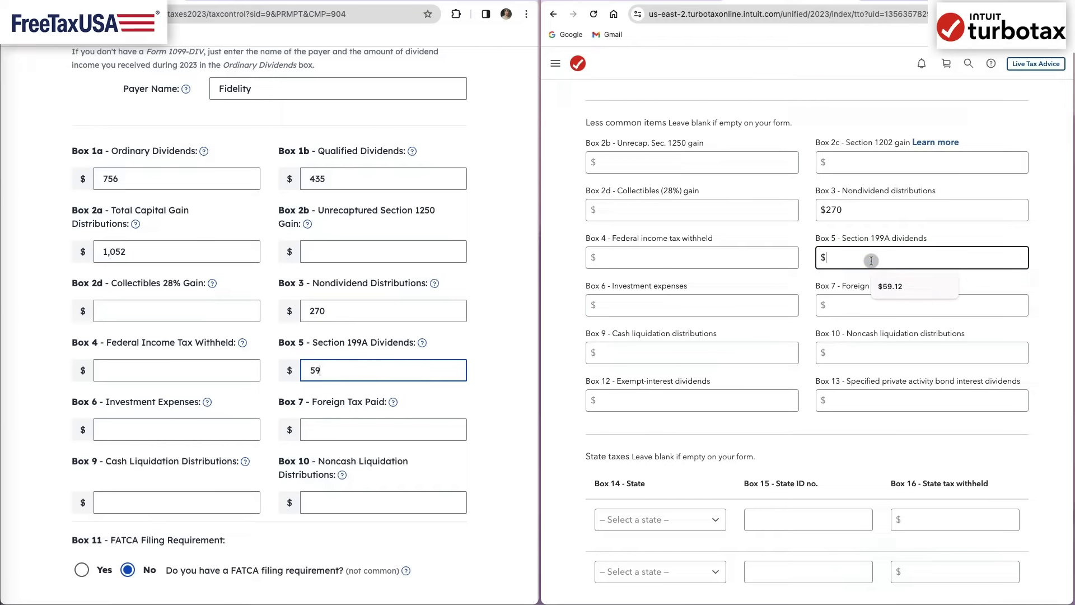
type("59.1259.12")
left_click(889, 305)
left_click(324, 430)
type("14.2914.29")
- Enter 149.78 as the Box 12 exempt-interest dividends in both TurboTax and FreeTaxUSA
scroll(340, 479, "down", 7)
left_click(741, 405)
type("149.7")
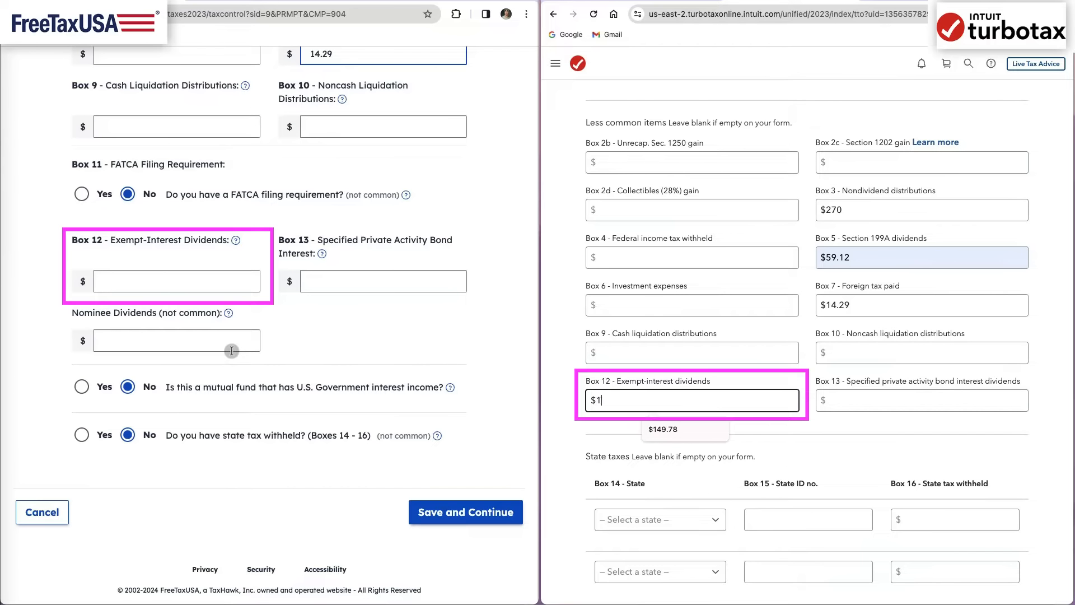
left_click(188, 285)
type("8")
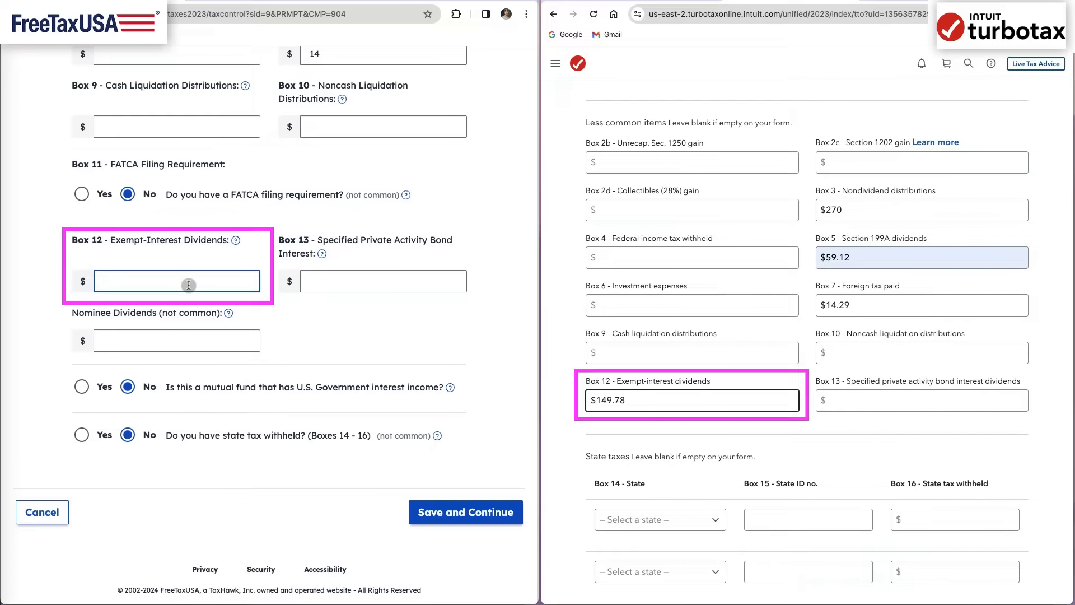
type("149.78")
- Submit both 1099-DIV forms with U.S. Government interest indicated, and enter 78 as the in-state tax-exempt dividends in FreeTaxUSA
scroll(864, 452, "down", 5)
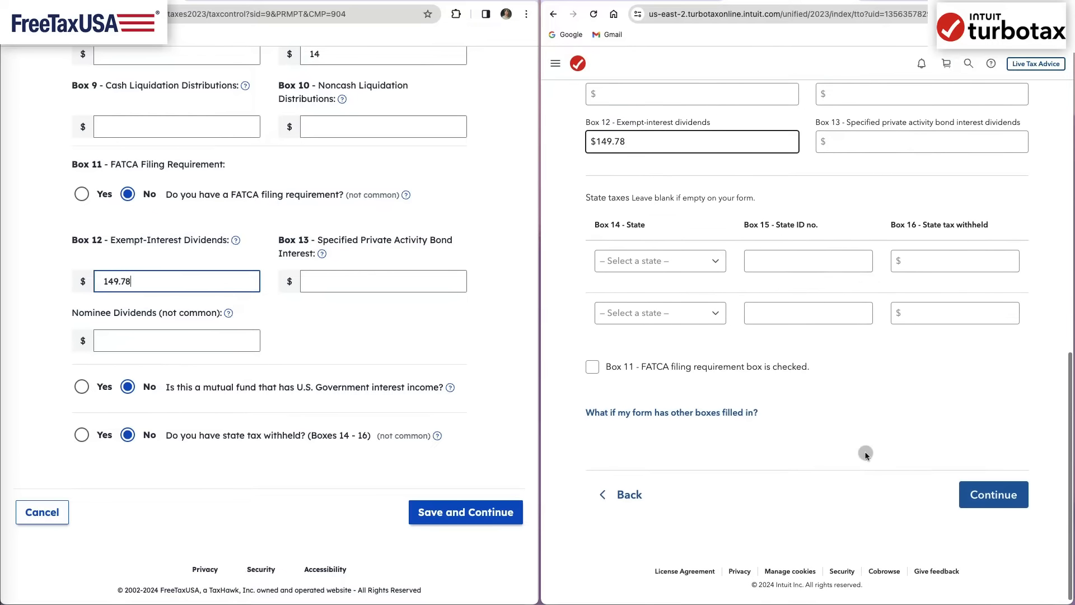
left_click(985, 485)
left_click(82, 387)
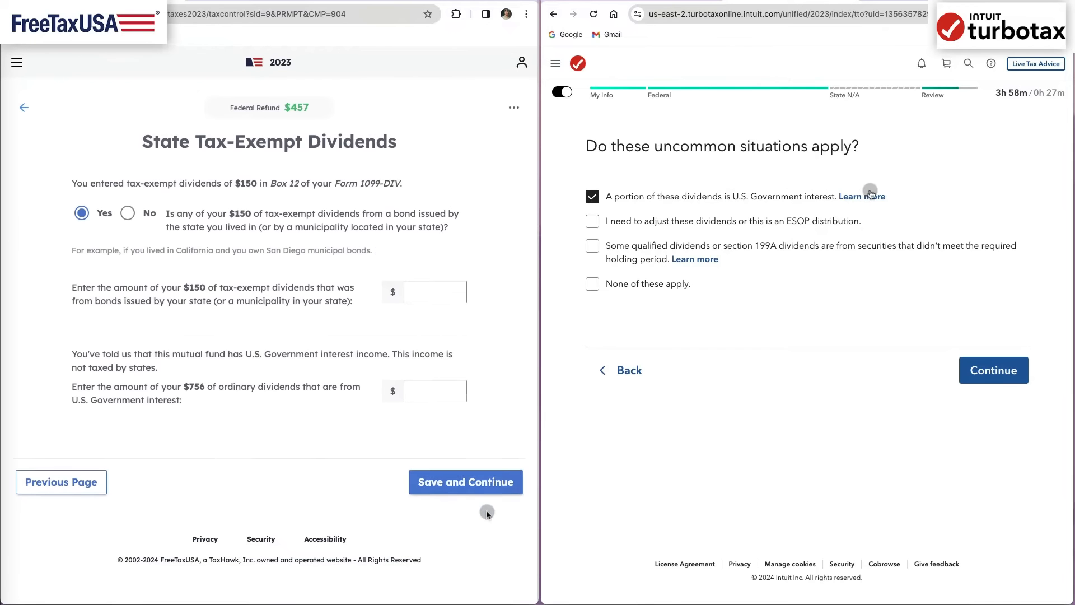
left_click(435, 292)
type("78")
- Read TurboTax's help on dividends from US government bonds and FreeTaxUSA's help on tax-exempt bond interest
left_click(861, 196)
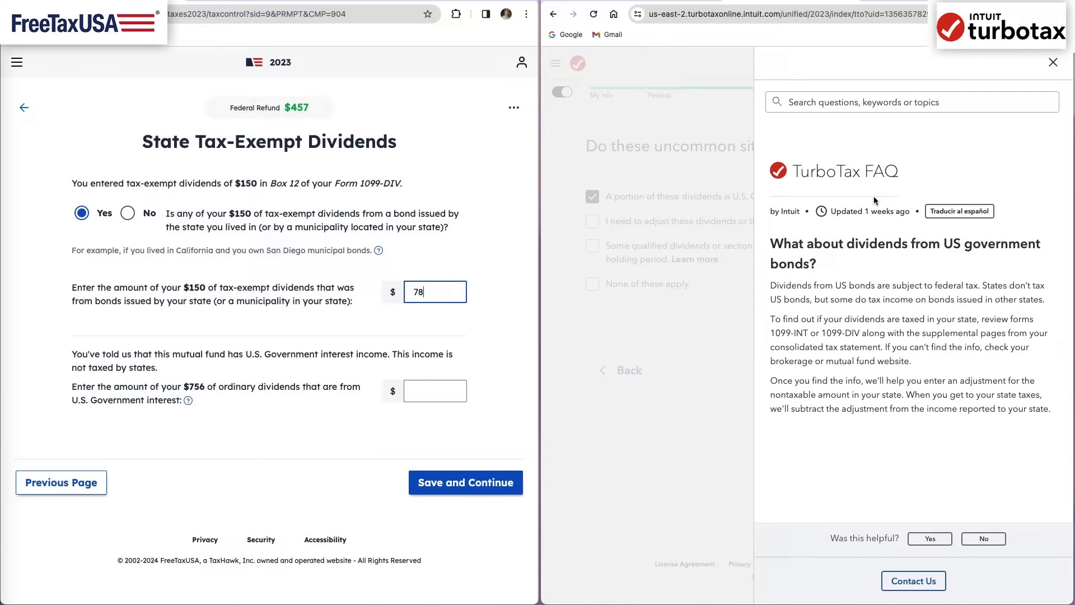
left_click(379, 251)
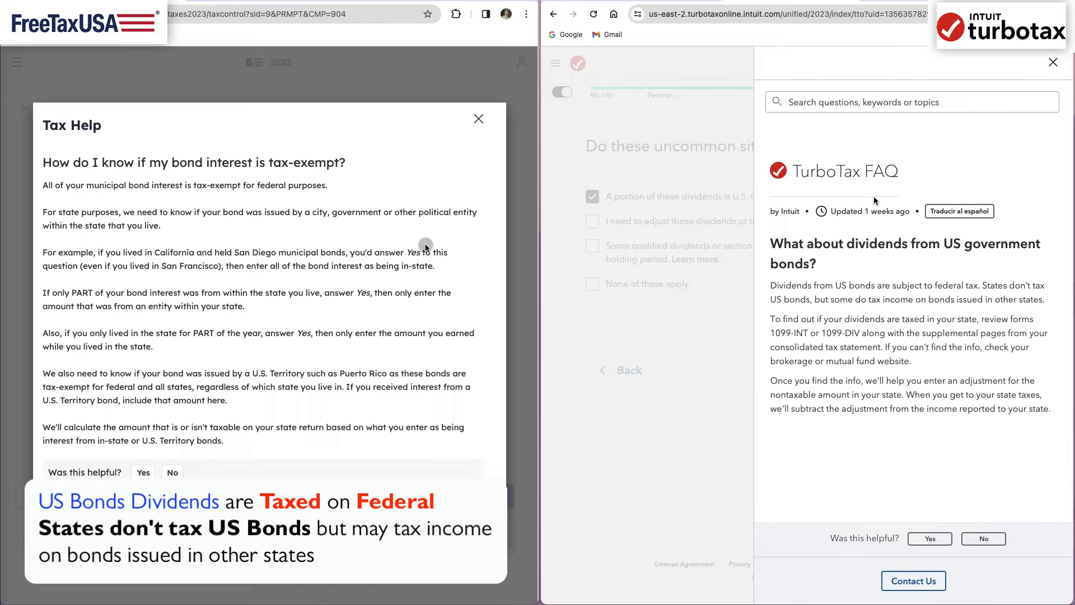
left_click(1047, 66)
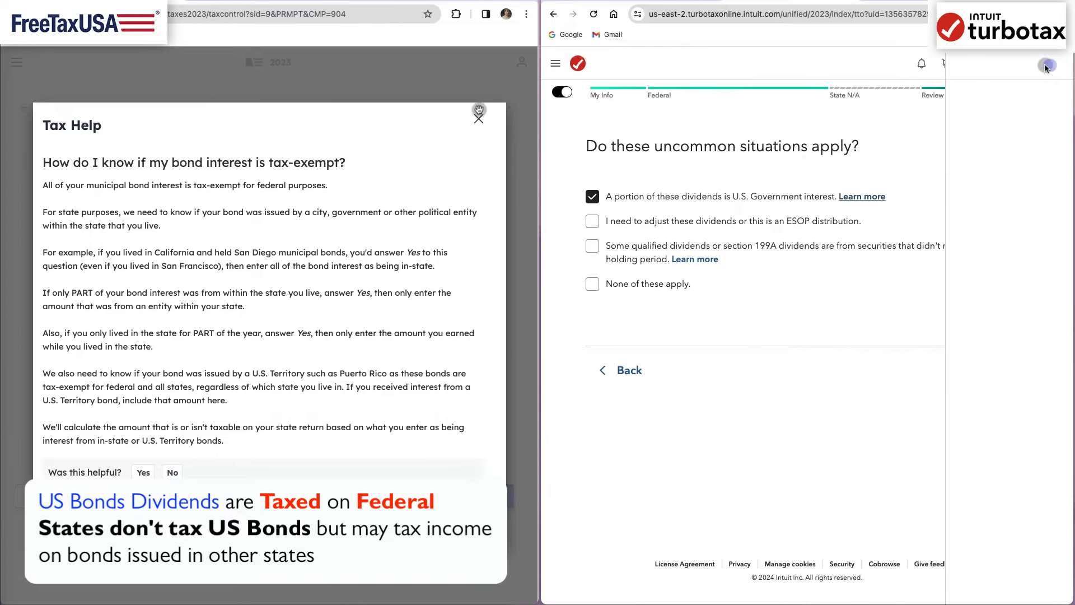
- Close the bond interest help and enter 149.78 as the U.S. Government interest for the Fidelity 1099-DIV in TurboTax
left_click(479, 118)
left_click(997, 377)
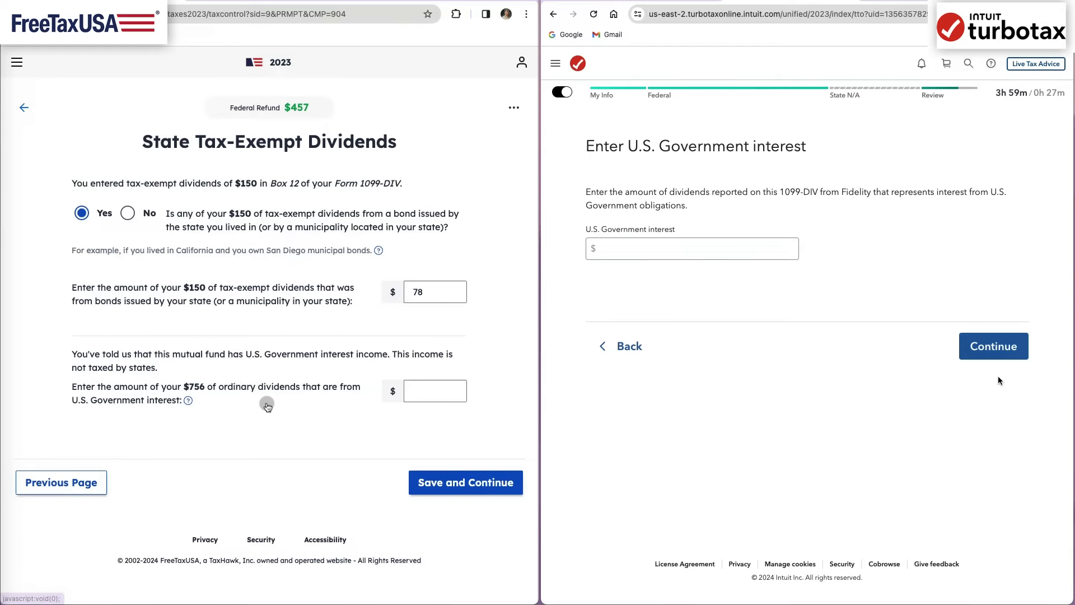
left_click(757, 253)
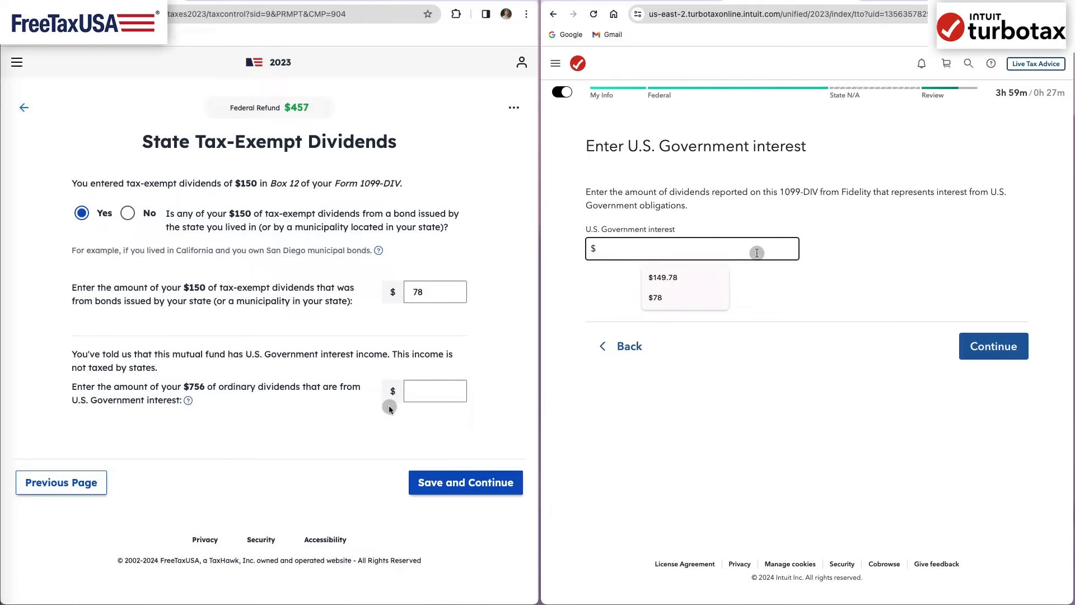
left_click(663, 277)
left_click(993, 346)
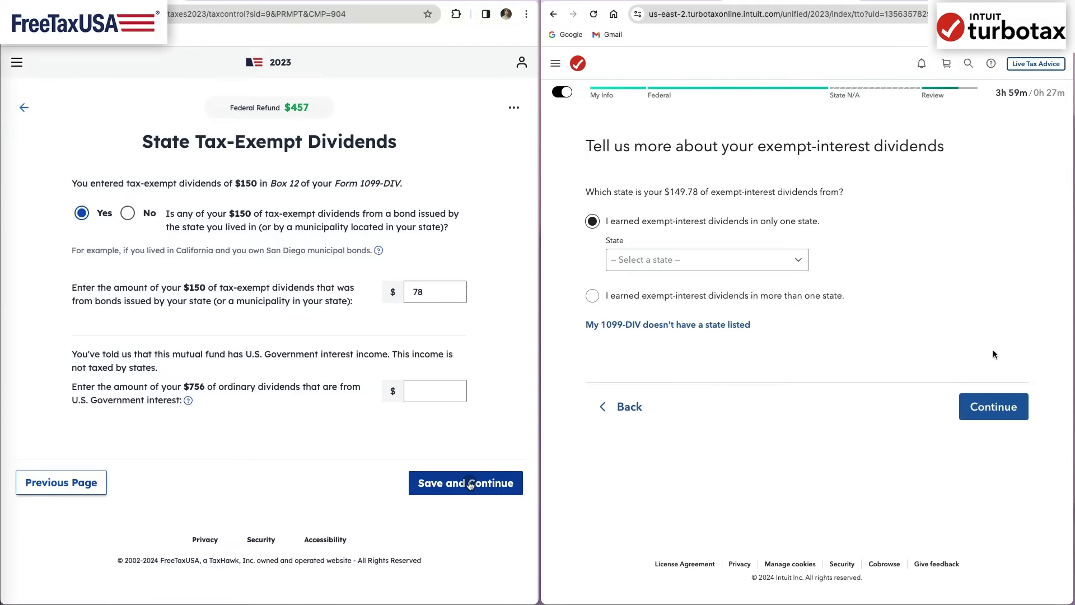
- Save the state dividend details in FreeTaxUSA and assign TurboTax's exempt-interest dividends to Illinois as the only state
left_click(469, 483)
left_click(800, 268)
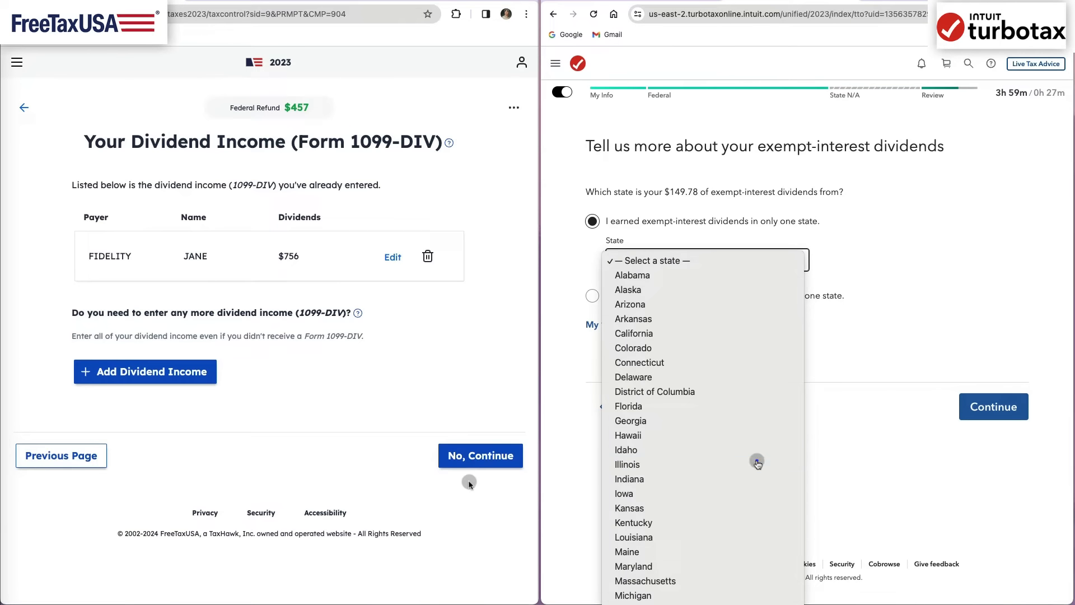
left_click(756, 462)
left_click(988, 407)
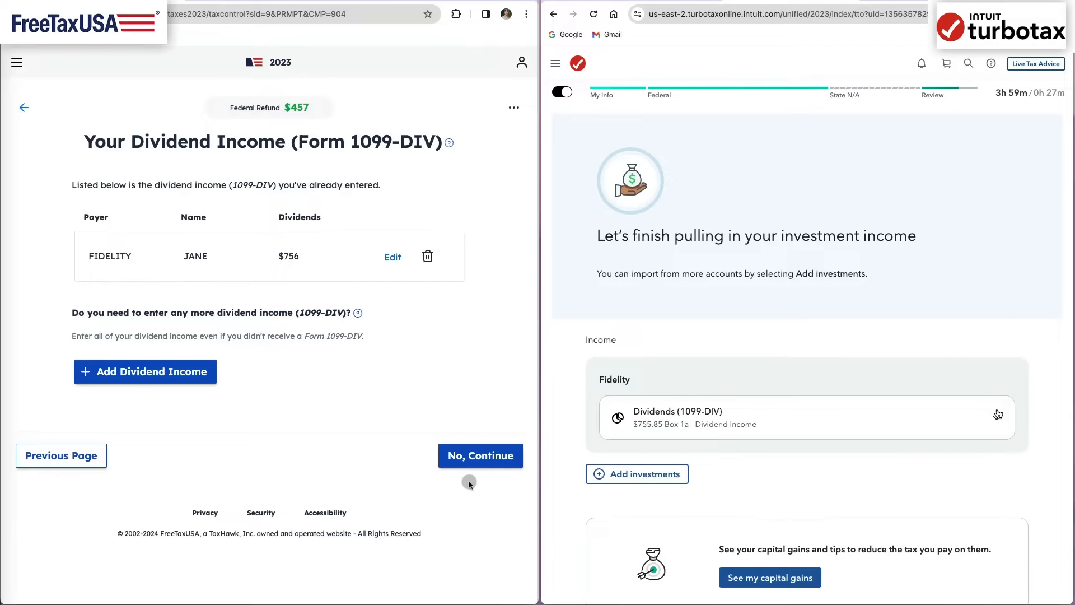
scroll(1018, 484, "down", 4)
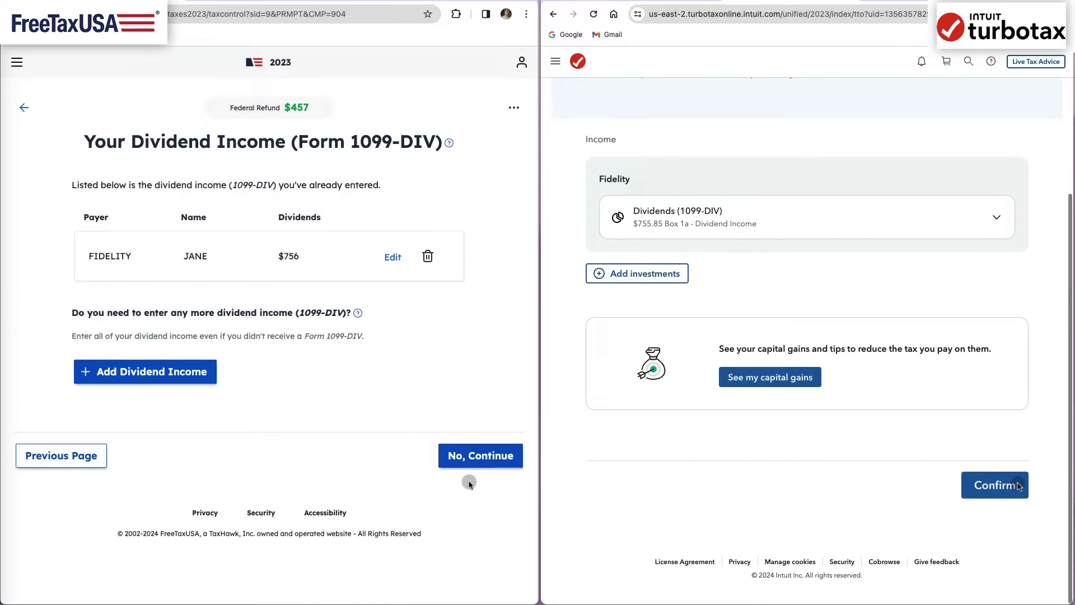
left_click(799, 382)
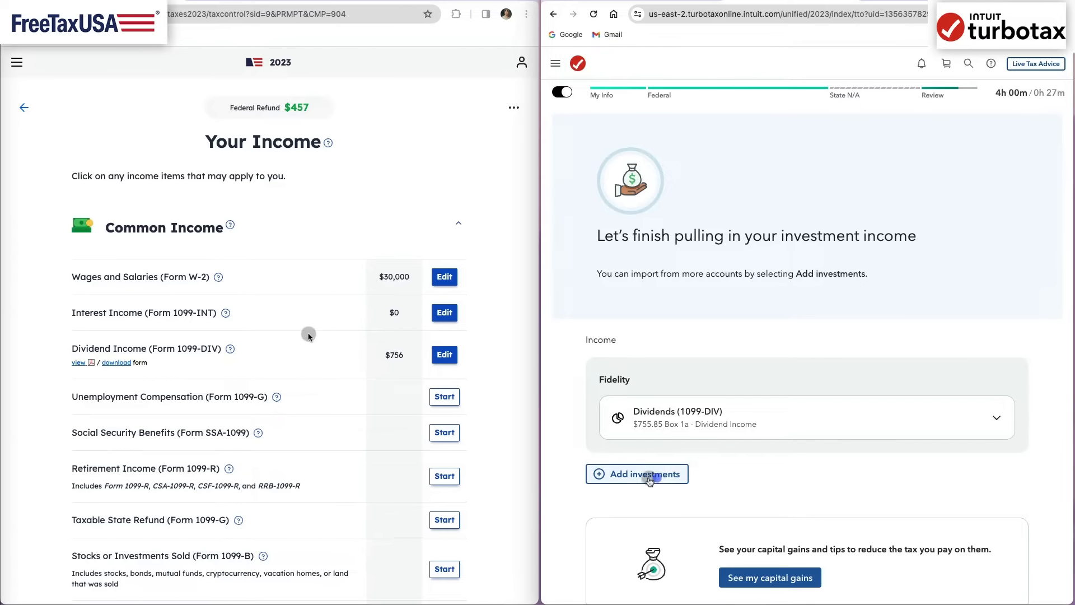
- Add a new Interest (1099-INT) investment for Fidelity in TurboTax and start a new interest income entry in FreeTaxUSA
left_click(645, 474)
left_click(680, 197)
left_click(444, 316)
left_click(671, 223)
left_click(667, 246)
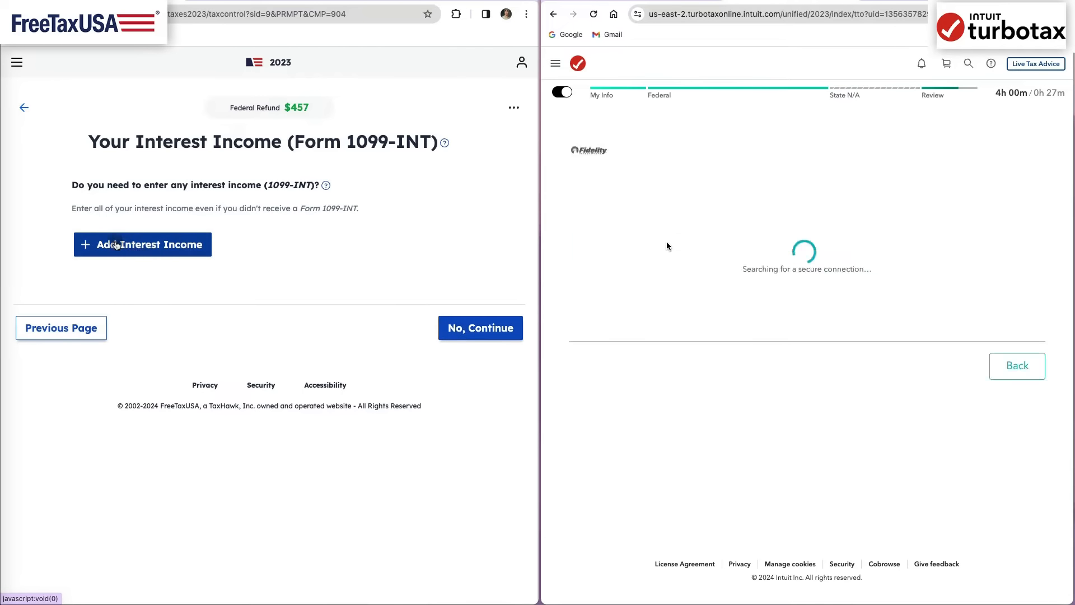
left_click(115, 244)
left_click(873, 410)
left_click(682, 290)
left_click(242, 253)
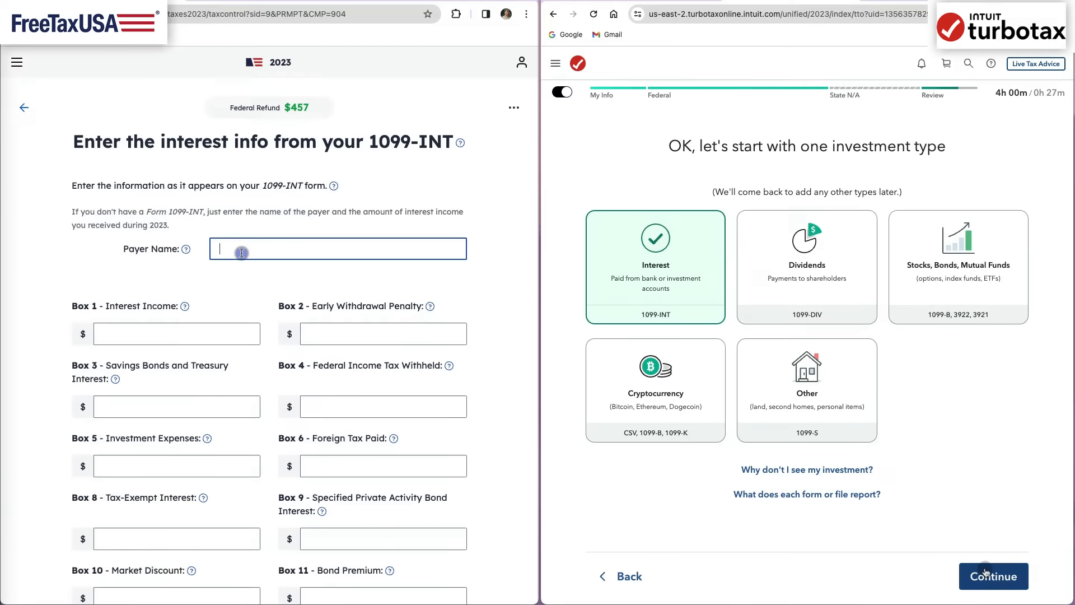
left_click(985, 571)
- Enter Fidelity as the 1099-INT payer in FreeTaxUSA and fill in the payer's federal identification number in TurboTax
left_click(923, 442)
type("Fidelity")
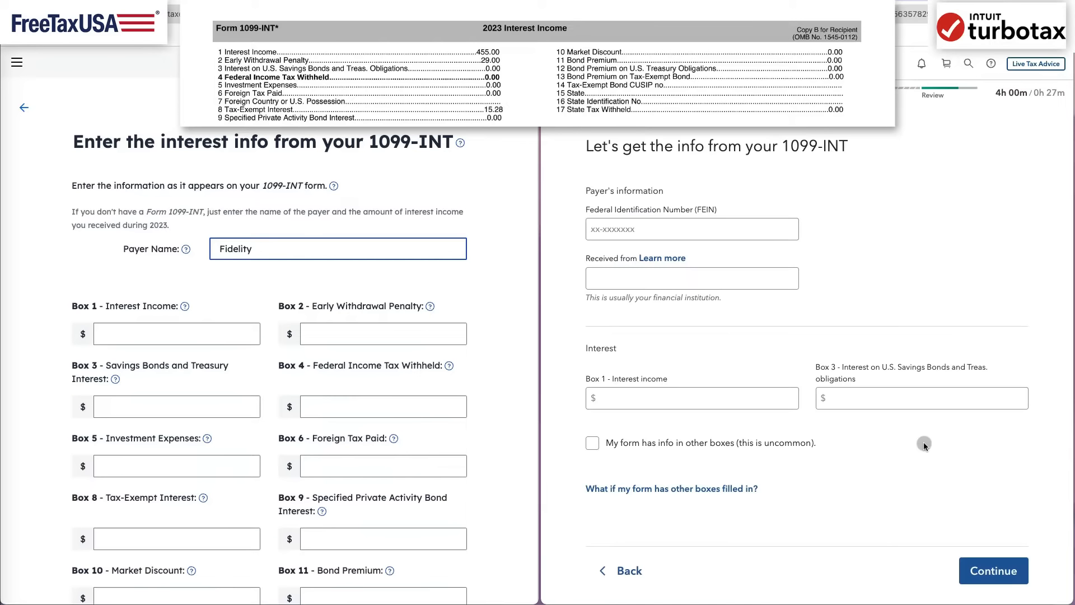
left_click(771, 233)
type("12-34")
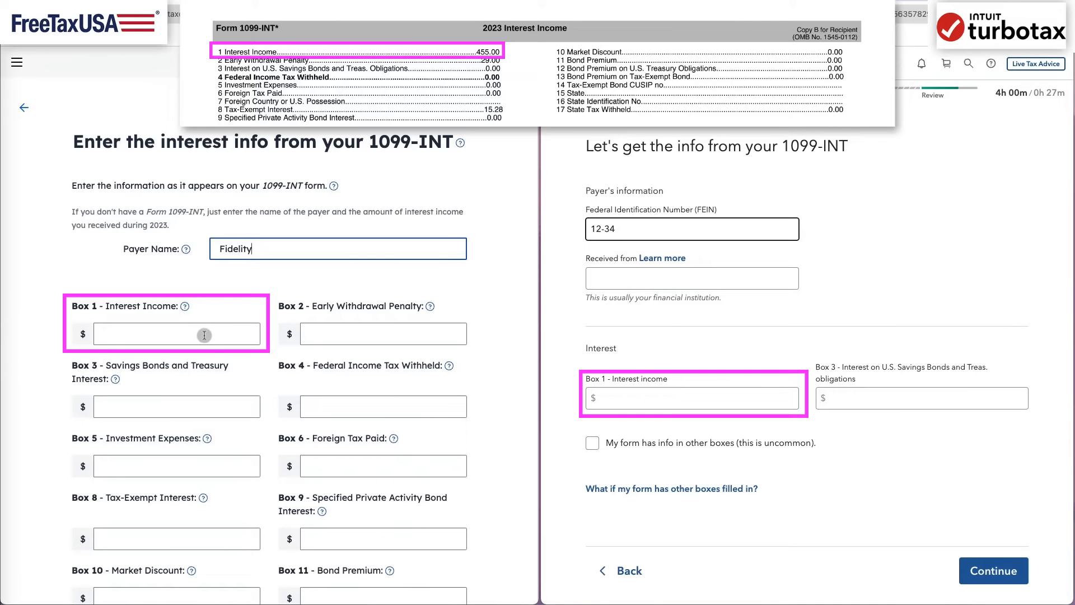
type("56356")
- Set the TurboTax payer to Fidelity and enter 455 as the Box 1 interest income on both 1099-INT forms
left_click(204, 335)
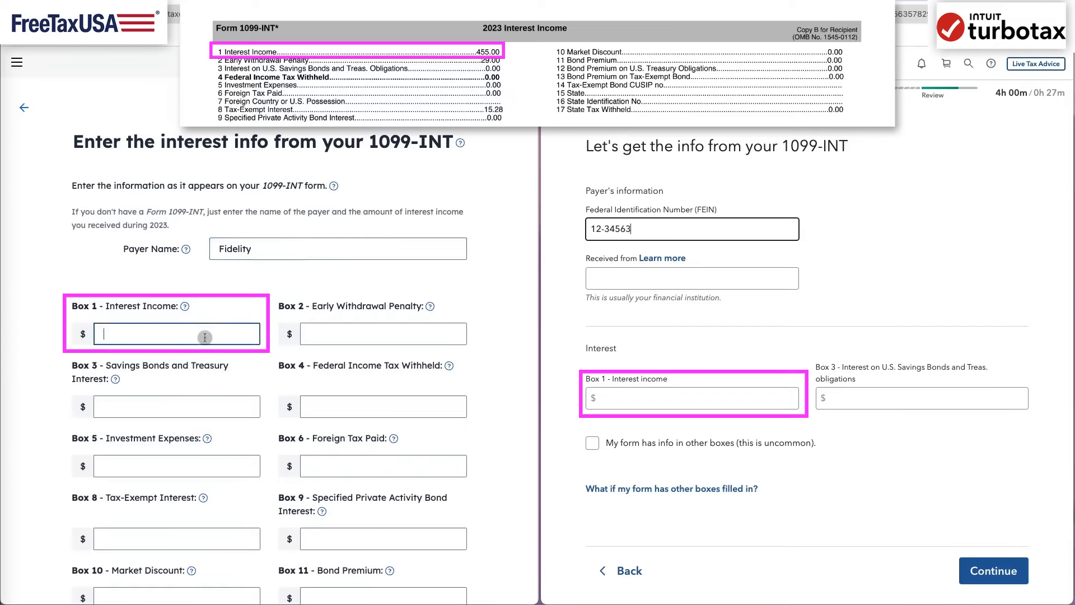
left_click(777, 267)
type("455")
left_click(685, 307)
left_click(683, 399)
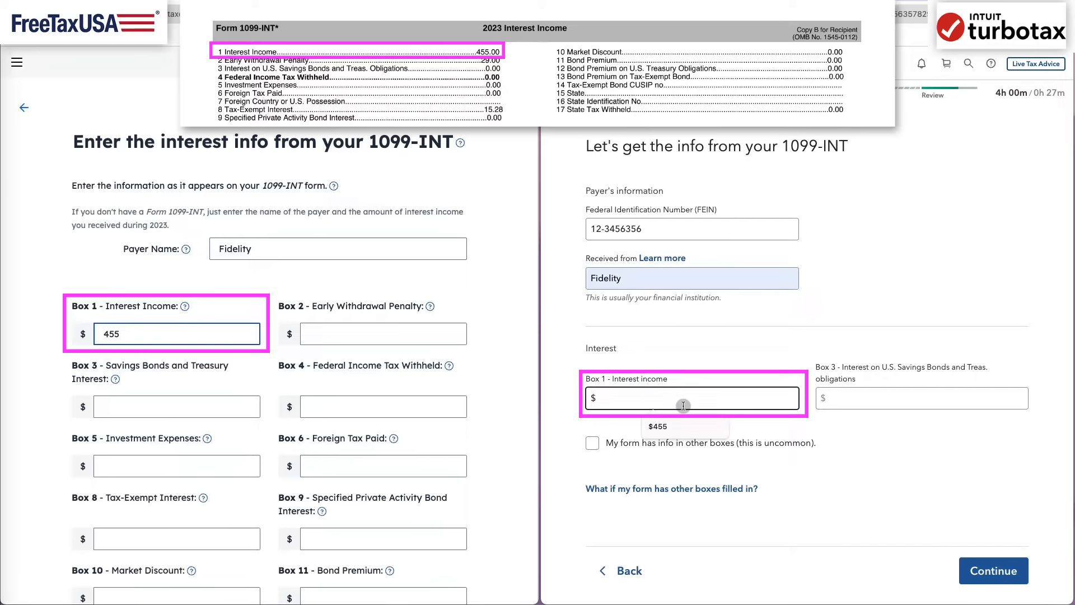
type("455")
key("Tab")
- Enter 29 as the Box 2 early withdrawal penalty on both forms, indicating in TurboTax that other boxes have info
left_click(329, 344)
type("2")
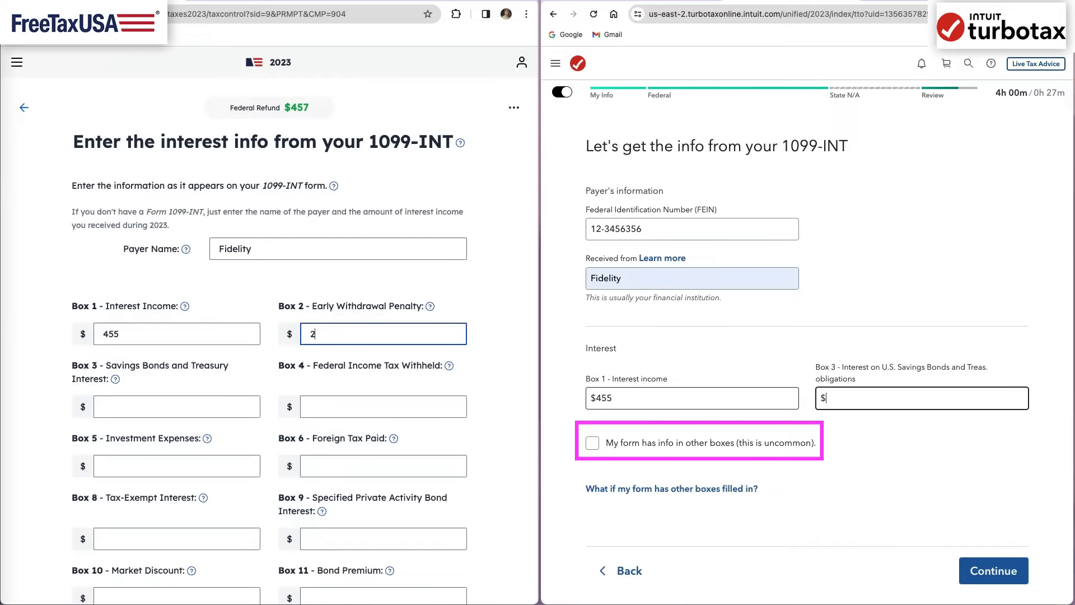
type("9")
left_click(593, 443)
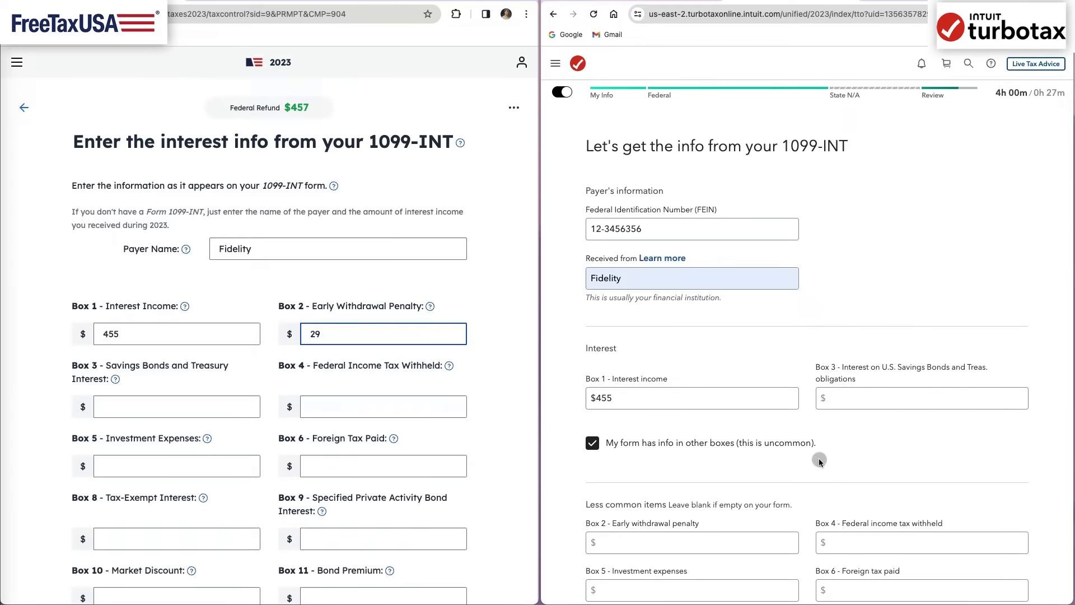
scroll(819, 461, "down", 5)
left_click(741, 280)
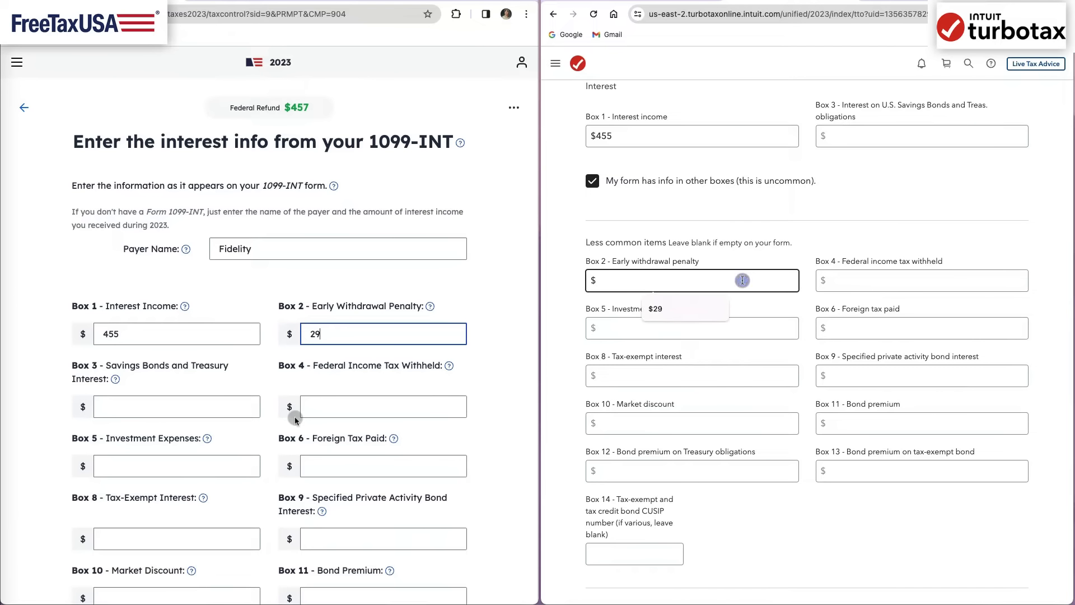
type("29")
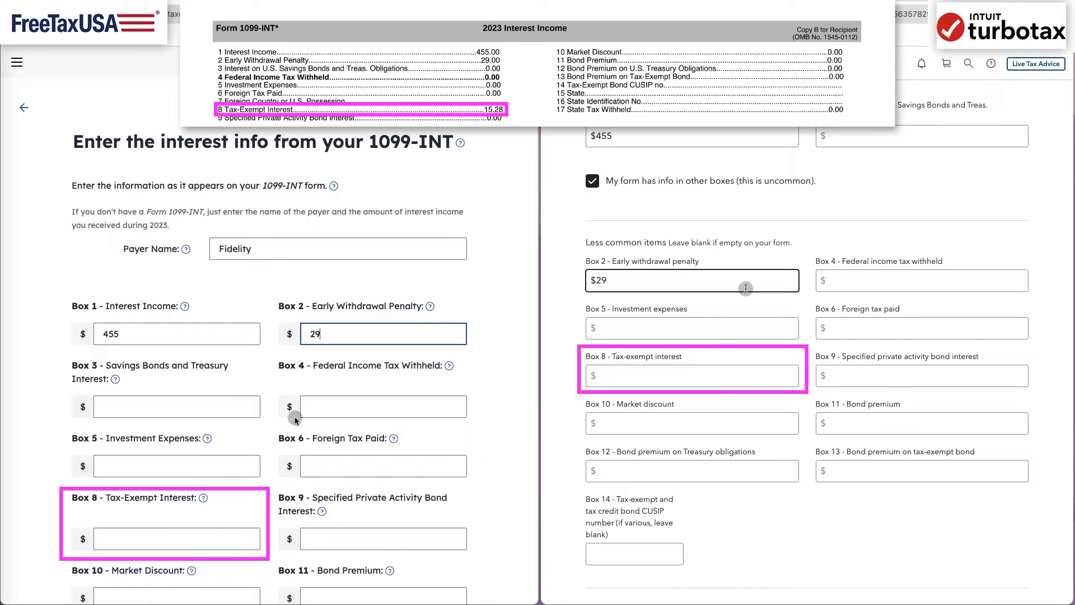
- Enter 15.28 as the Box 8 tax-exempt interest in TurboTax and open FreeTaxUSA's help on tax-exempt interest
left_click(731, 378)
type("15.28")
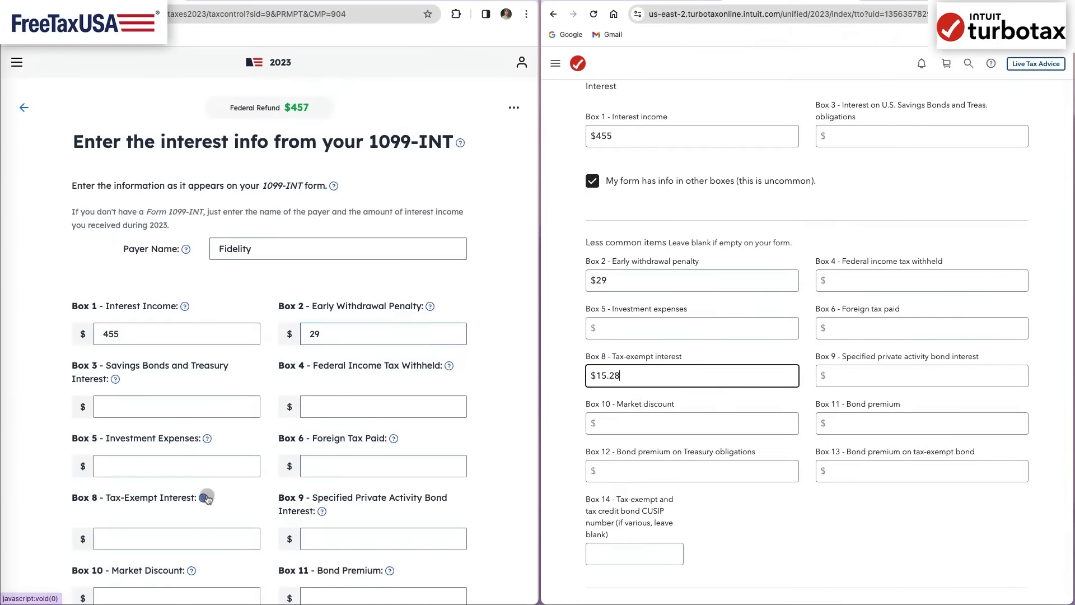
left_click(206, 497)
- Submit the TurboTax 1099-INT without state tax details and indicate that none of the uncommon situations apply
left_click(833, 507)
scroll(833, 507, "down", 6)
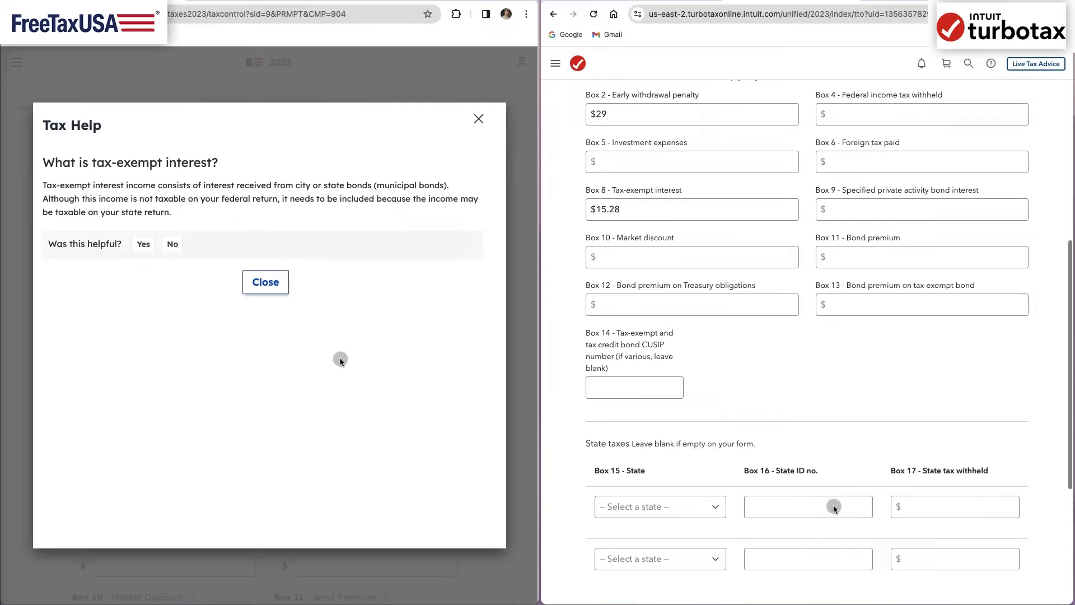
left_click(994, 575)
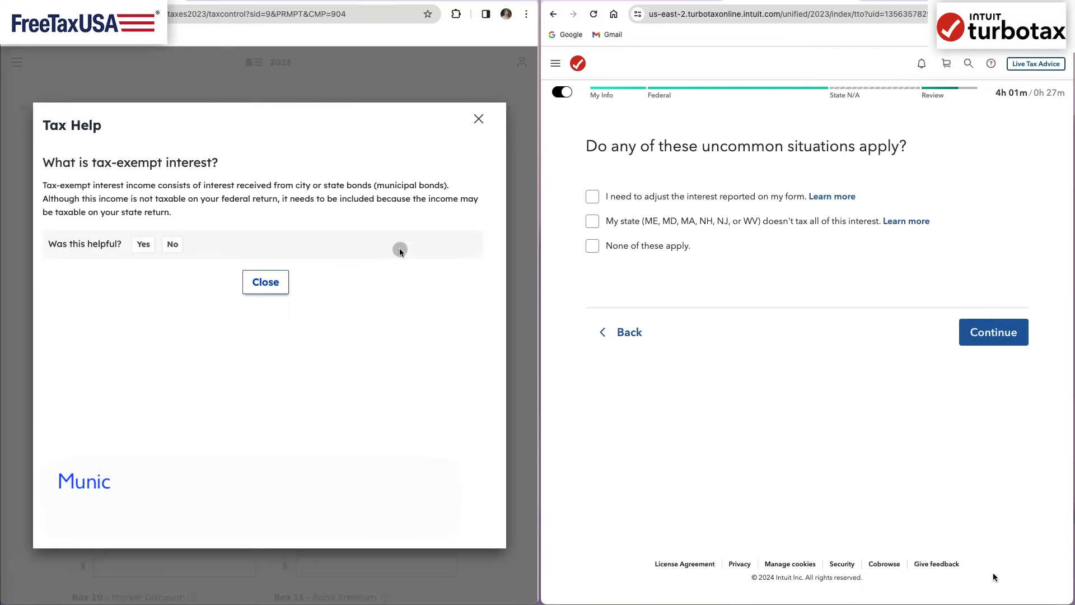
left_click(652, 247)
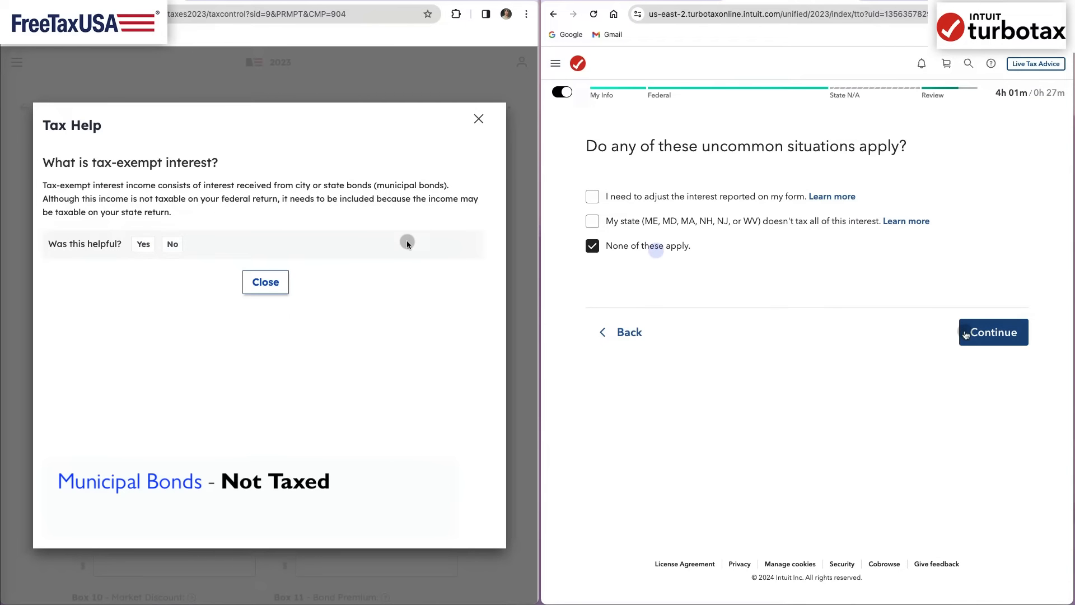
left_click(977, 336)
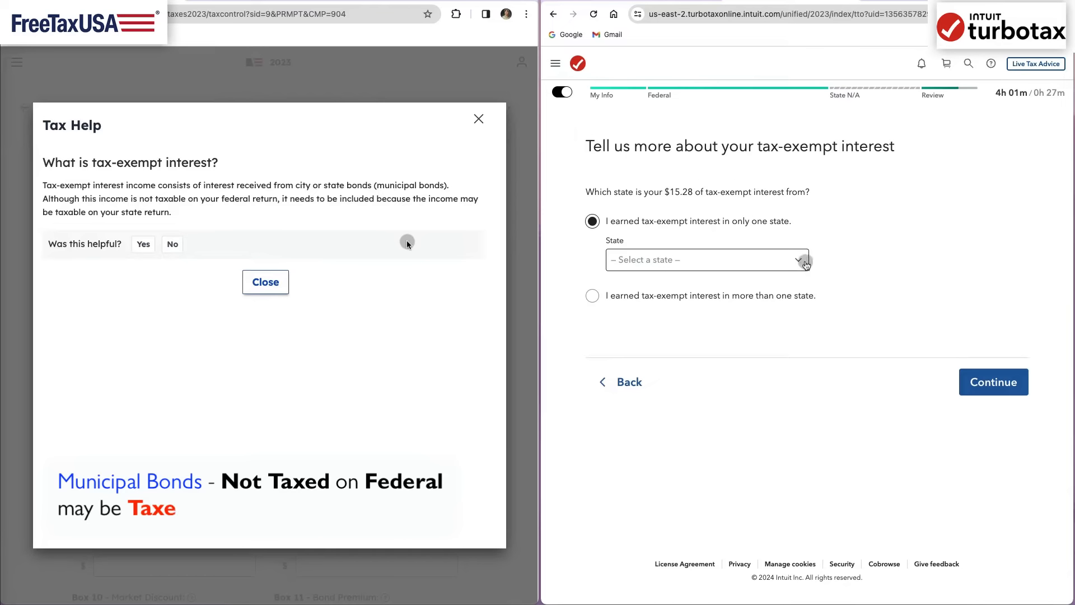
- Choose Illinois as the only tax-exempt interest state in TurboTax and enter 15.28 as the Box 8 interest in FreeTaxUSA
left_click(799, 263)
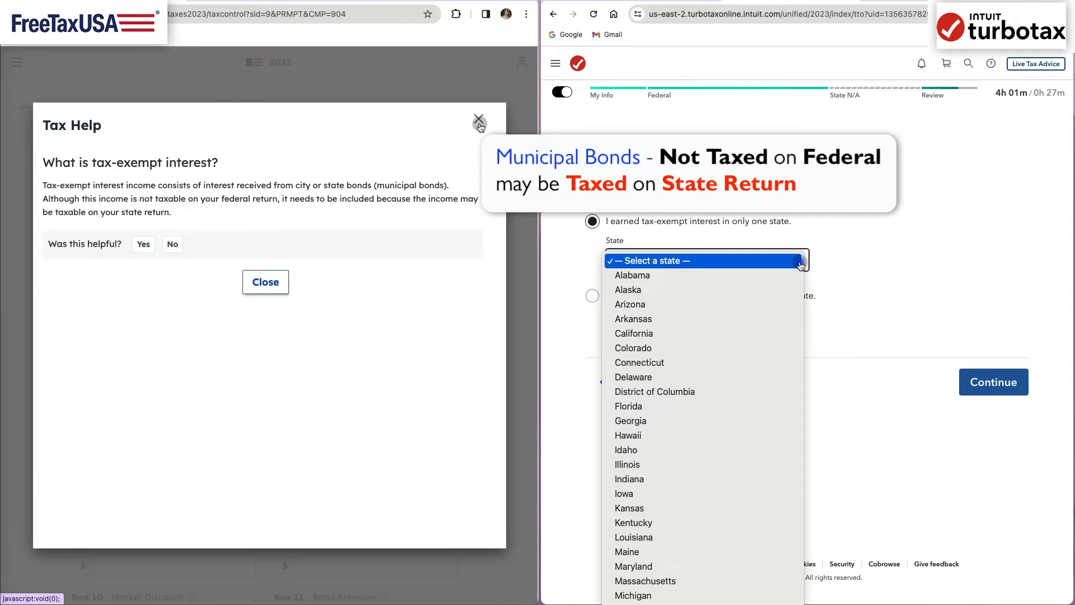
left_click(479, 118)
left_click(201, 539)
type("15.28")
left_click(766, 464)
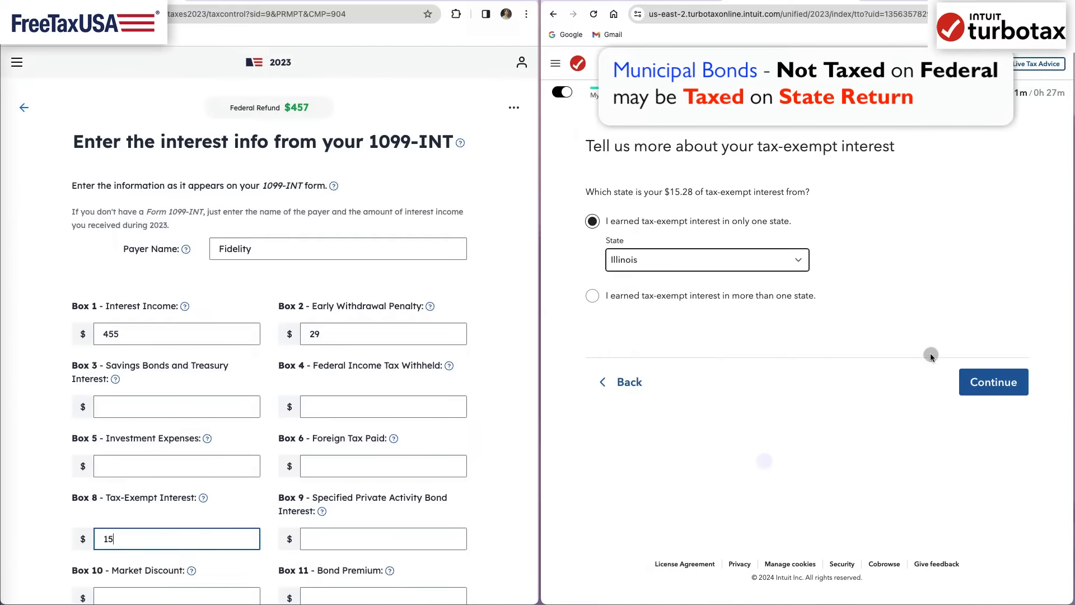
left_click(989, 376)
- Save FreeTaxUSA's 1099-INT with 15 as the in-state tax-exempt interest and finish the interest income section
left_click(480, 511)
scroll(480, 512, "down", 7)
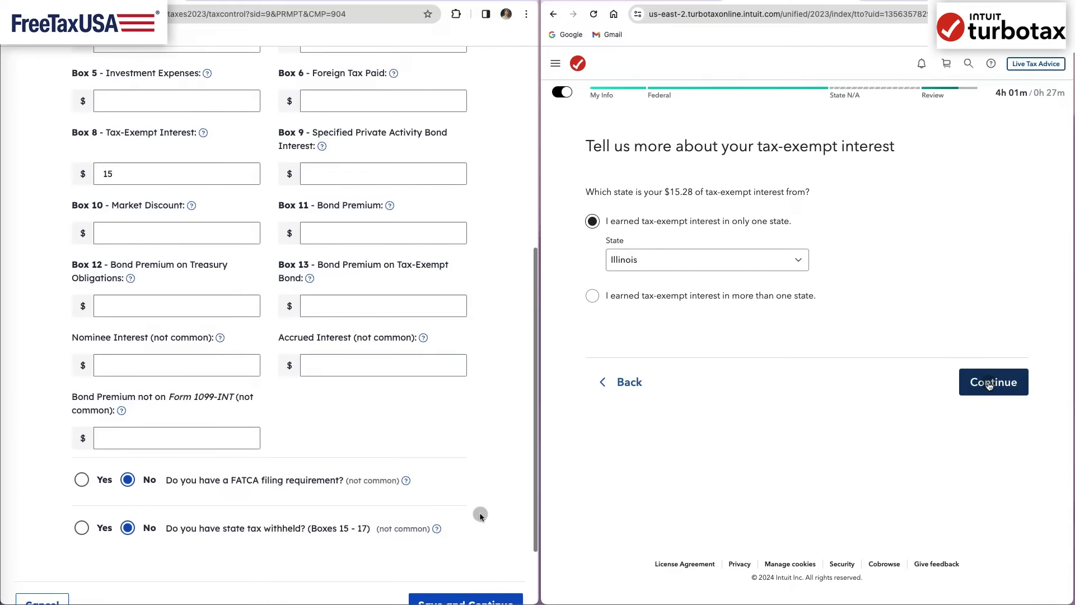
left_click(471, 547)
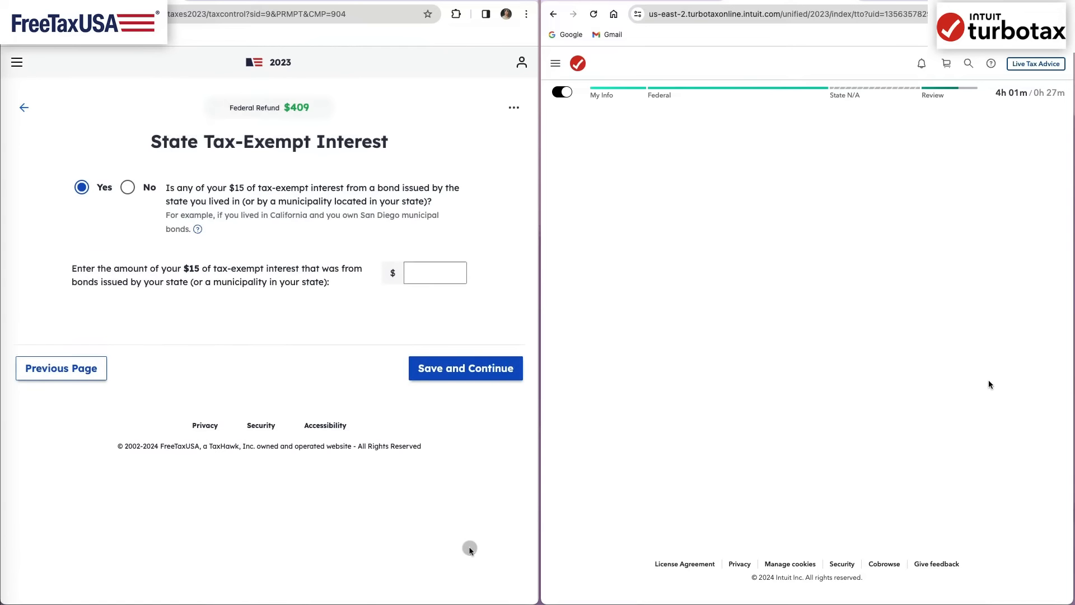
type("15")
left_click(468, 369)
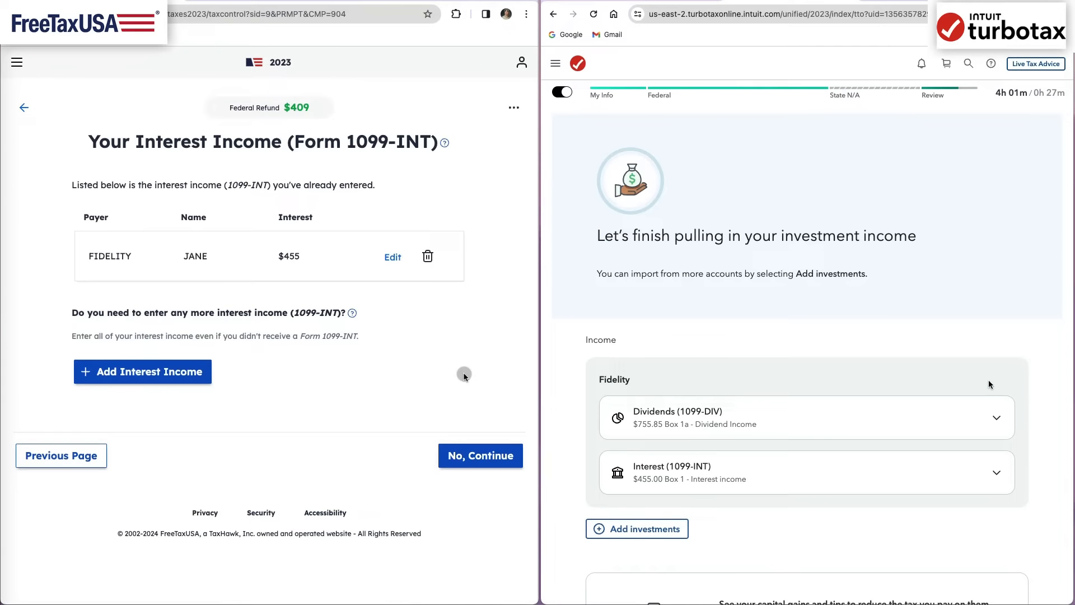
left_click(472, 457)
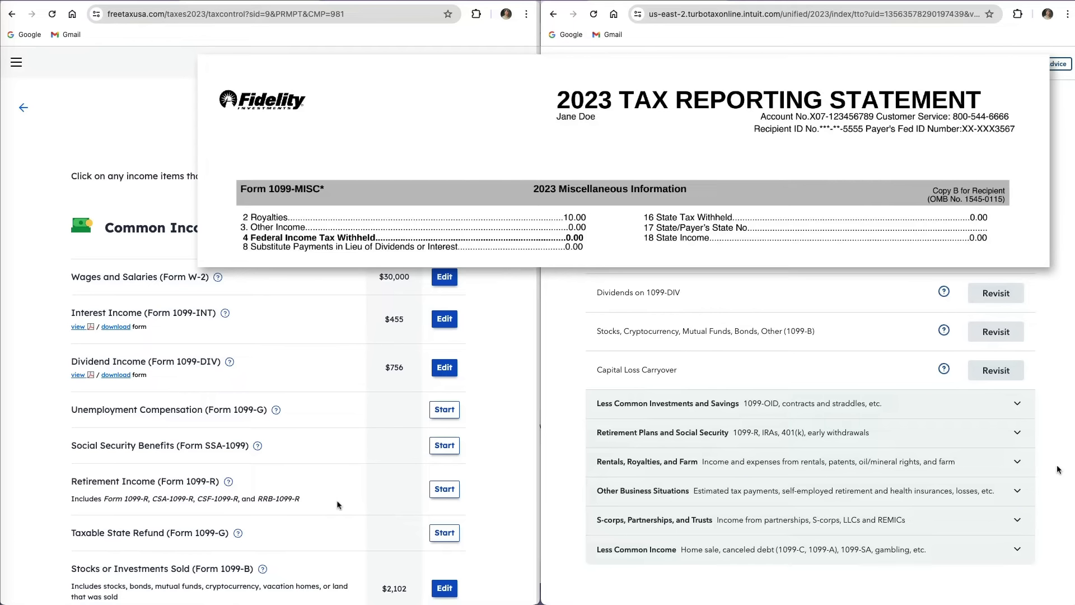
- Open the Form 1099-NEC and 1099-MISC income section in FreeTaxUSA and choose Form 1099-MISC as the form type
scroll(337, 505, "down", 6)
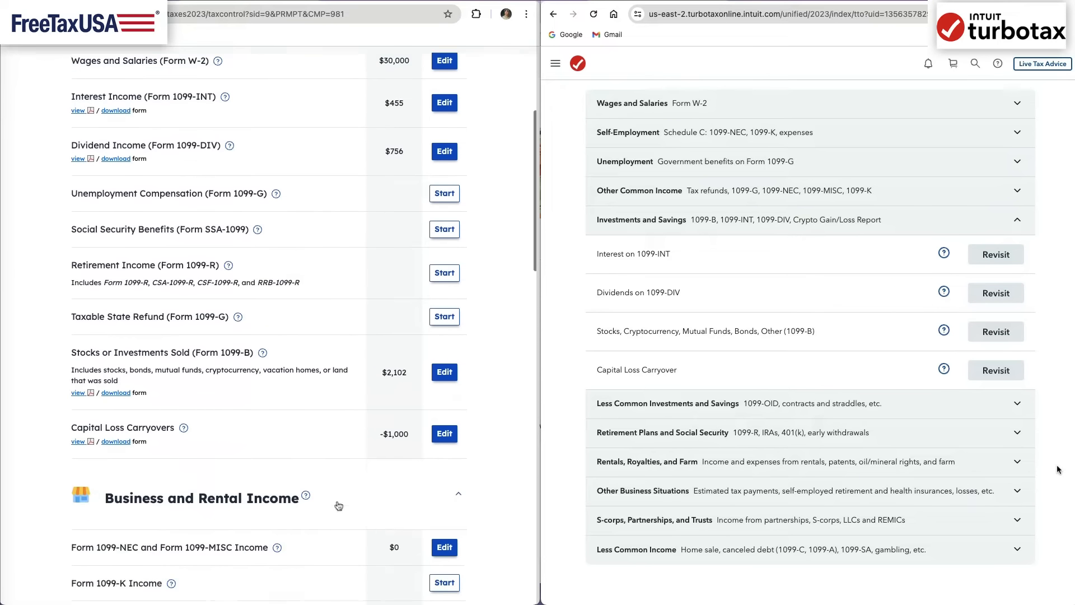
left_click(443, 431)
left_click(223, 223)
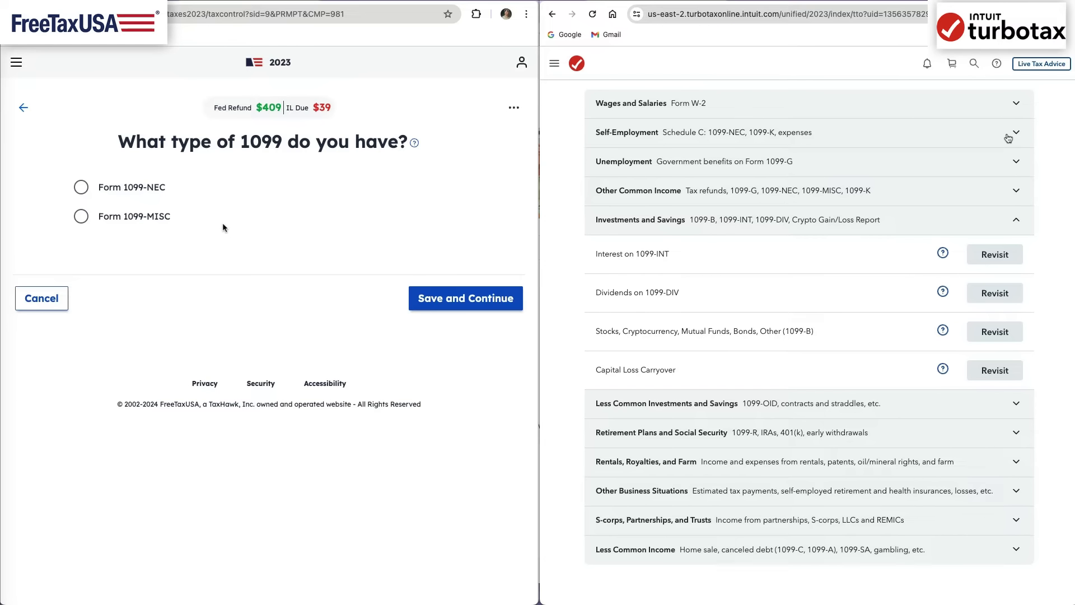
left_click(148, 214)
left_click(456, 298)
- Go to TurboTax's Form 1099-MISC entry by searching for 1099-misc, and review the Free, Deluxe and Premium edition comparison
left_click(1016, 193)
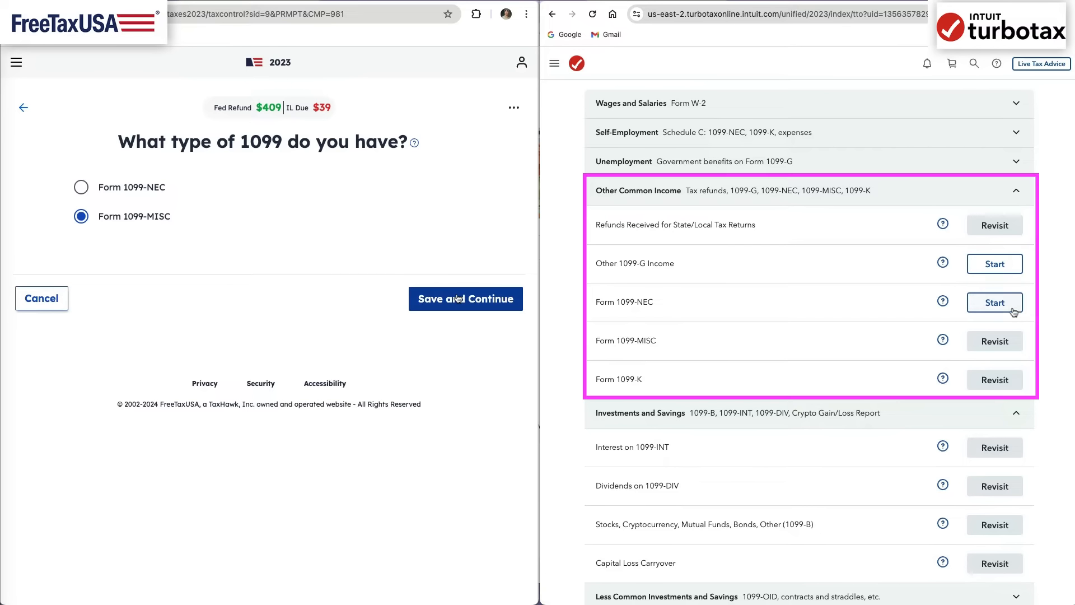
left_click(1004, 344)
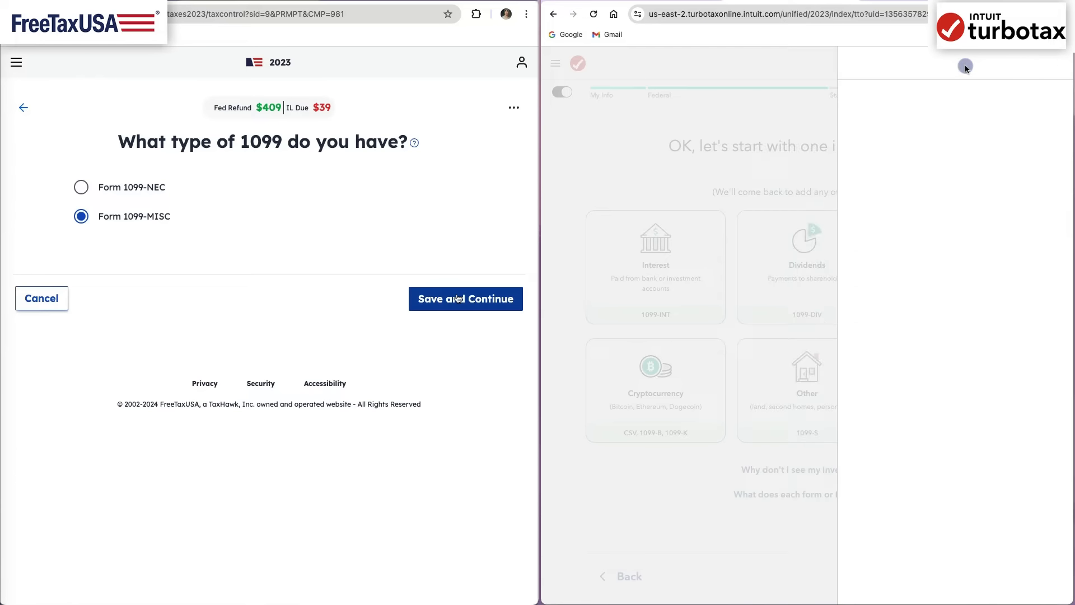
left_click(968, 64)
type("1099-misc")
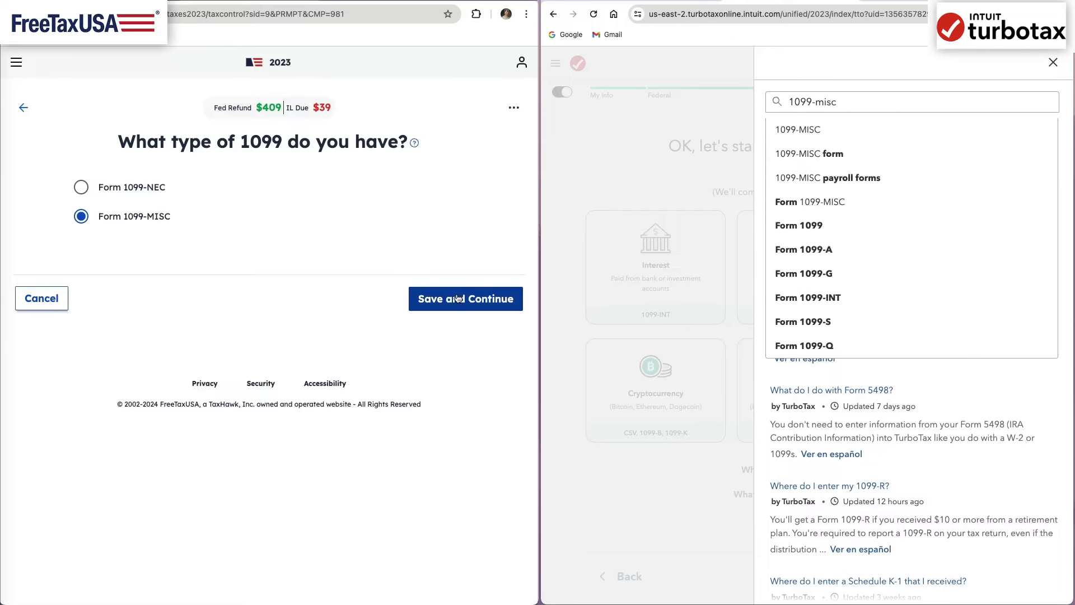
key("Return")
left_click(846, 178)
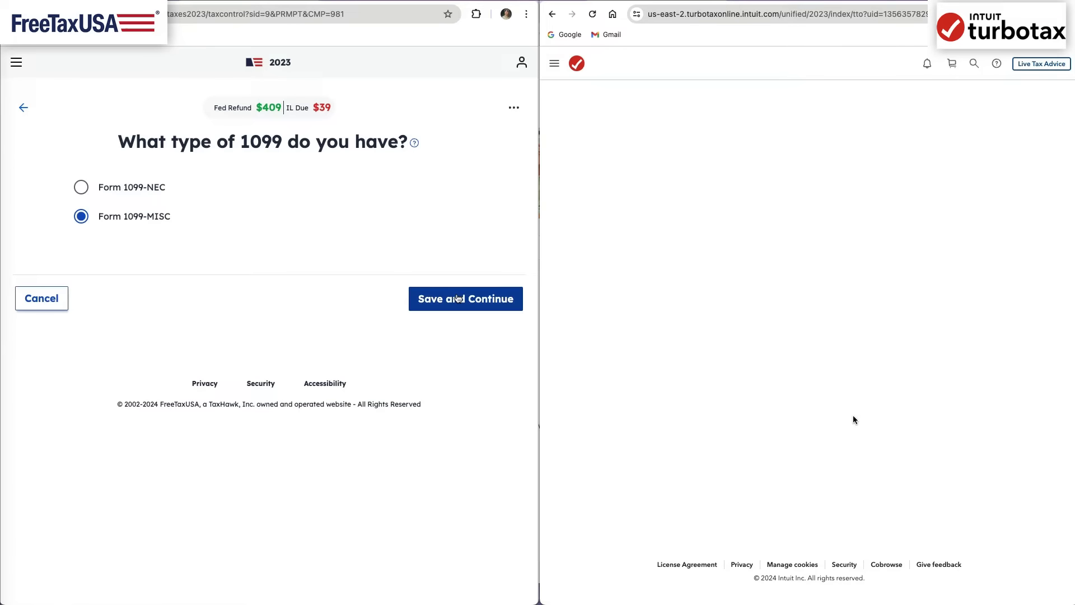
left_click(836, 442)
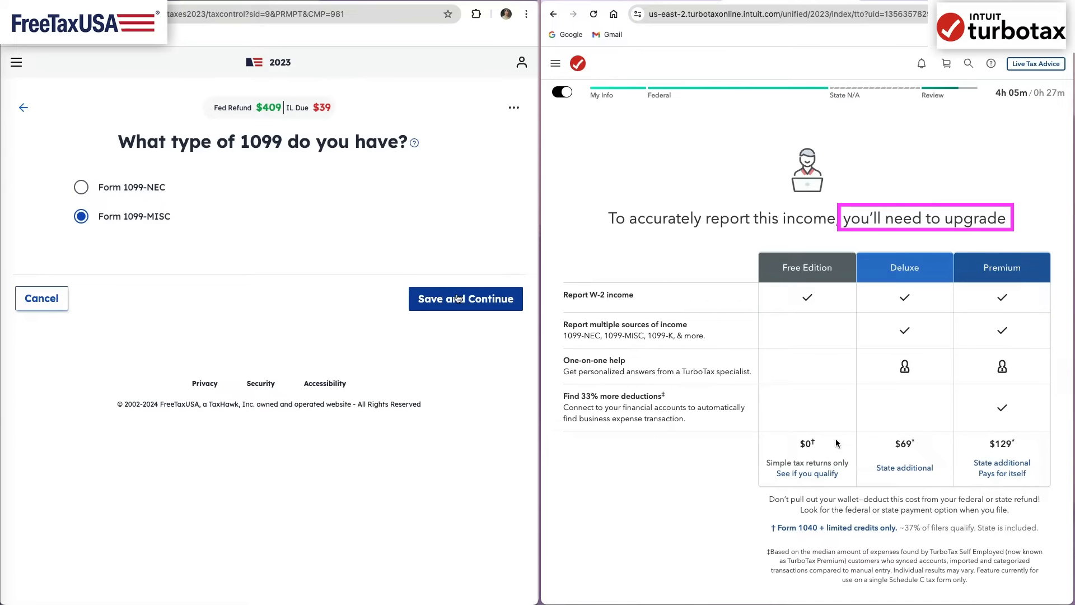
scroll(830, 509, "down", 1)
scroll(831, 508, "down", 3)
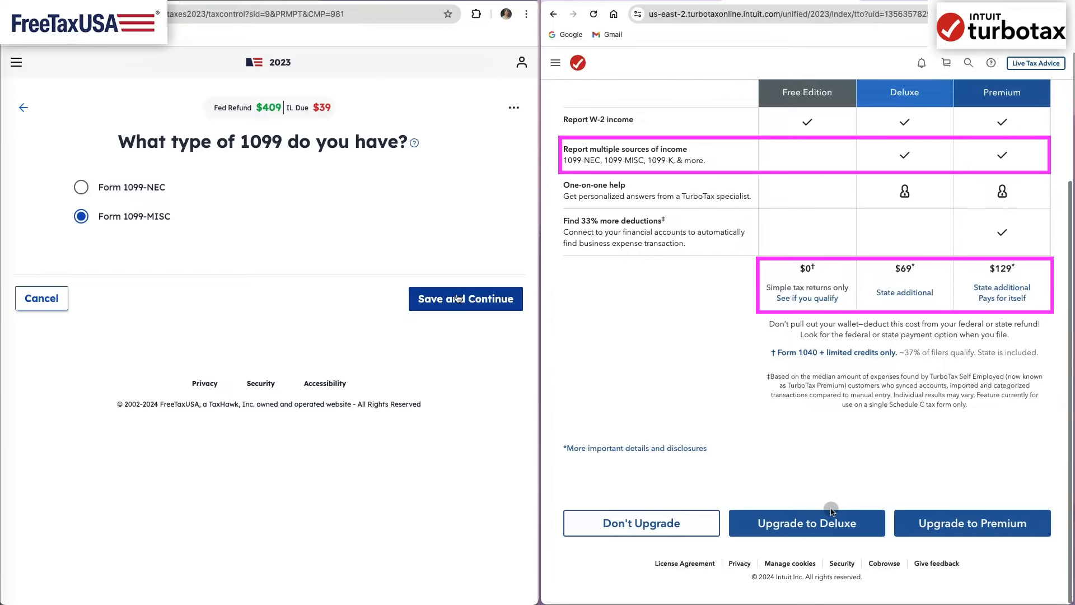
- Enter Fidelity as the payer on both 1099-MISC forms and select the xx-xxxxxxx federal ID format in TurboTax
left_click(456, 298)
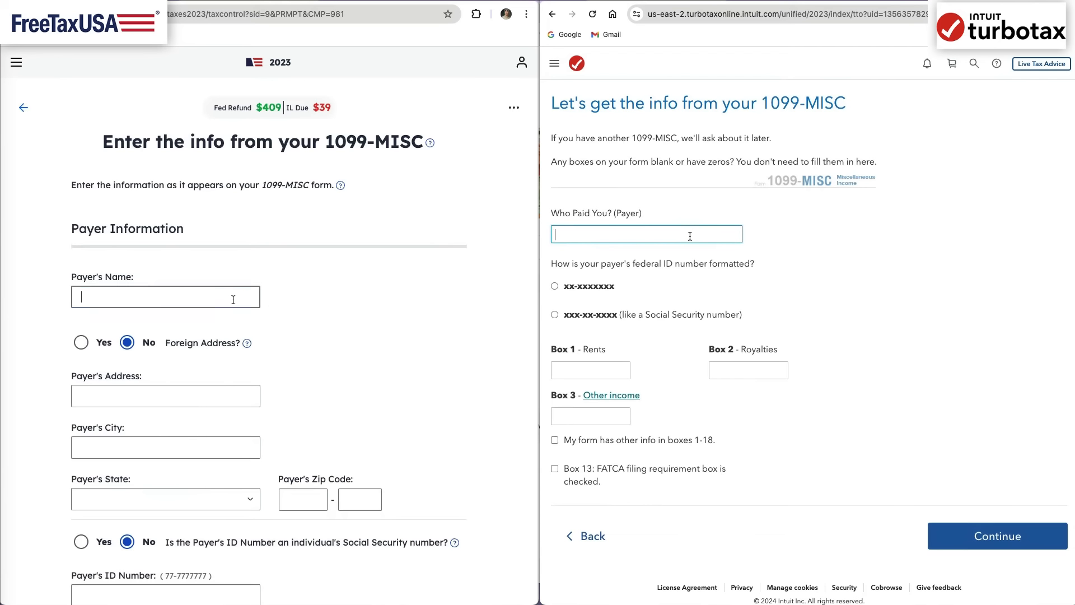
type("FidelityFidelit")
left_click(589, 286)
left_click(589, 331)
type("y")
- Fill in the payer's street address, city, state and ZIP code on FreeTaxUSA's 1099-MISC
left_click(222, 400)
type("123 Broker Way")
key("Tab")
type("Chicago")
key("Tab")
type("IL")
key("Tab")
type("60606")
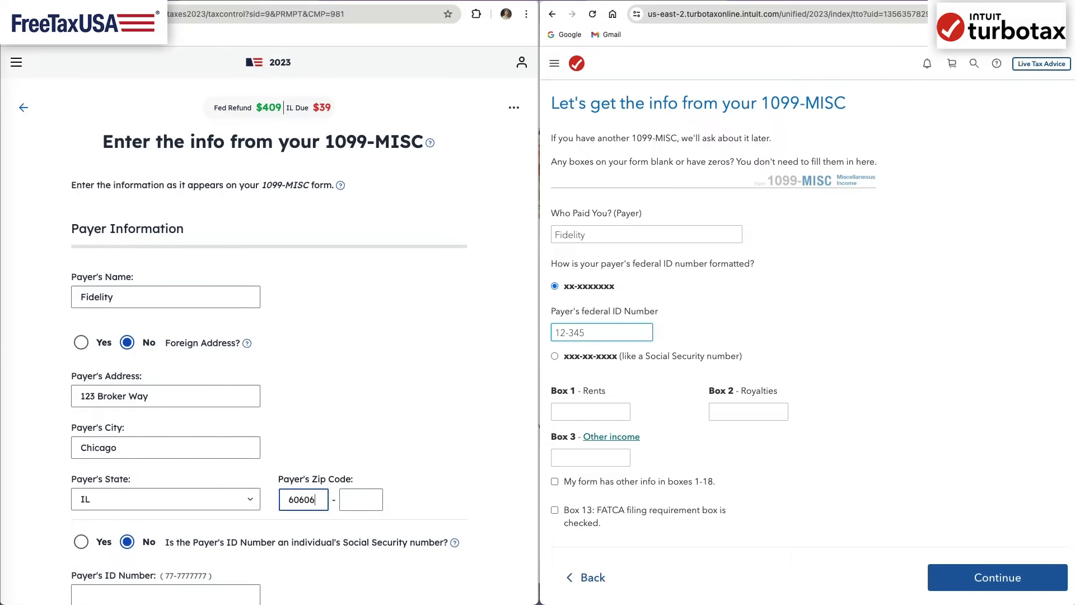
type("3567")
- Complete the payer's federal ID number on both the TurboTax and FreeTaxUSA 1099-MISC forms
scroll(163, 425, "down", 3)
left_click(162, 426)
type("12-3456356")
- Enter 10 as the Box 2 royalties on both 1099-MISC forms
left_click(734, 411)
type("10")
scroll(160, 525, "down", 7)
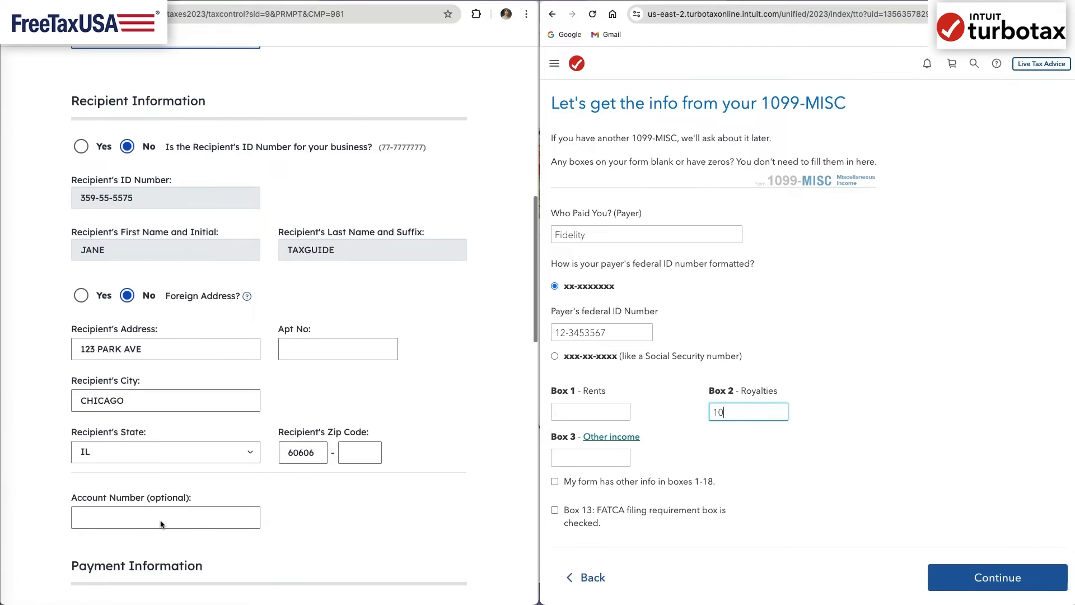
scroll(161, 523, "down", 5)
left_click(147, 441)
- Submit the 1099-MISC in TurboTax and open FreeTaxUSA's help on reporting Box 2 royalties
left_click(902, 531)
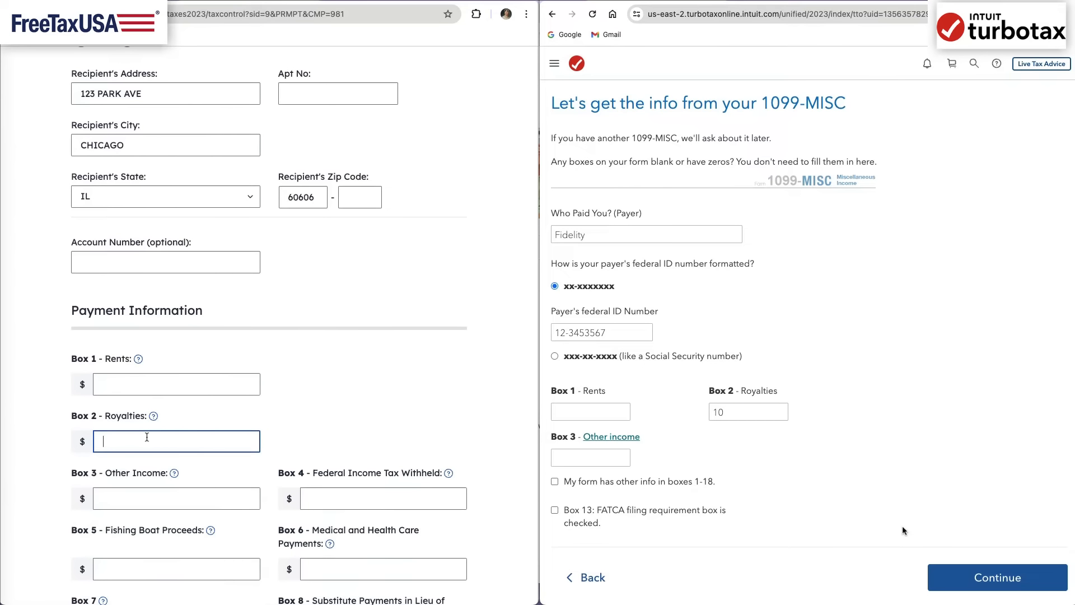
left_click(996, 576)
left_click(153, 415)
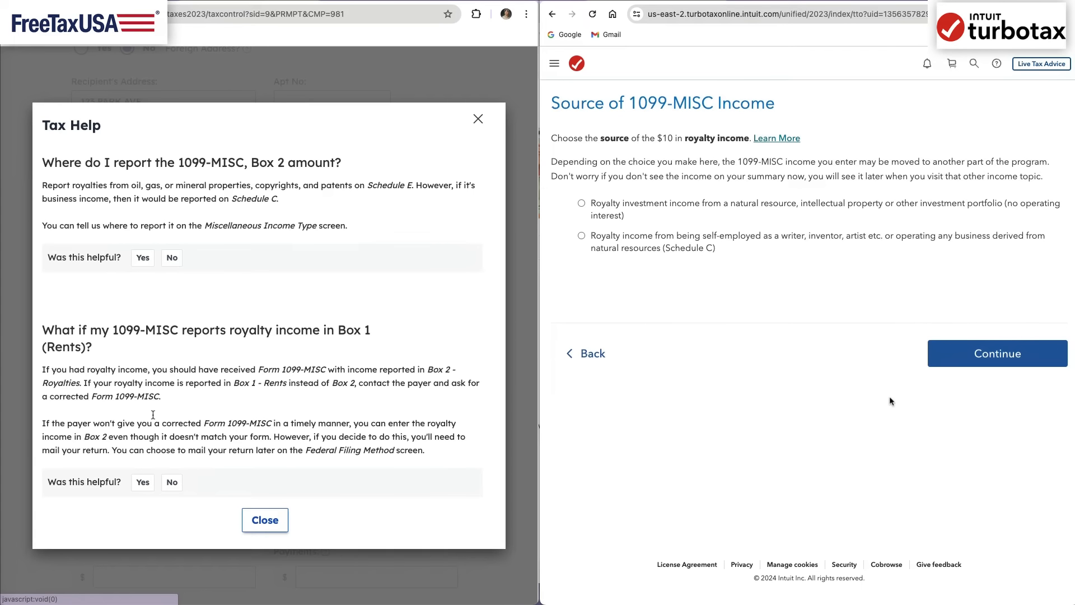
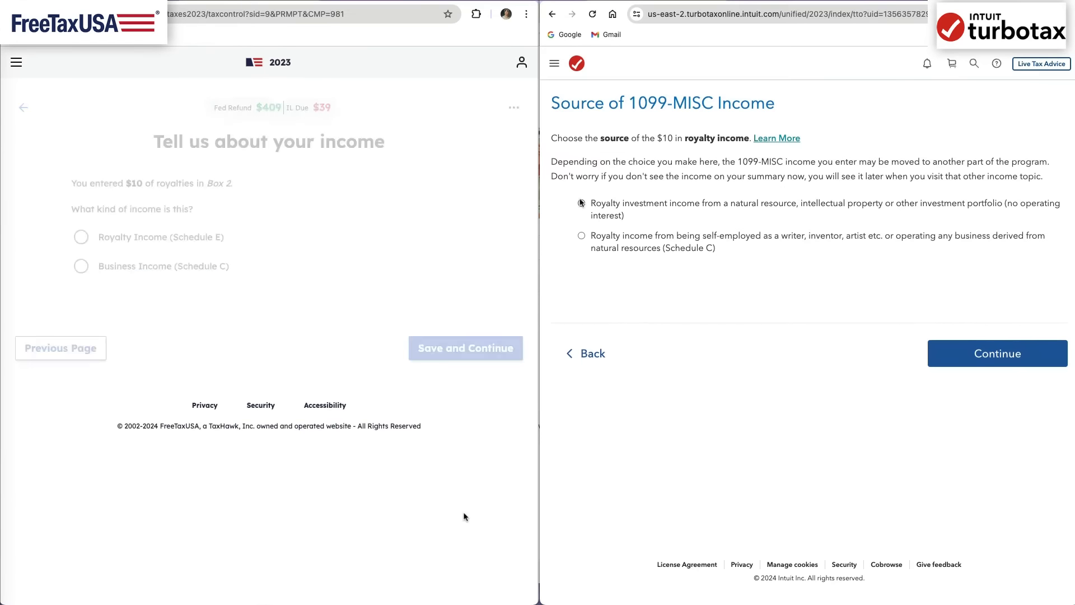
- Classify the 1099-MISC royalties as Schedule E royalty income in FreeTaxUSA and as royalty investment income in TurboTax, and save both
left_click(985, 353)
left_click(185, 242)
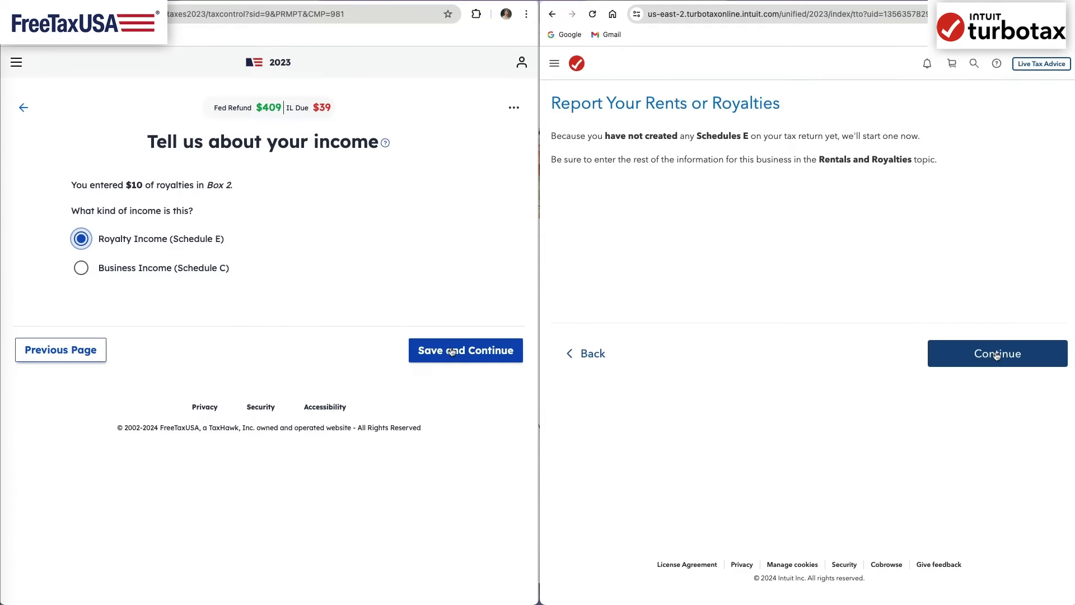
left_click(452, 352)
left_click(997, 356)
left_click(477, 453)
- Describe the royalty property in TurboTax as "Investment Income" and submit it
left_click(700, 184)
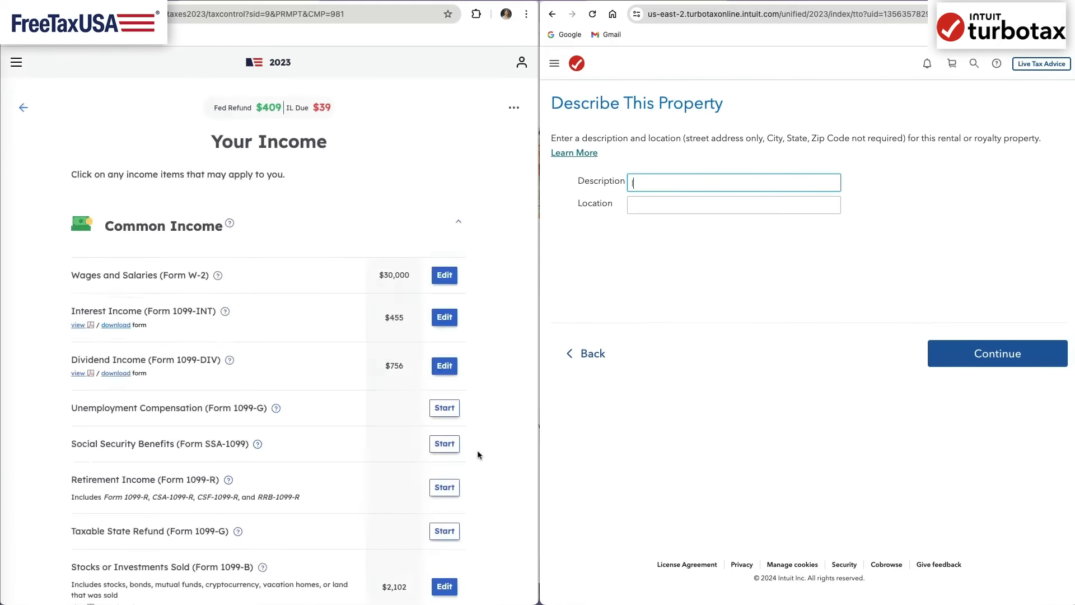
type("Investment Income")
left_click(1001, 360)
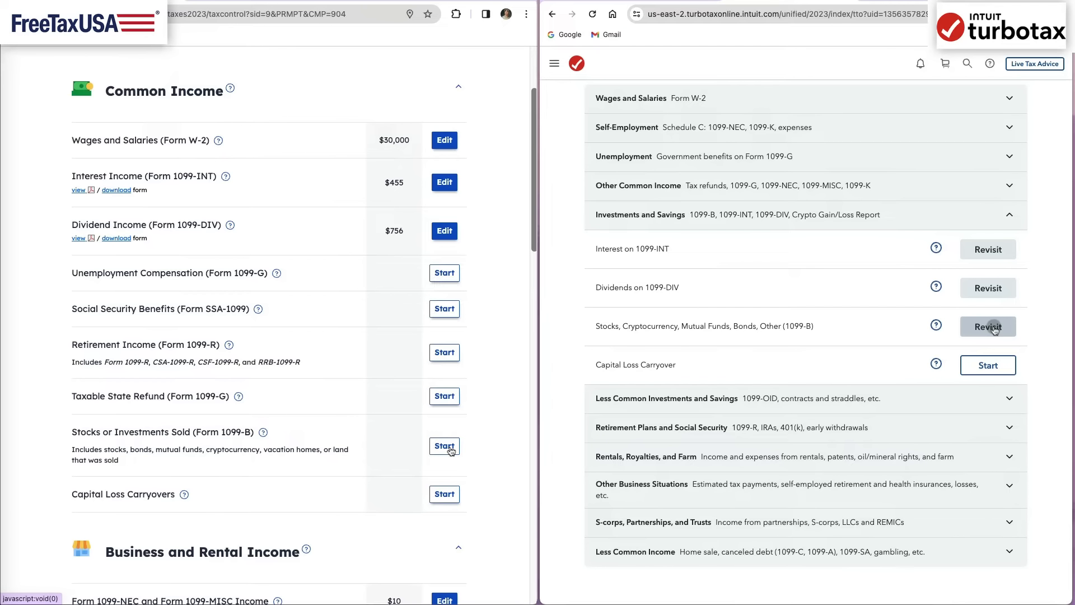
- Revisit TurboTax's Stocks, Cryptocurrency, Mutual Funds, Bonds, Other (1099-B) section and proceed past the tax info import
scroll(451, 451, "up", 2)
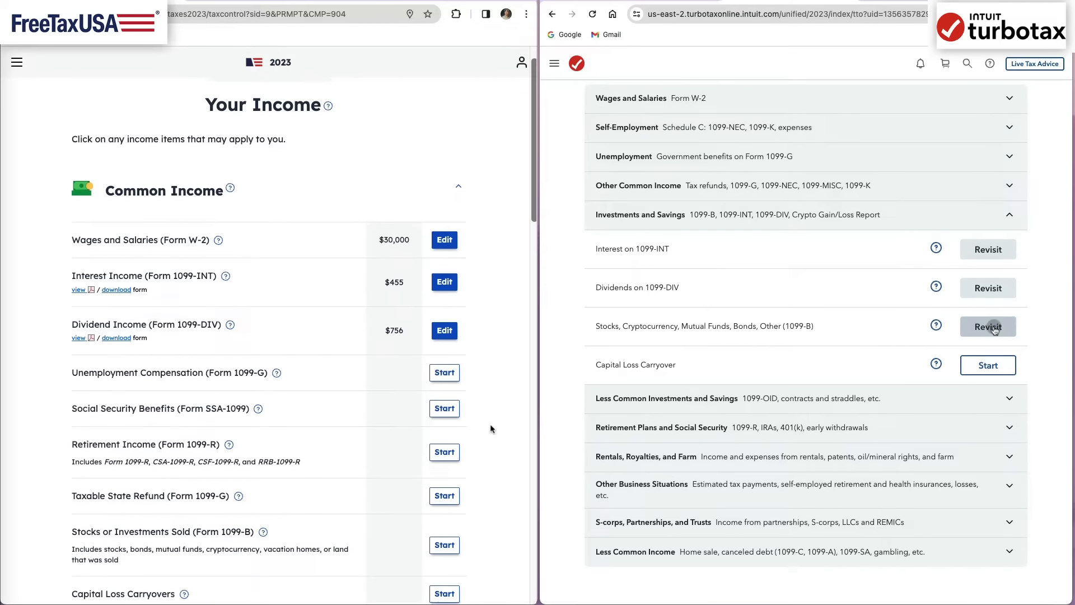
left_click(994, 330)
left_click(588, 525)
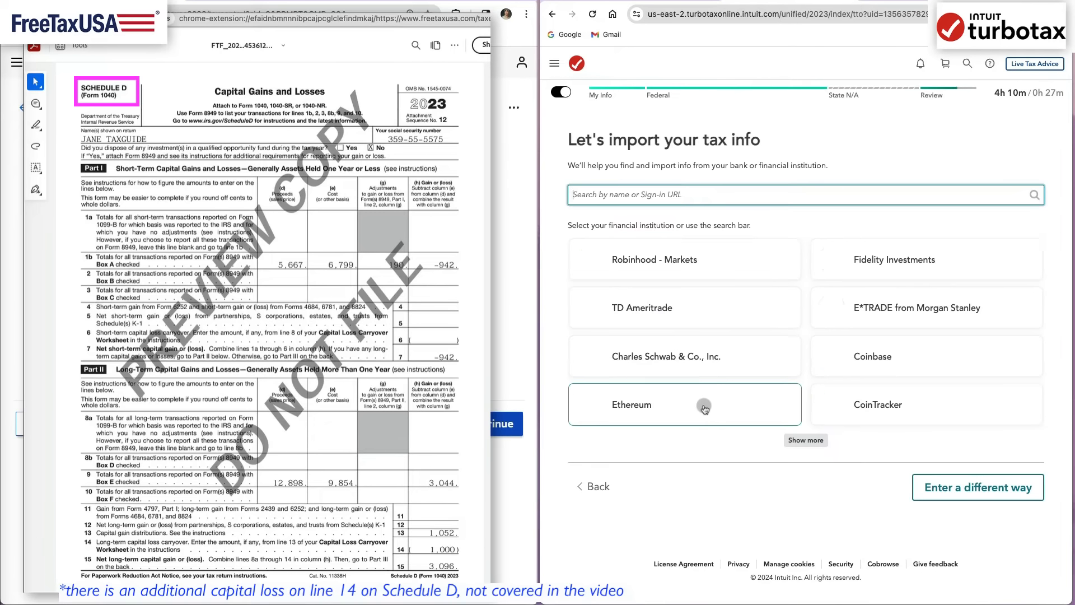
left_click(867, 260)
left_click(901, 405)
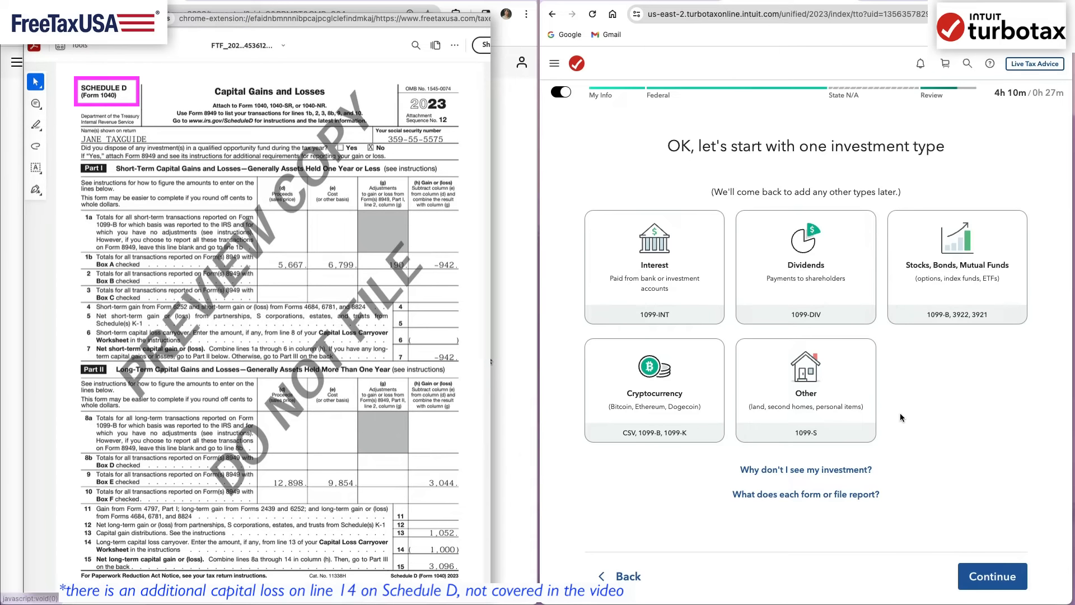
- Choose Stocks, Bonds, Mutual Funds as the TurboTax investment type and accept the upgrade to Premium
left_click(936, 292)
left_click(981, 577)
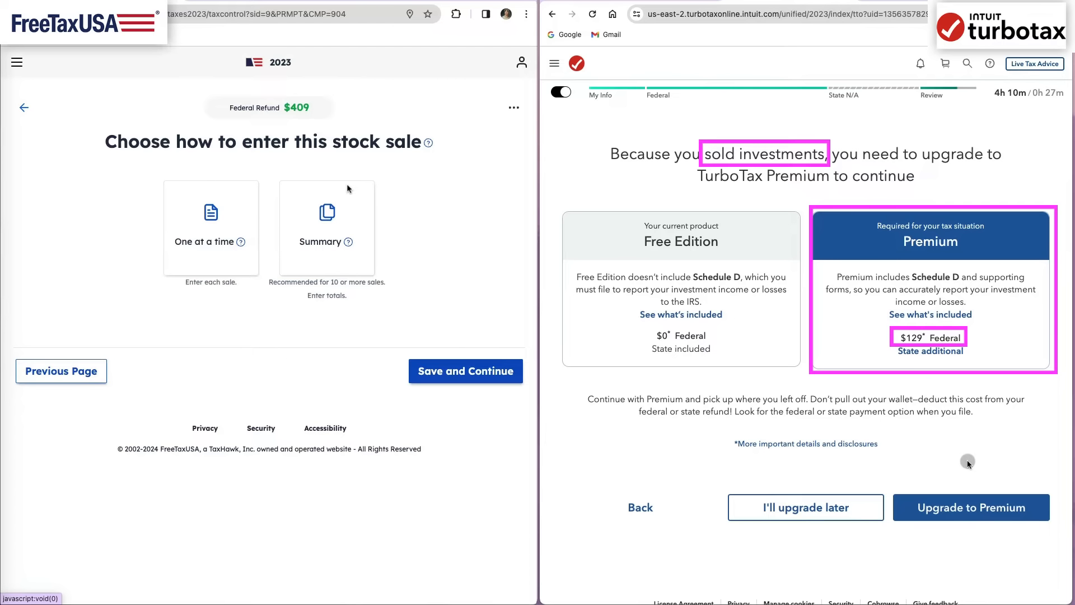
left_click(935, 509)
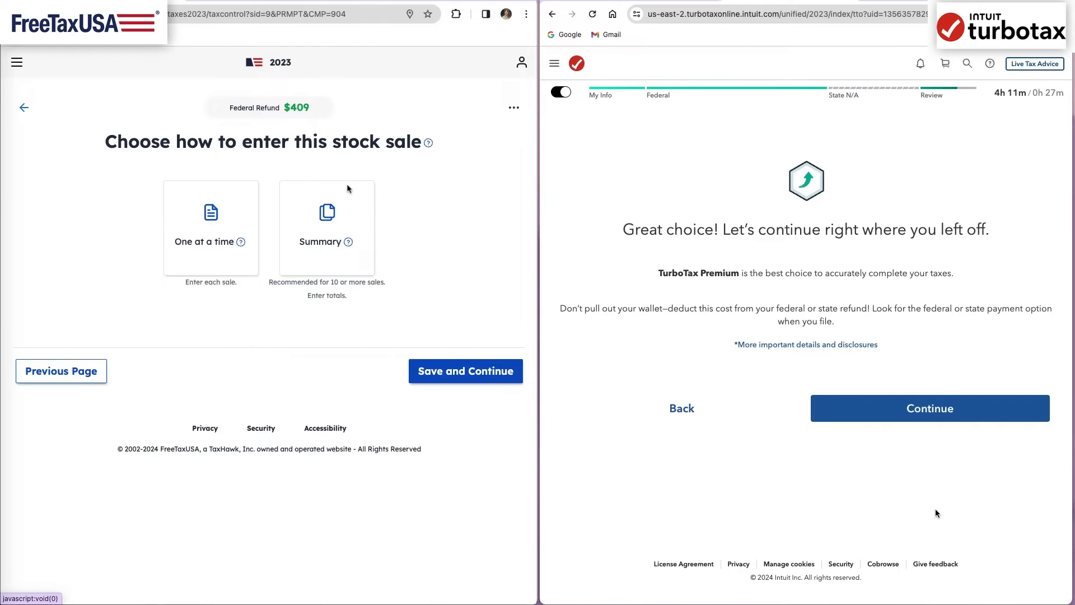
left_click(926, 422)
- Check FreeTaxUSA's help on one-at-a-time sales, and submit Fidelity Investments with the payer's EIN on TurboTax's 1099-B
left_click(241, 241)
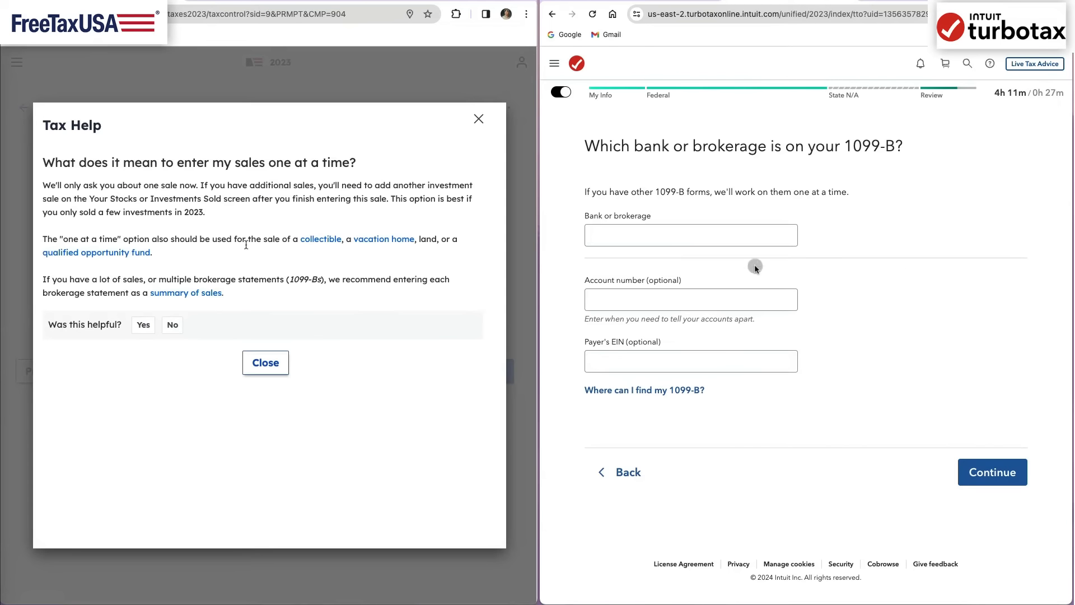
left_click(743, 239)
type("Fidel")
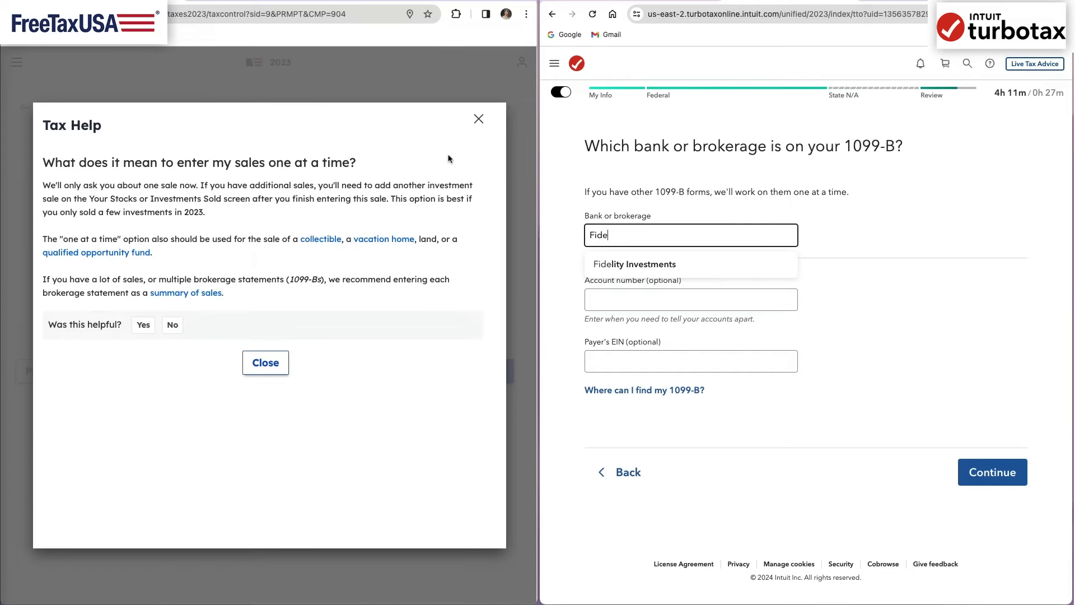
key("Return")
left_click(479, 122)
left_click(694, 361)
type("12-3456")
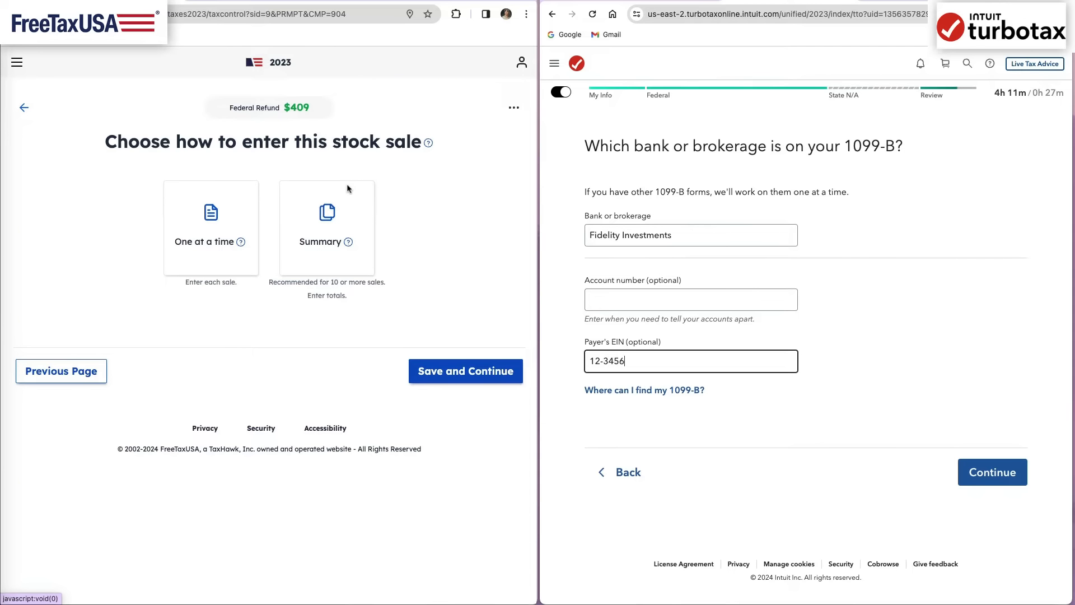
type("789")
key("Return")
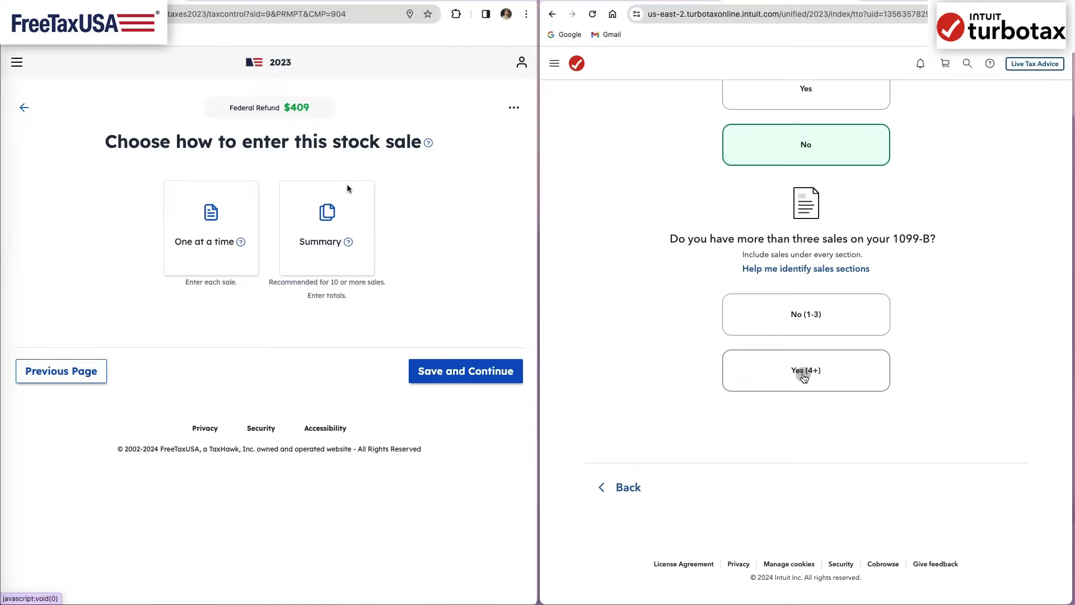
- State in TurboTax that the 1099-B has more than three sales, and open the explanation of the entry methods
left_click(804, 370)
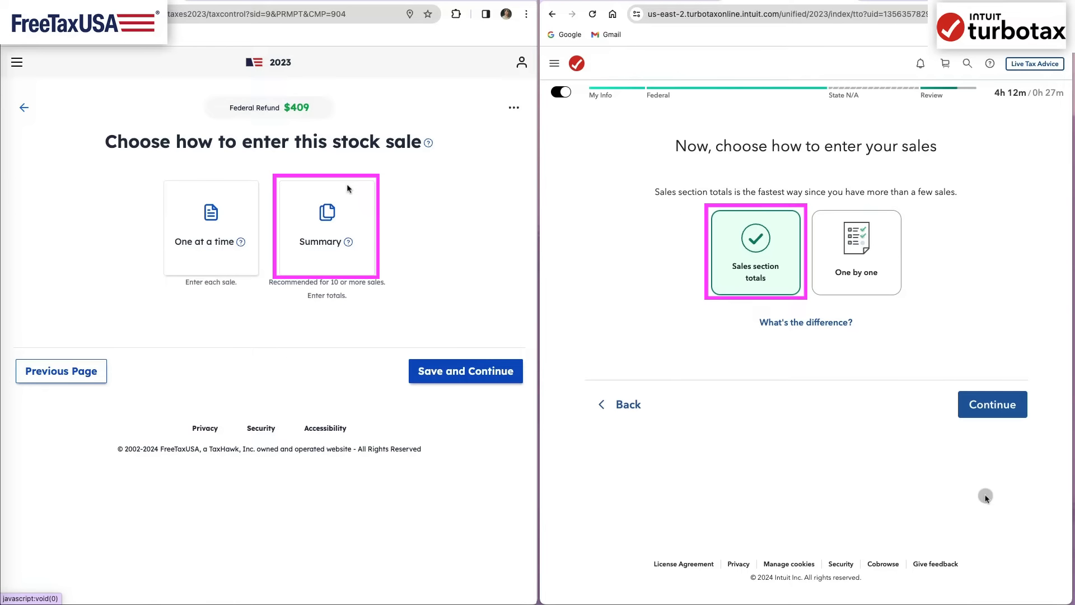
left_click(831, 323)
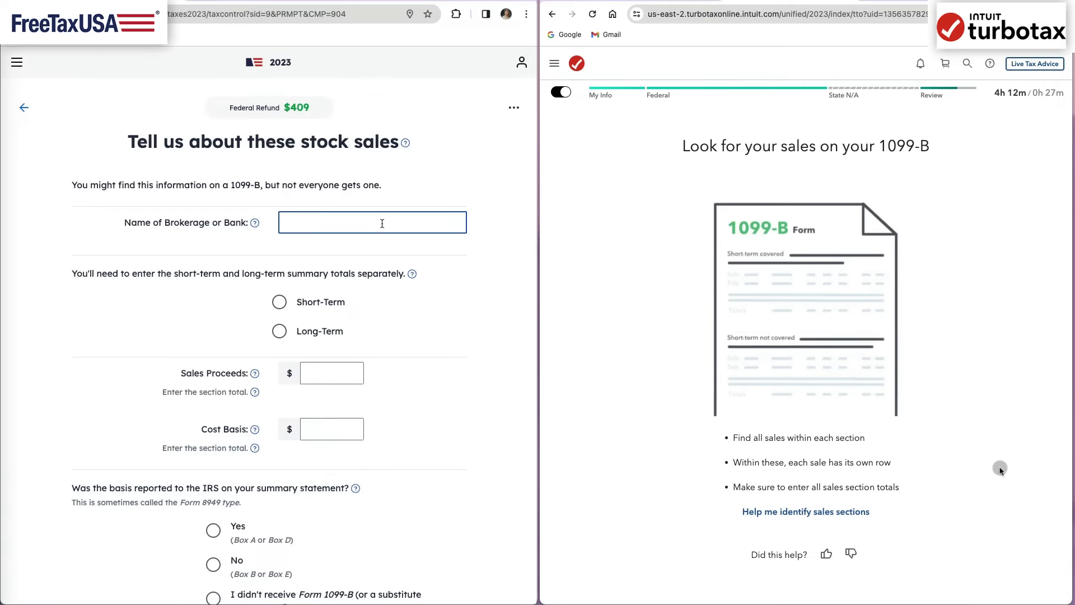
- Name Fidelity as the brokerage for short-term sales on FreeTaxUSA and continue past TurboTax's guide to finding 1099-B sales
type("Fidelity")
scroll(1000, 469, "down", 3)
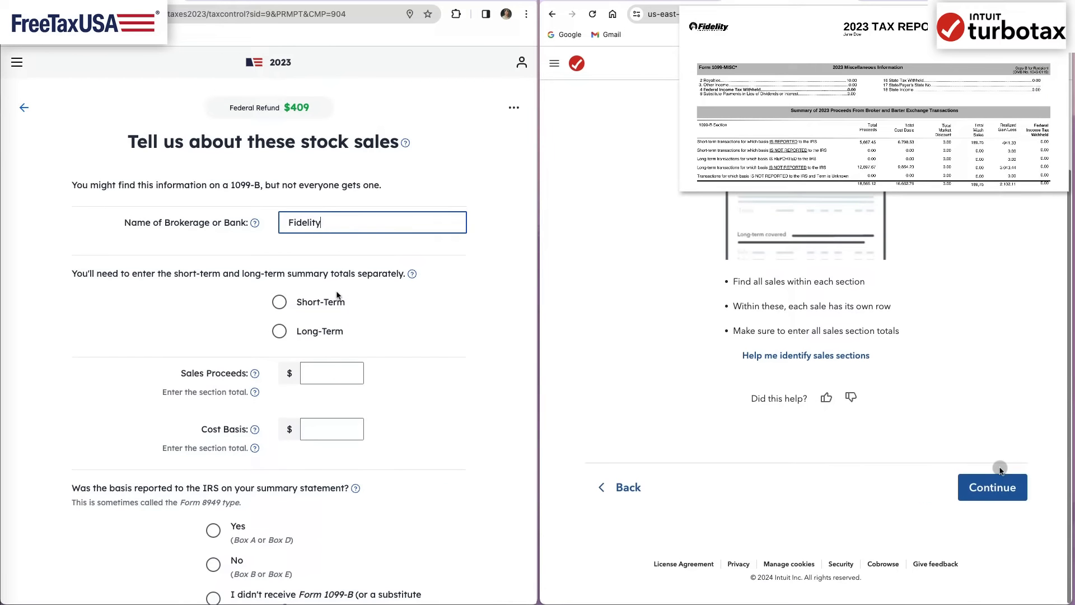
left_click(325, 304)
scroll(426, 383, "down", 4)
left_click(1000, 494)
key("Tab")
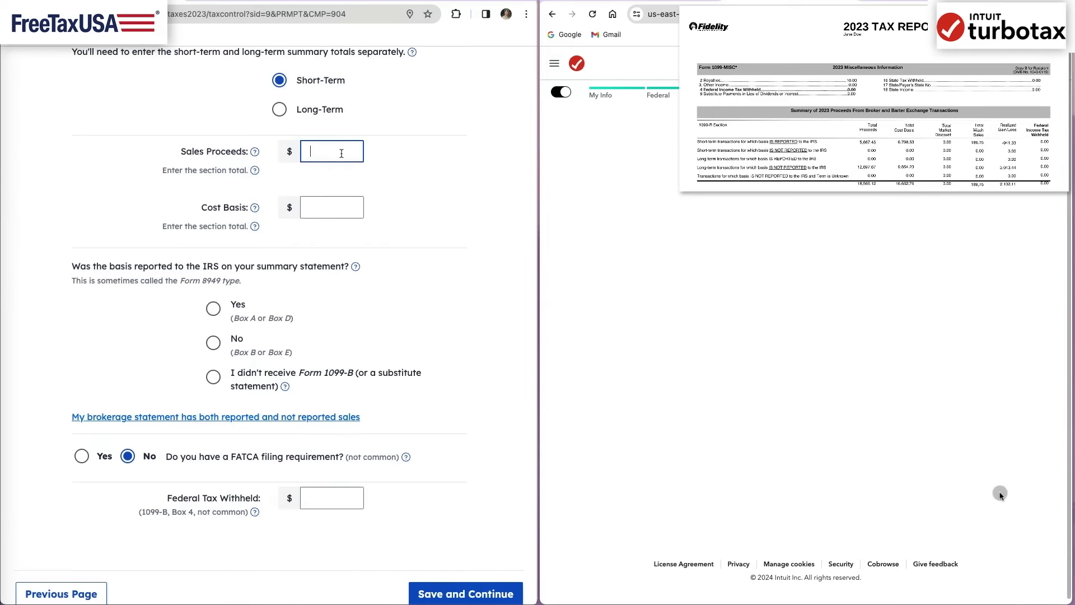
- Enter proceeds 5667.45, cost basis 6798.53 and basis reported on FreeTaxUSA; select short-term basis reported to IRS (covered) in TurboTax
type("5667.45")
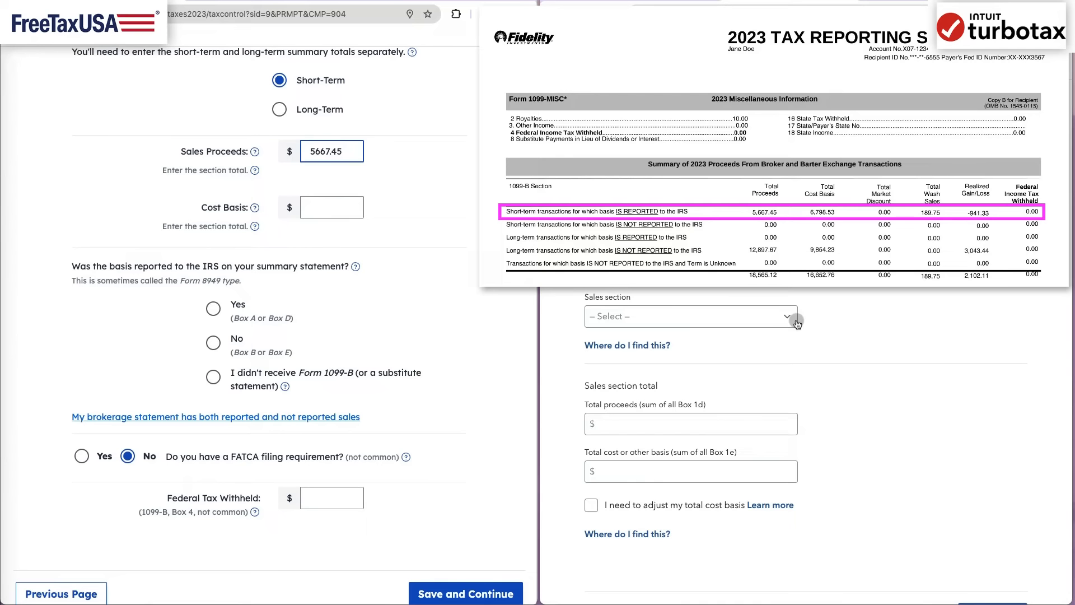
key("Tab")
left_click(786, 316)
type("6798.53")
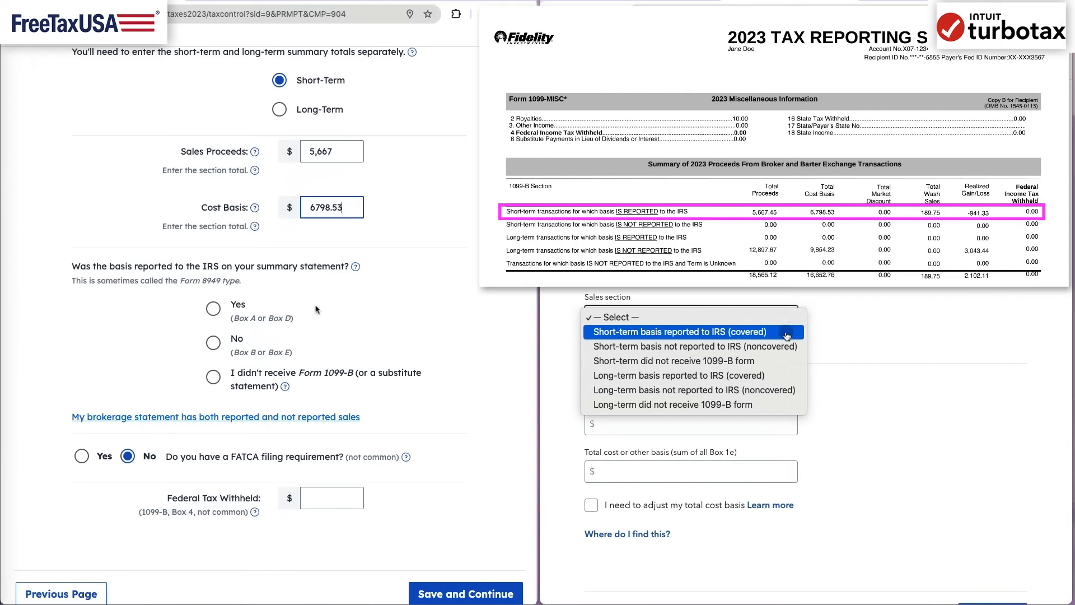
left_click(787, 332)
left_click(214, 308)
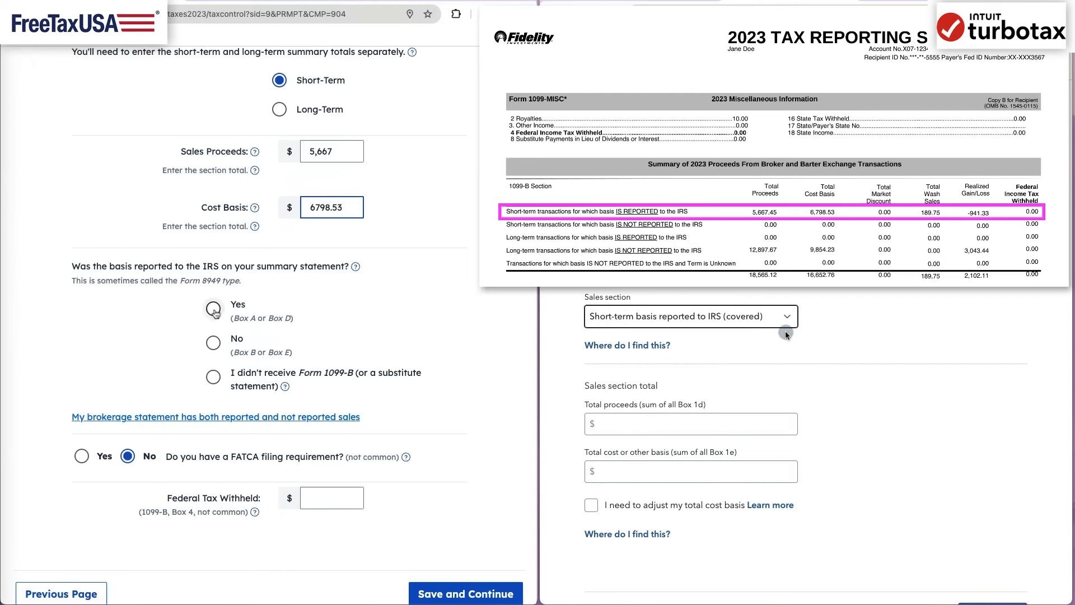
- Save FreeTaxUSA's short-term sales and enter total proceeds 5,667.45 and total cost 6,798.53 in TurboTax
left_click(738, 422)
left_click(466, 593)
type("5")
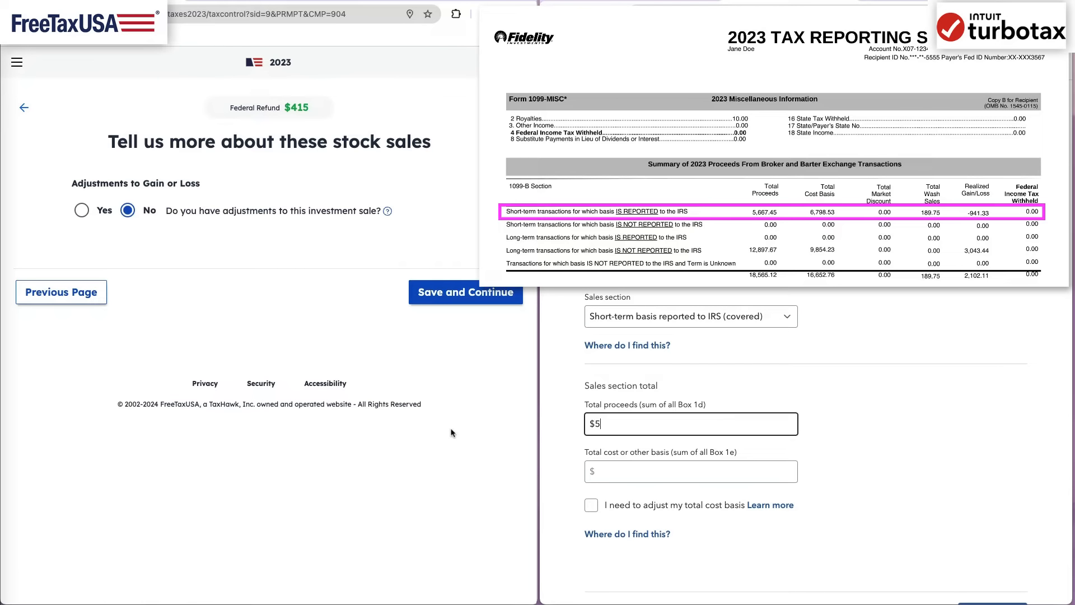
type(",667.45")
left_click(732, 472)
type("6")
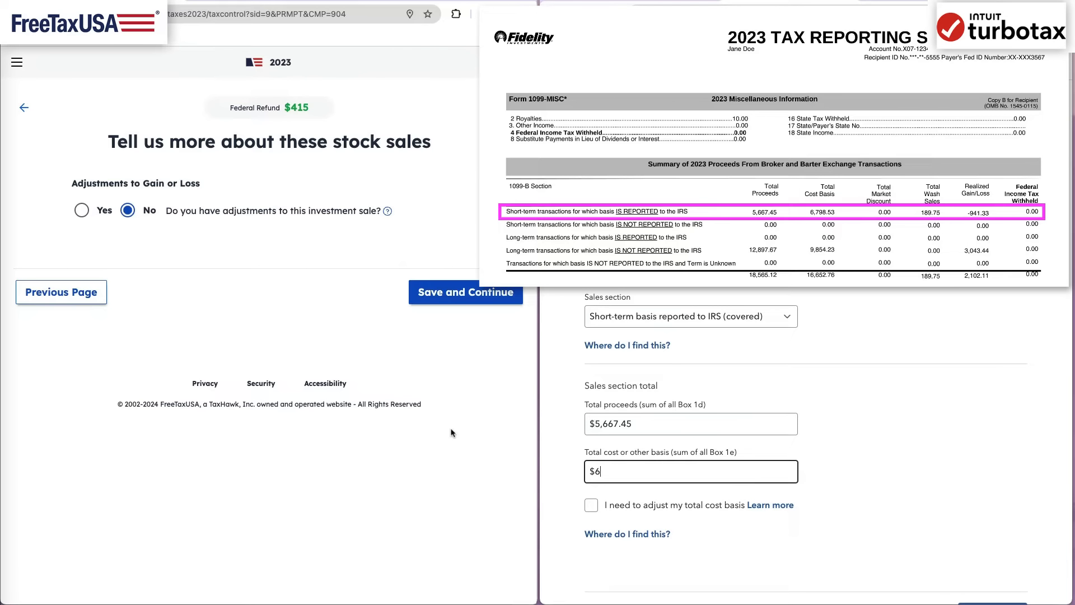
type(",798.53")
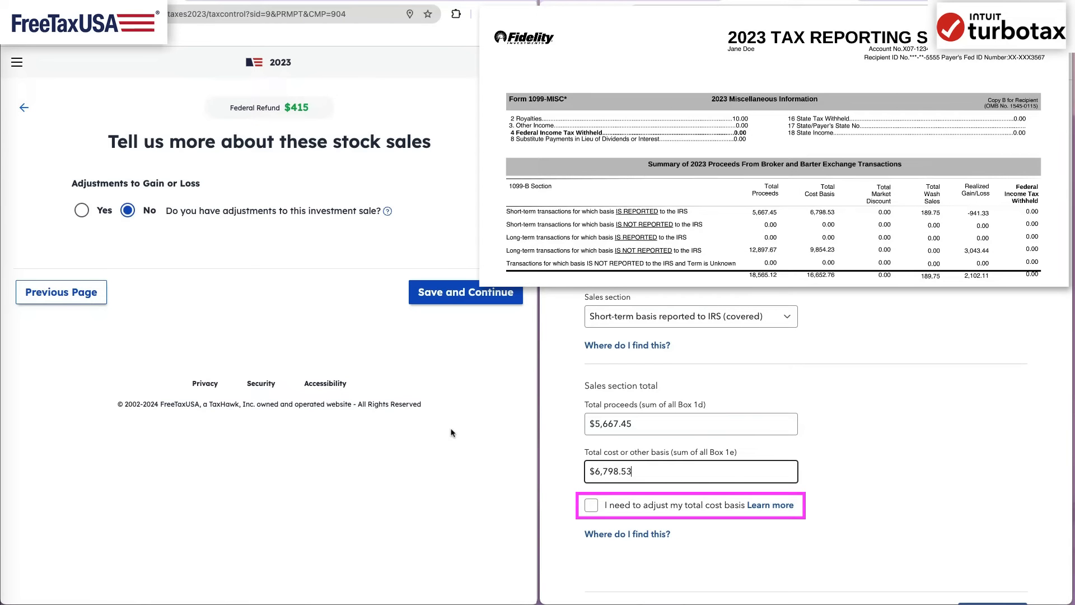
- Read TurboTax's help on changing a reported cost basis, and mark the short-term sales as needing an adjustment
left_click(770, 505)
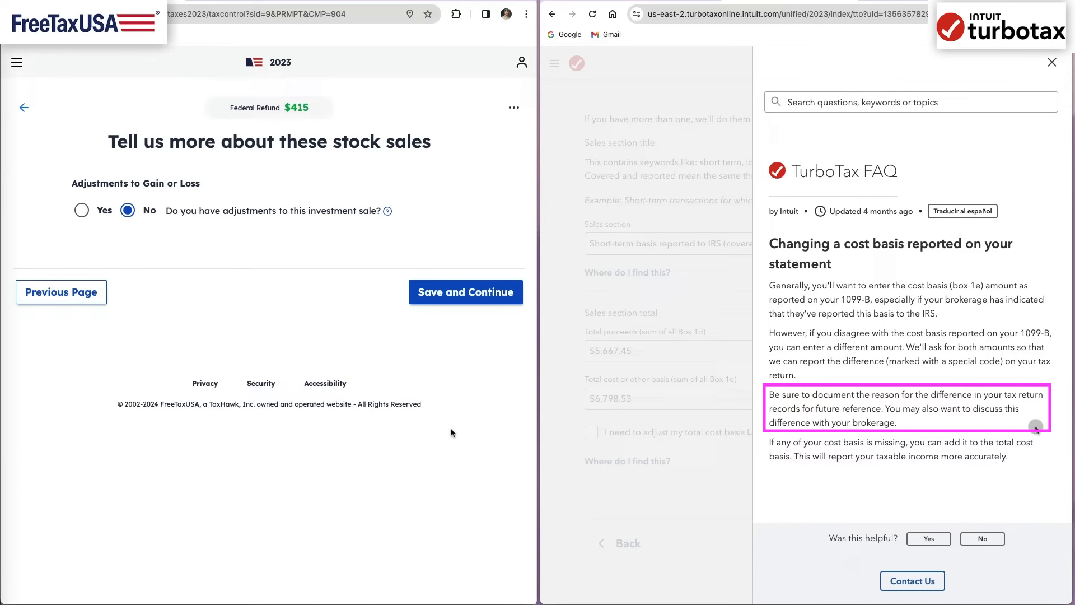
left_click(1052, 63)
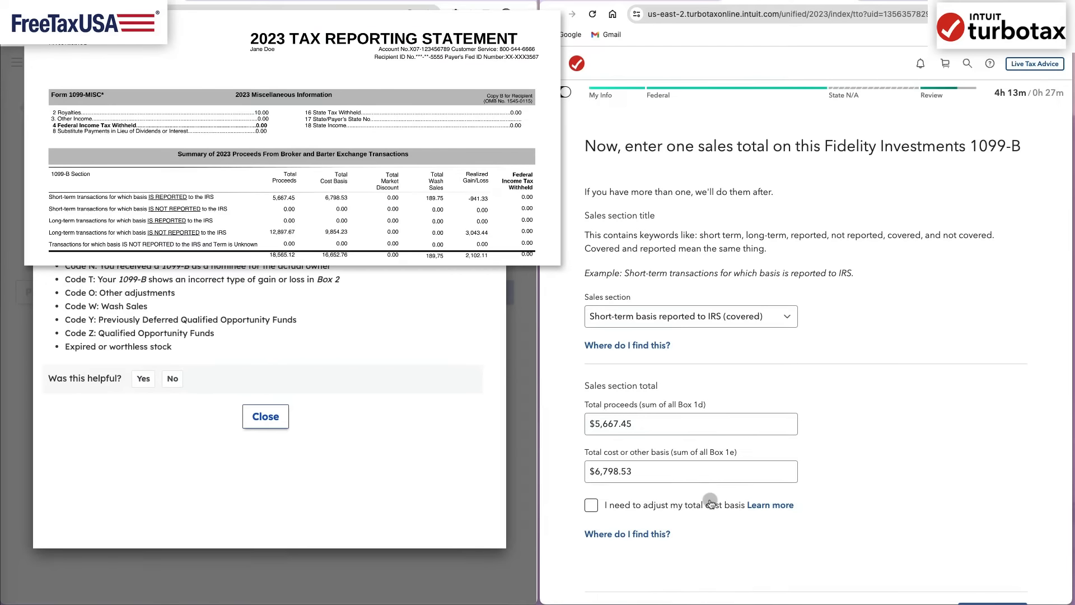
left_click(710, 503)
left_click_drag(153, 307, 70, 306)
scroll(851, 515, "down", 1)
scroll(851, 516, "down", 5)
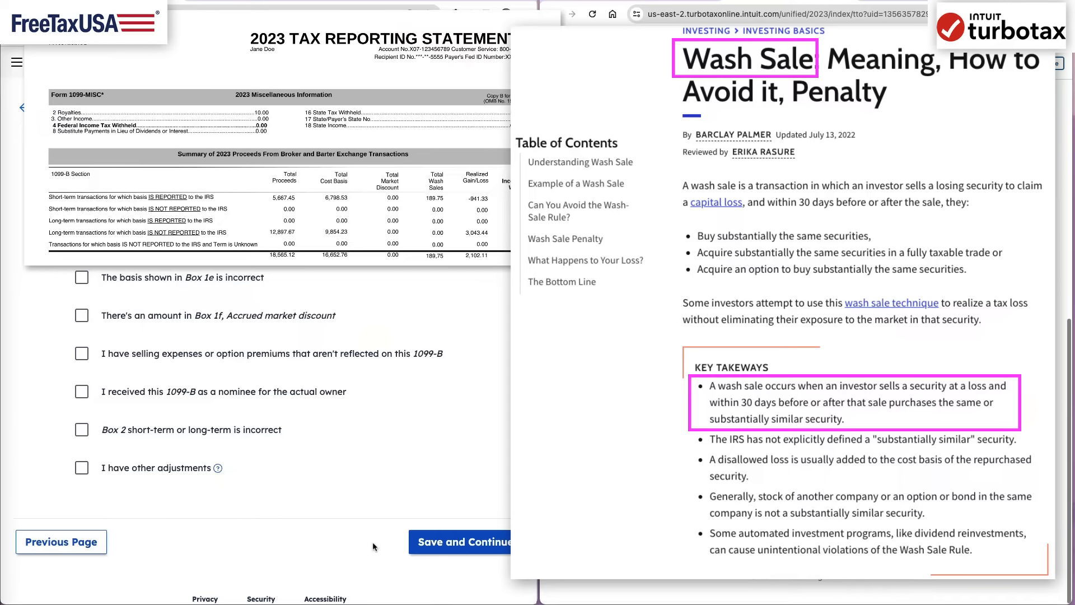
- Report a wash sale loss of 189.75 for the short-term sales on FreeTaxUSA and save the short-term entry in both programs
left_click(412, 549)
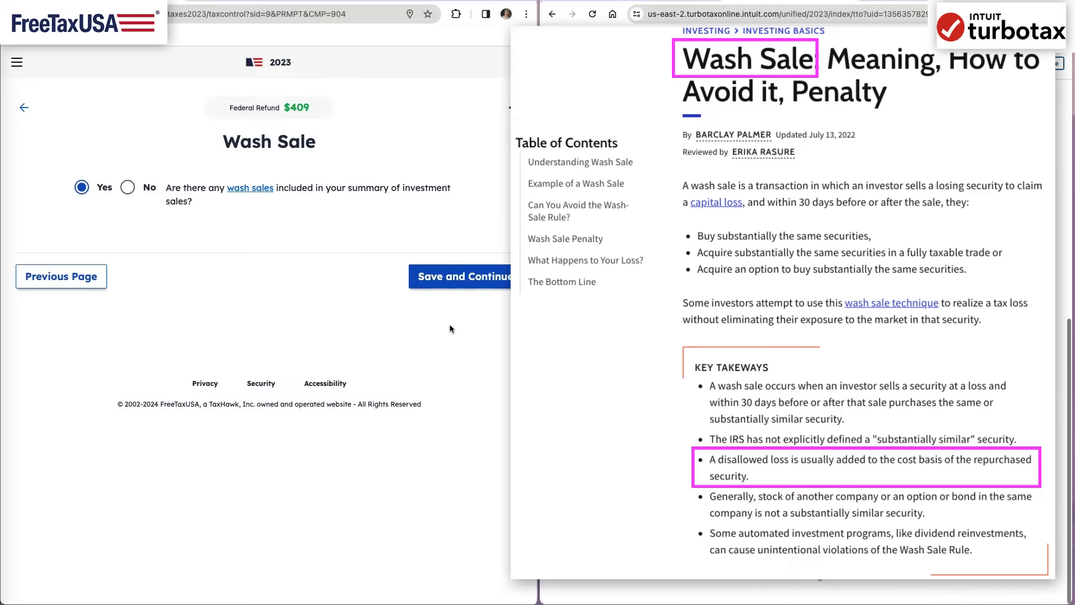
left_click(355, 293)
type("189.75")
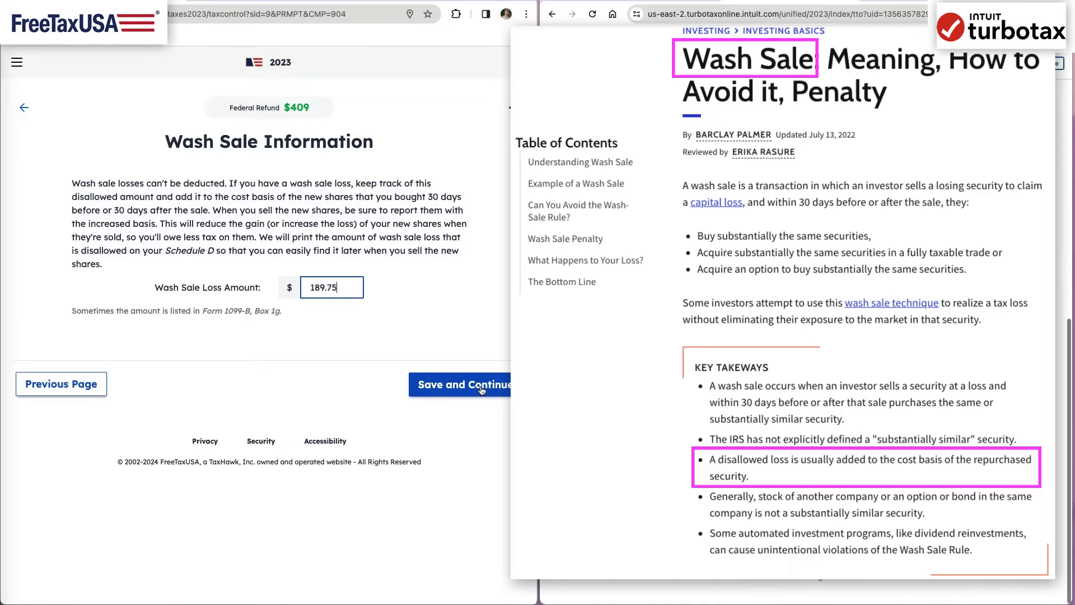
left_click(481, 390)
left_click(985, 490)
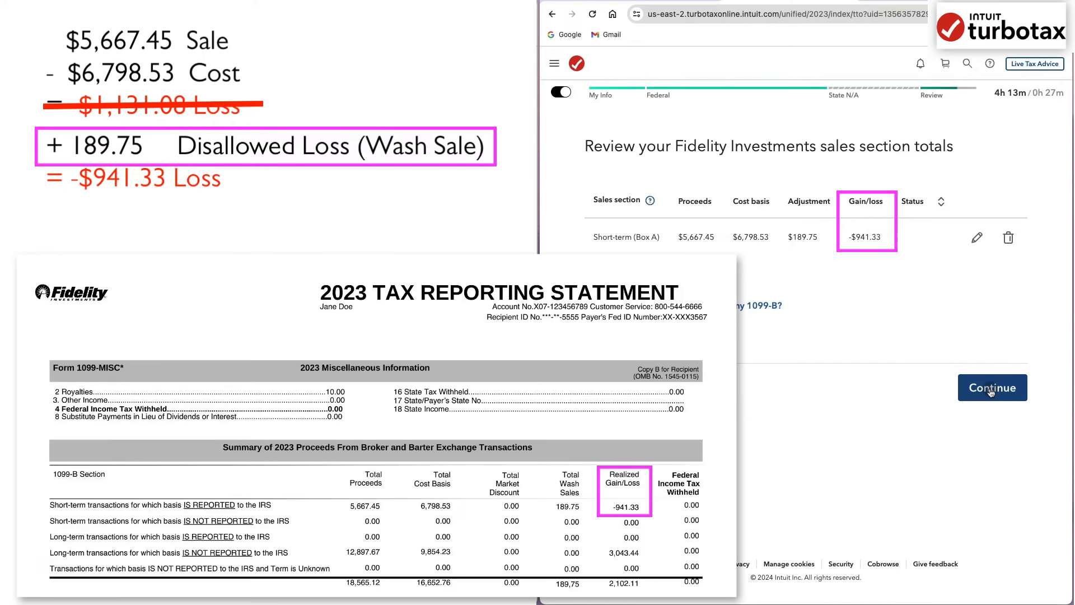
- Add another summary sale on FreeTaxUSA, and enter TurboTax's long-term basis not reported (noncovered) section with proceeds of 12,897.67
left_click(694, 318)
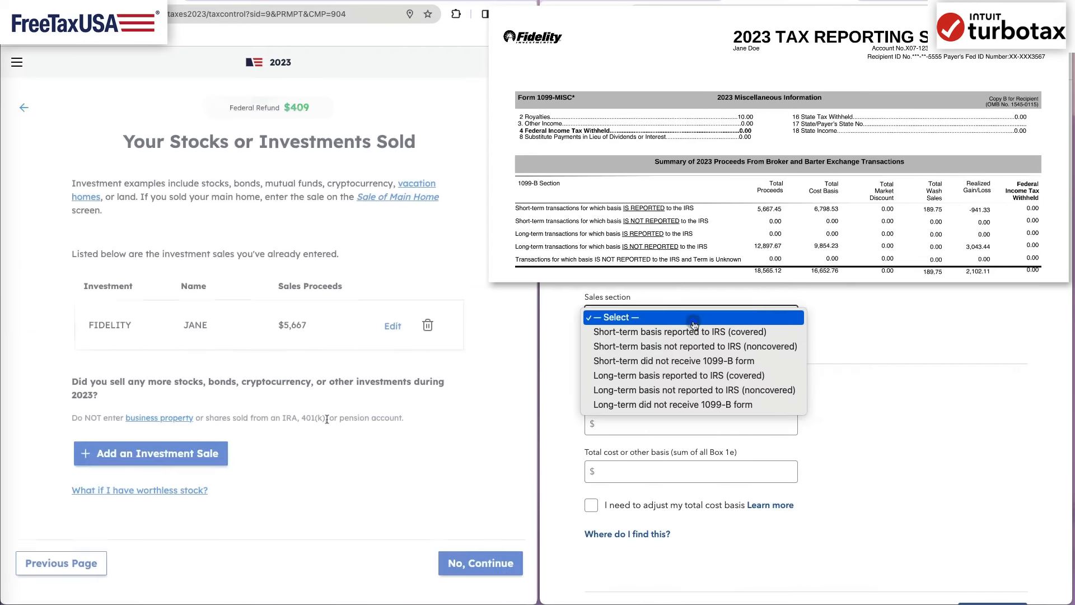
left_click(700, 390)
left_click(149, 455)
left_click(156, 226)
left_click(691, 424)
left_click(453, 357)
left_click(327, 228)
type("12")
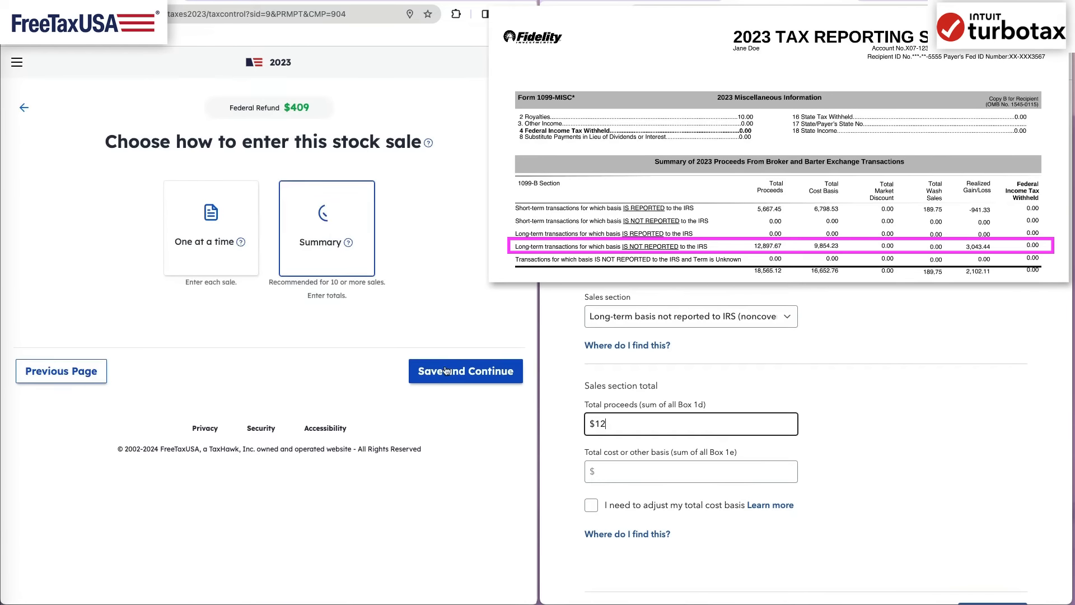
type(",897.67")
- Enter Fidelity's long-term sales on FreeTaxUSA with proceeds 12897.67 and cost basis 9854.23, and set TurboTax's total cost to 9,854.23
left_click(372, 223)
type("Fidelity")
left_click(330, 335)
left_click(695, 480)
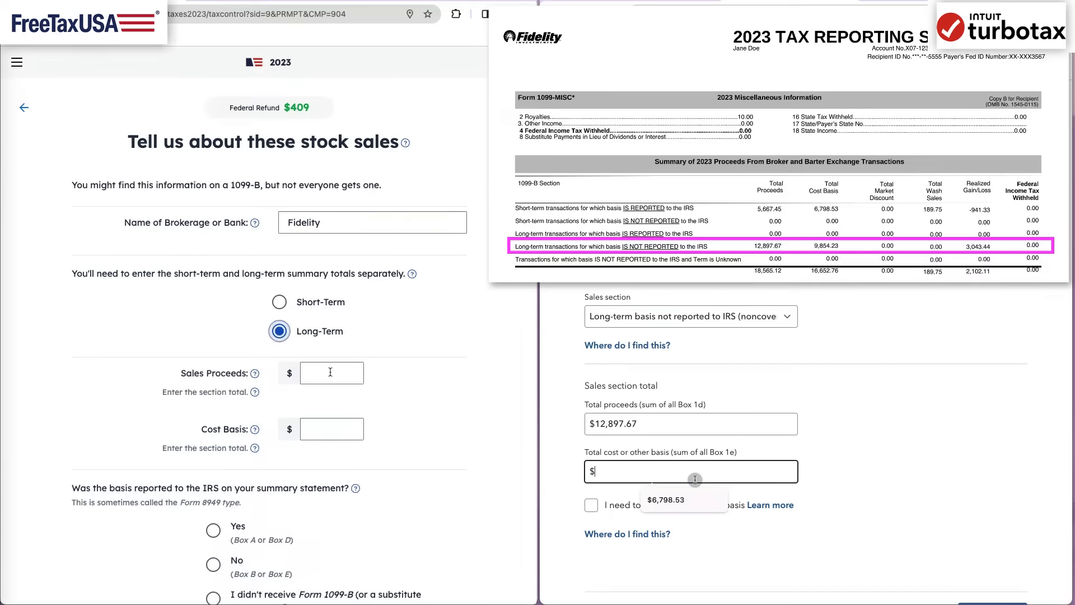
left_click(330, 372)
type("12897.679854.23")
key("Tab")
type("9854")
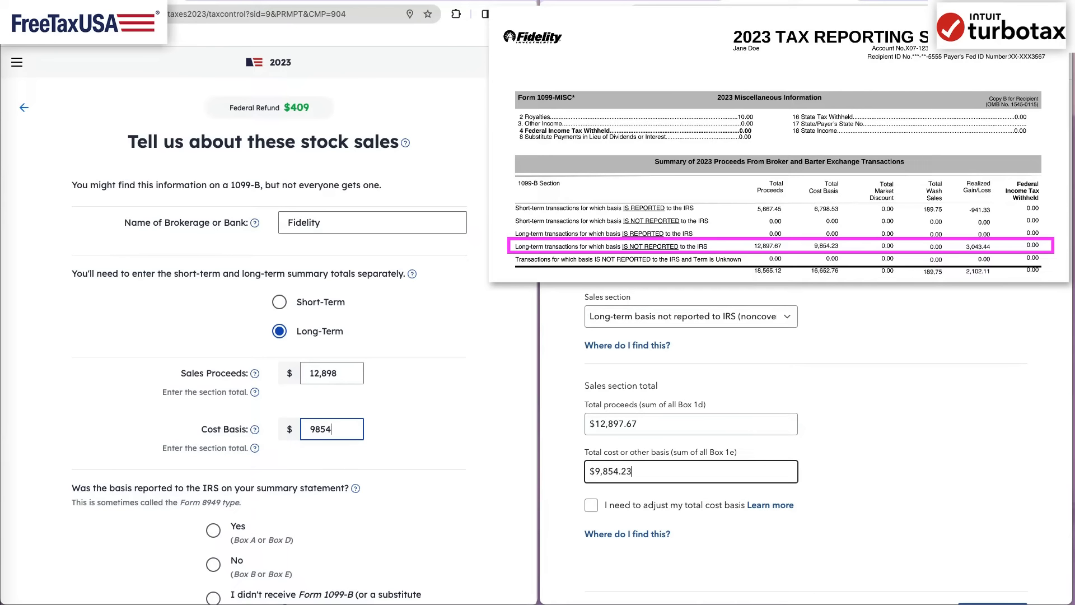
type(".23")
- Submit TurboTax's long-term totals, and save FreeTaxUSA's long-term sales with basis not reported to the IRS and no adjustments
scroll(430, 498, "down", 5)
scroll(902, 542, "down", 1)
left_click(979, 579)
left_click(218, 302)
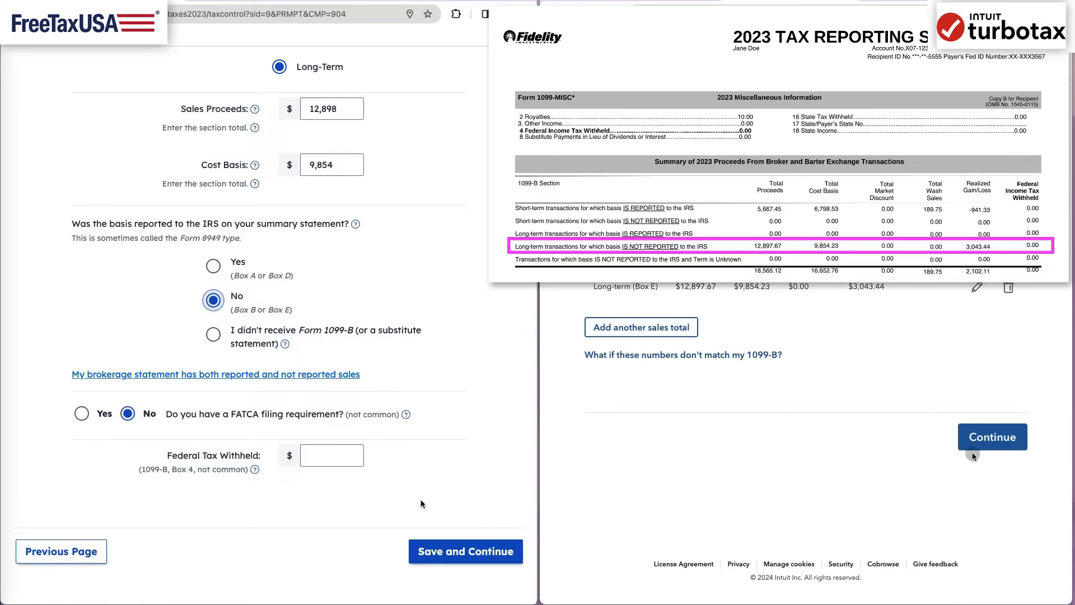
left_click(448, 550)
left_click(439, 297)
- Finish the sales review in both programs and skip uploading the 1099-B PDF in TurboTax
left_click(988, 437)
left_click(446, 280)
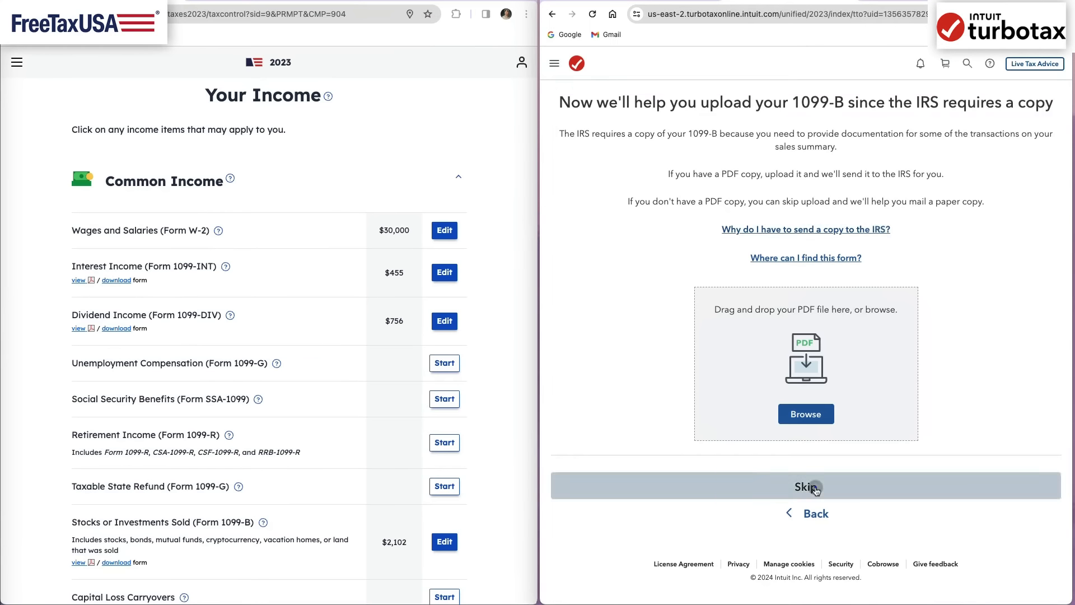
left_click(809, 507)
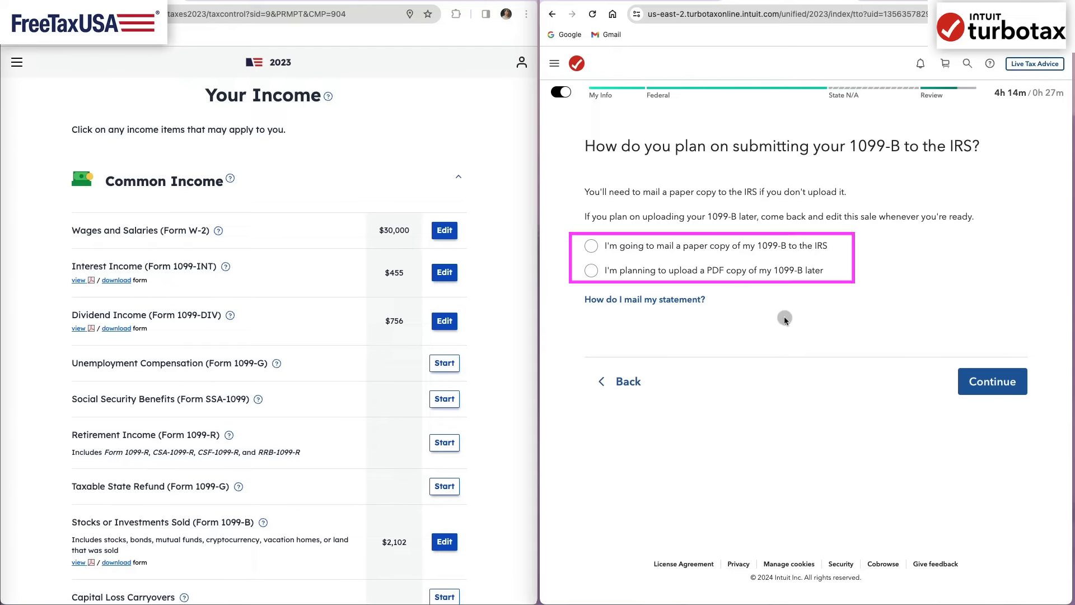
- Choose in TurboTax to upload a PDF copy of the 1099-B later, and clear the flagged review of the Fidelity Investments 1099-B
left_click(773, 272)
left_click(988, 386)
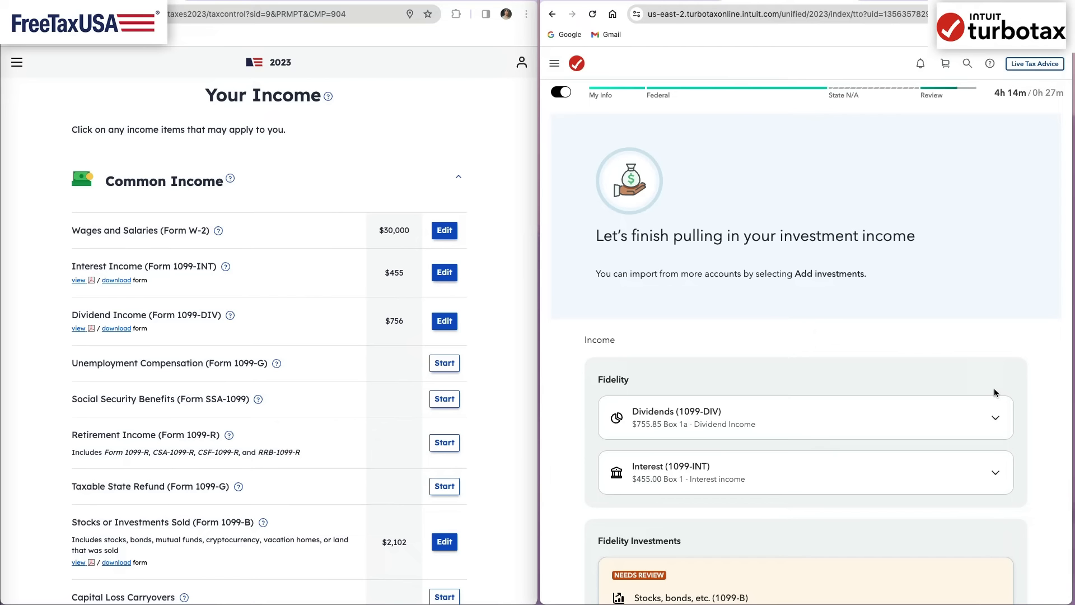
scroll(1027, 481, "down", 2)
left_click(646, 519)
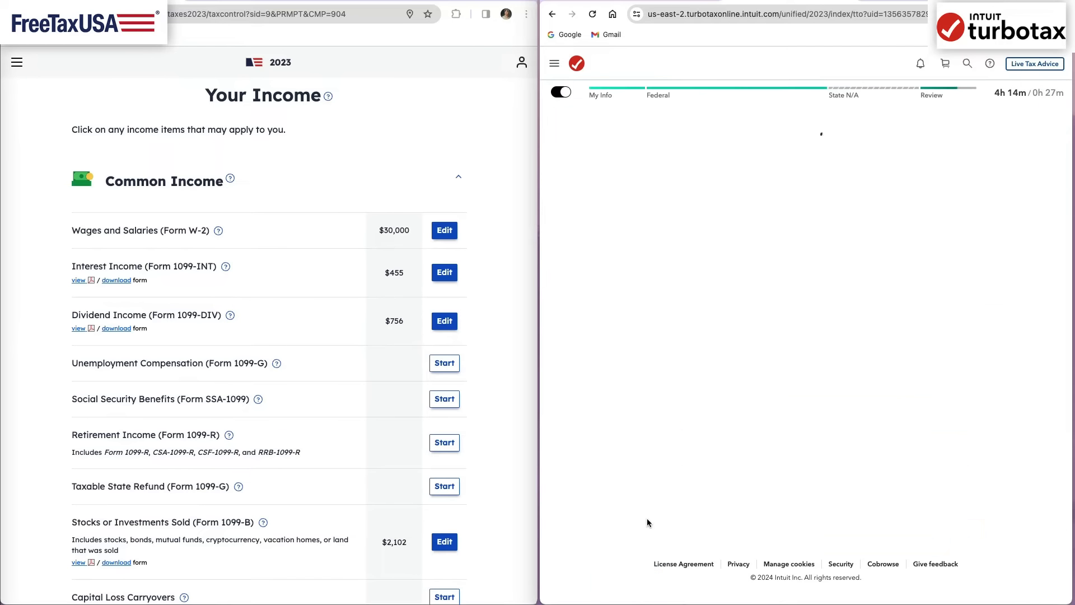
scroll(1025, 549, "down", 3)
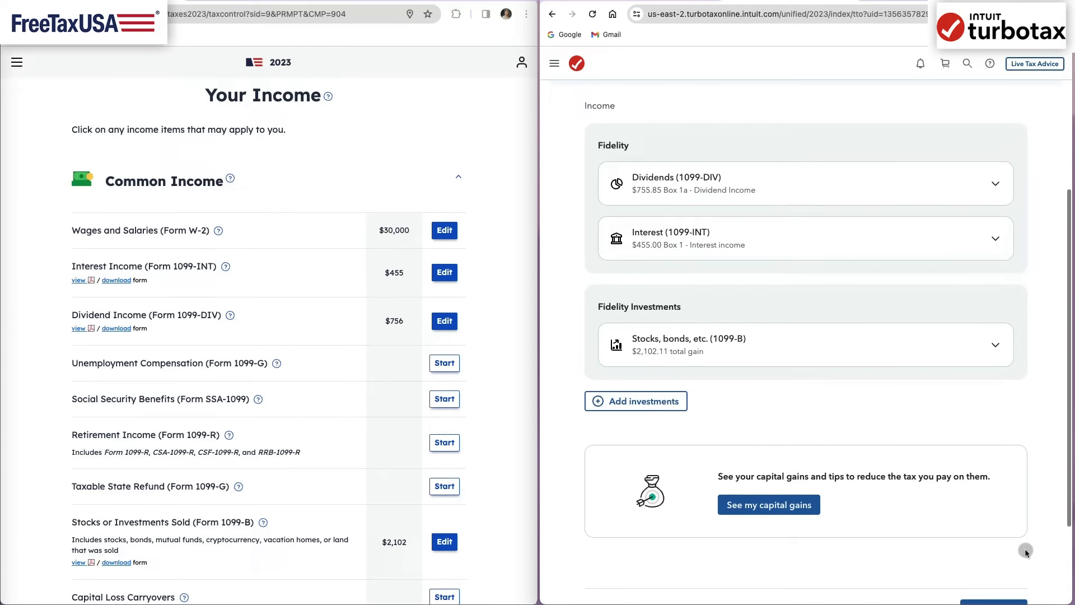
- View TurboTax's capital gains so far, including how the gain affects the return and the tips, and return to the income topics
left_click(768, 504)
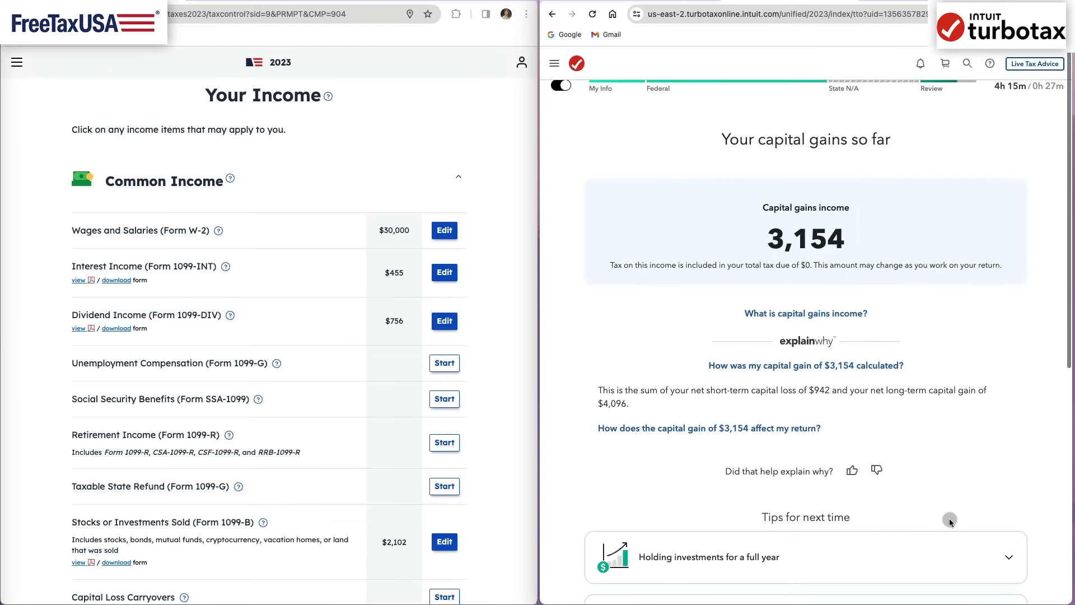
scroll(872, 363, "down", 1)
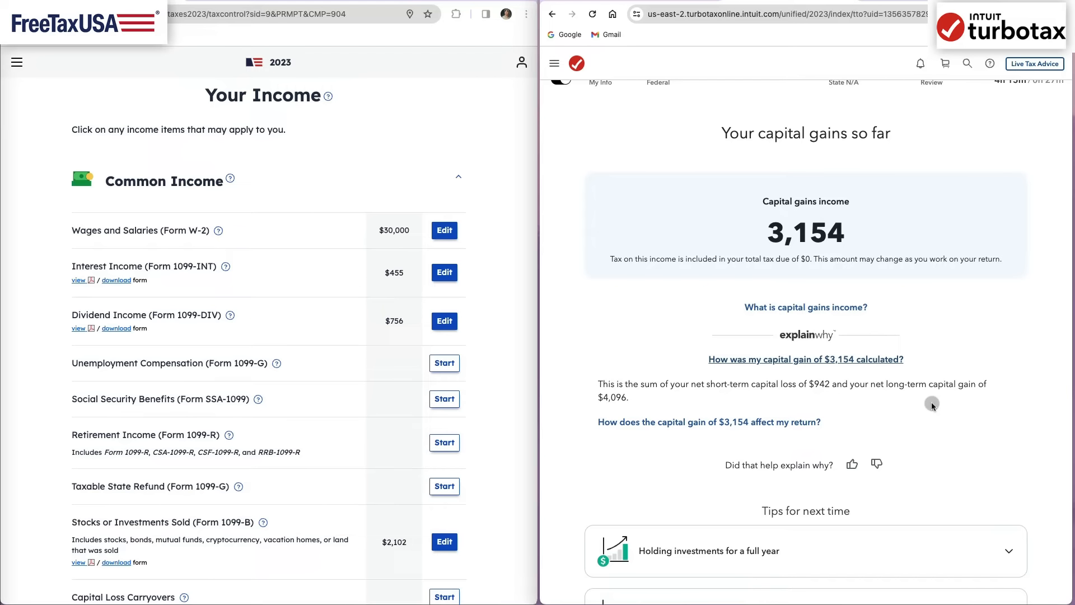
left_click(806, 422)
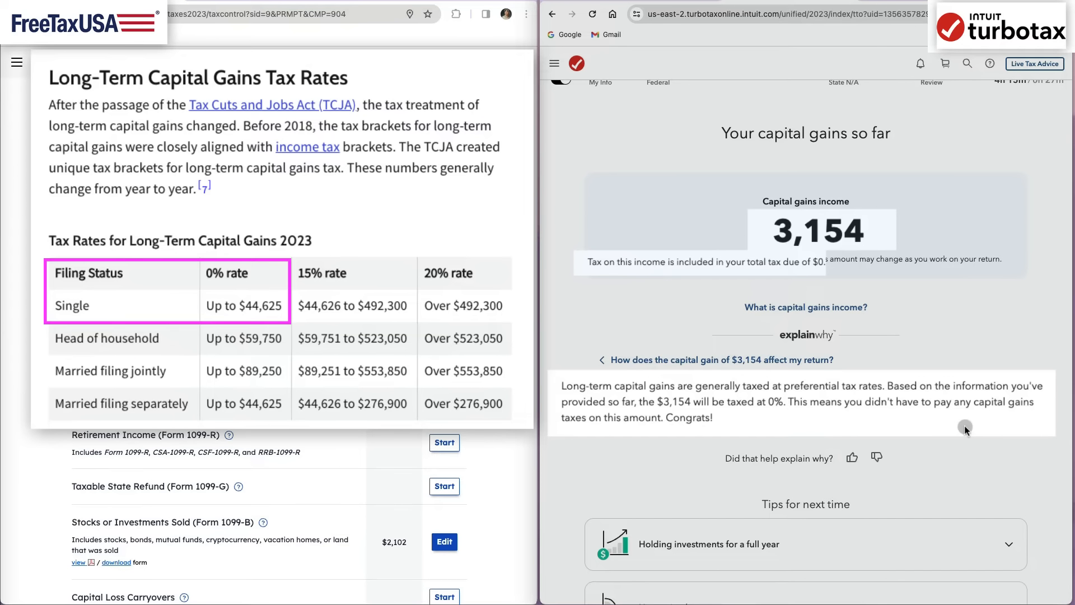
scroll(988, 456, "down", 5)
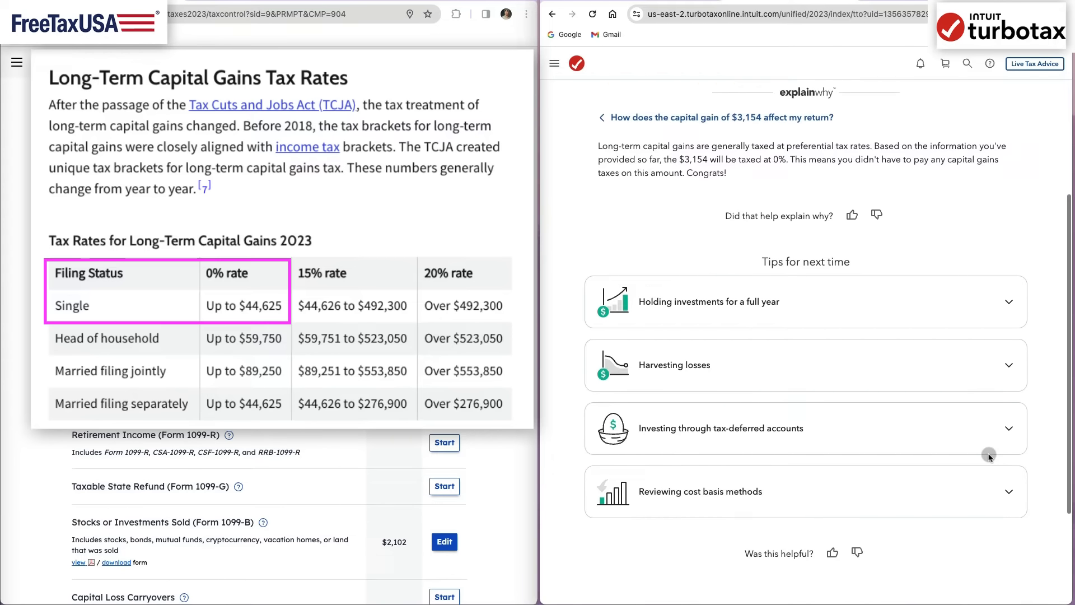
scroll(989, 456, "down", 2)
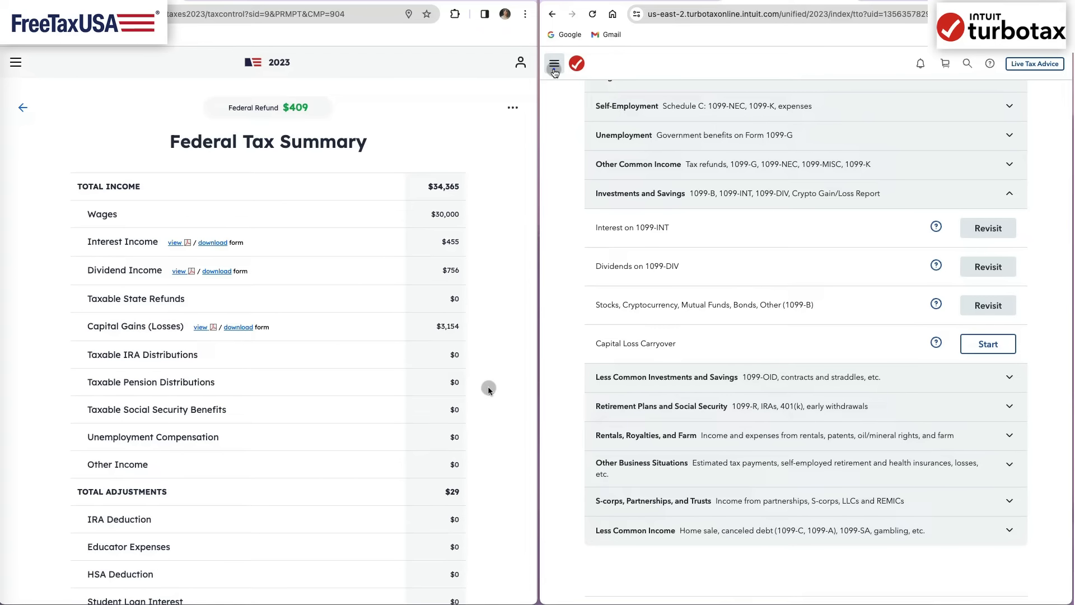
- Open TurboTax's Tax Summary from the Tools Center to review the federal income, deduction, tax and refund figures
left_click(554, 69)
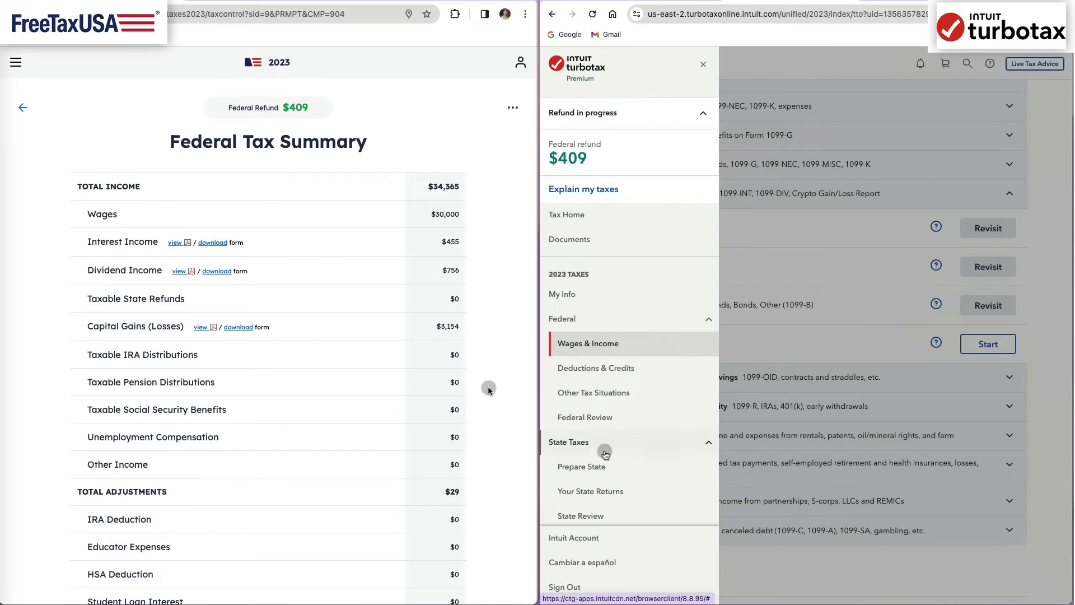
scroll(582, 442, "down", 2)
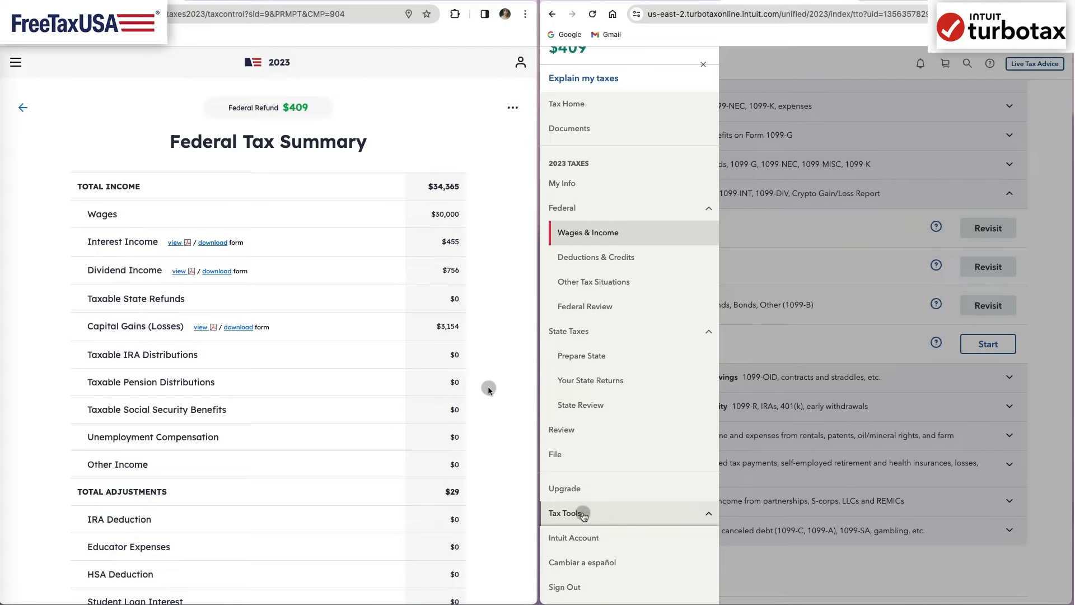
left_click(667, 514)
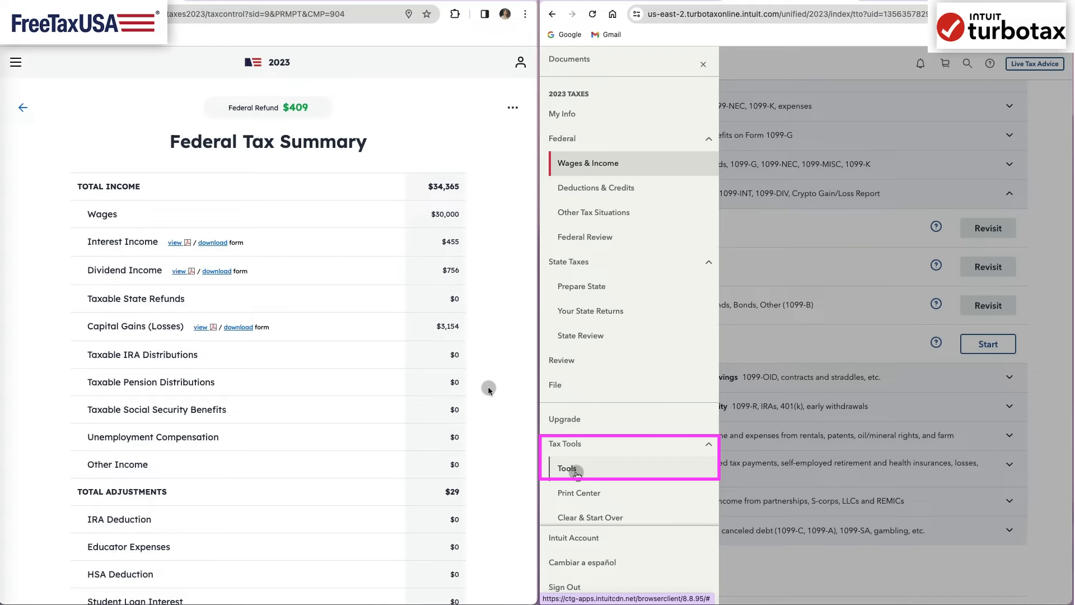
left_click(576, 473)
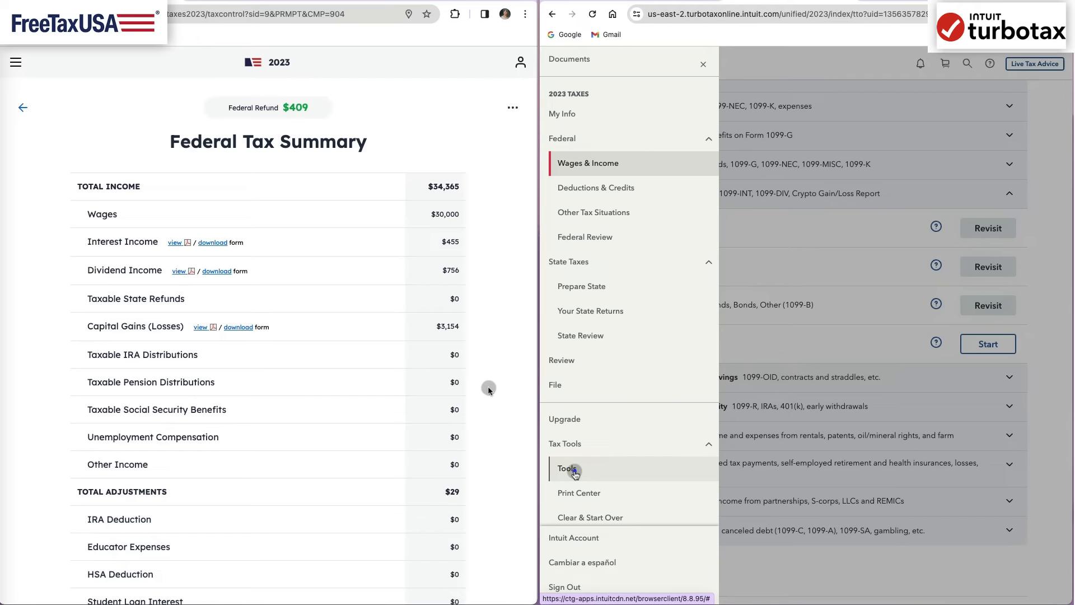
left_click(720, 270)
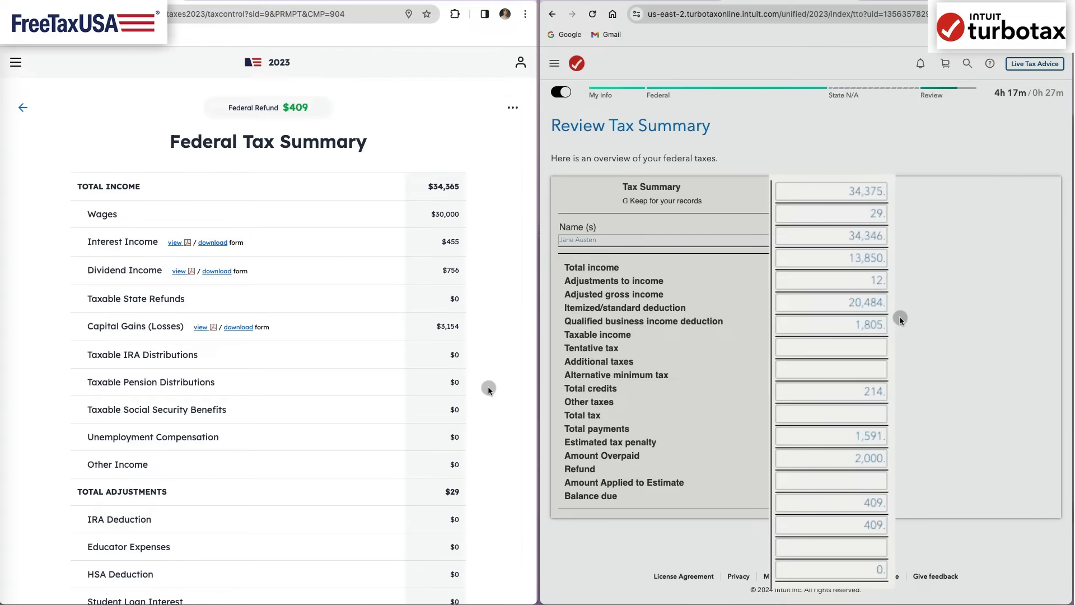
scroll(900, 319, "down", 1)
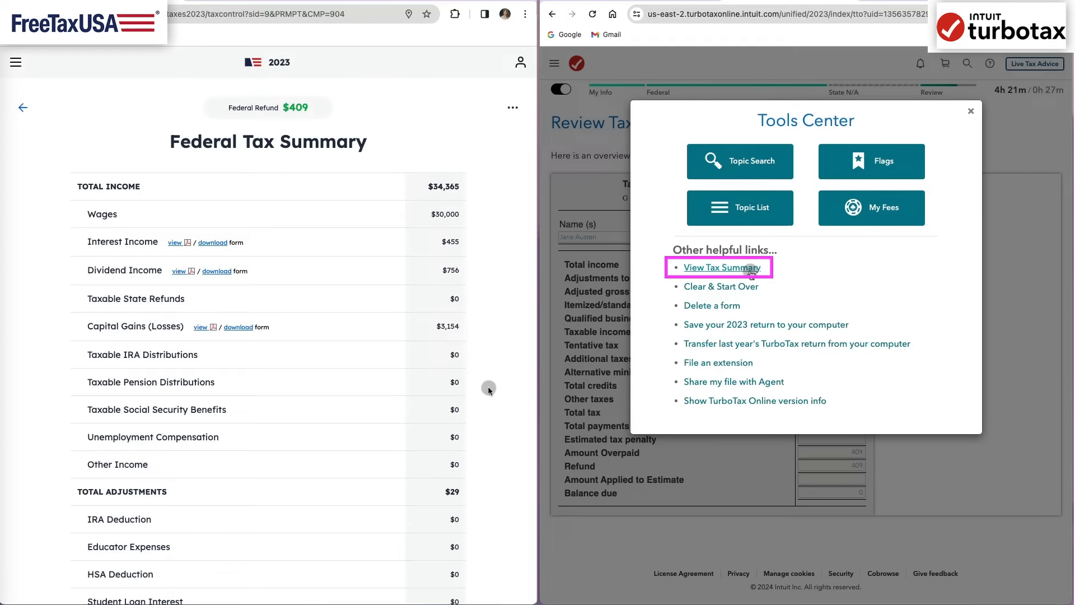
left_click(749, 269)
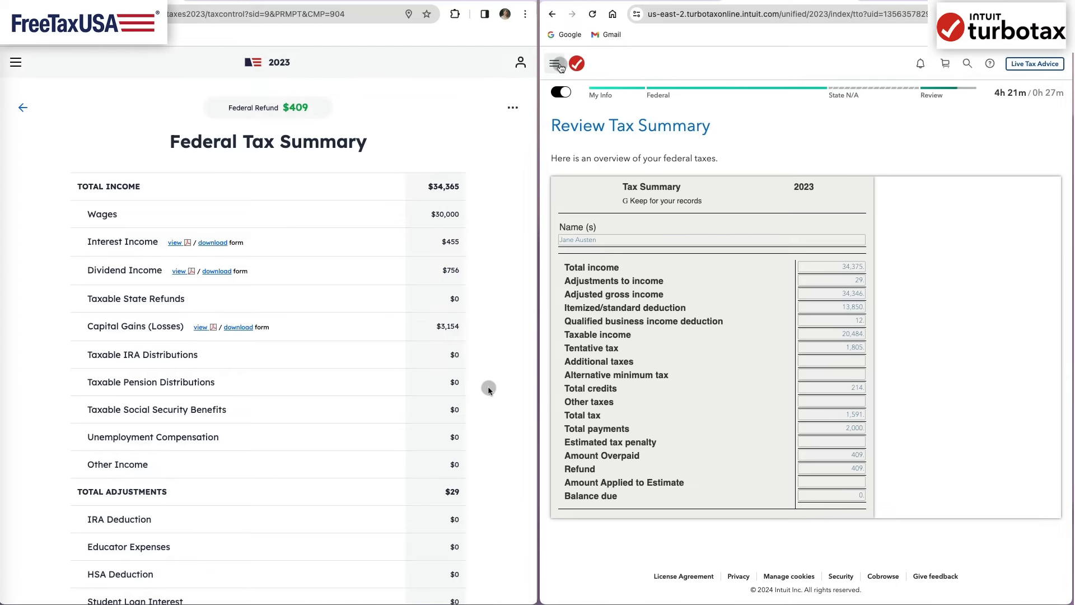
- Preview the 1040 in TurboTax and examine the filing details, income lines, deductions and Tax Smart Worksheet
left_click(554, 63)
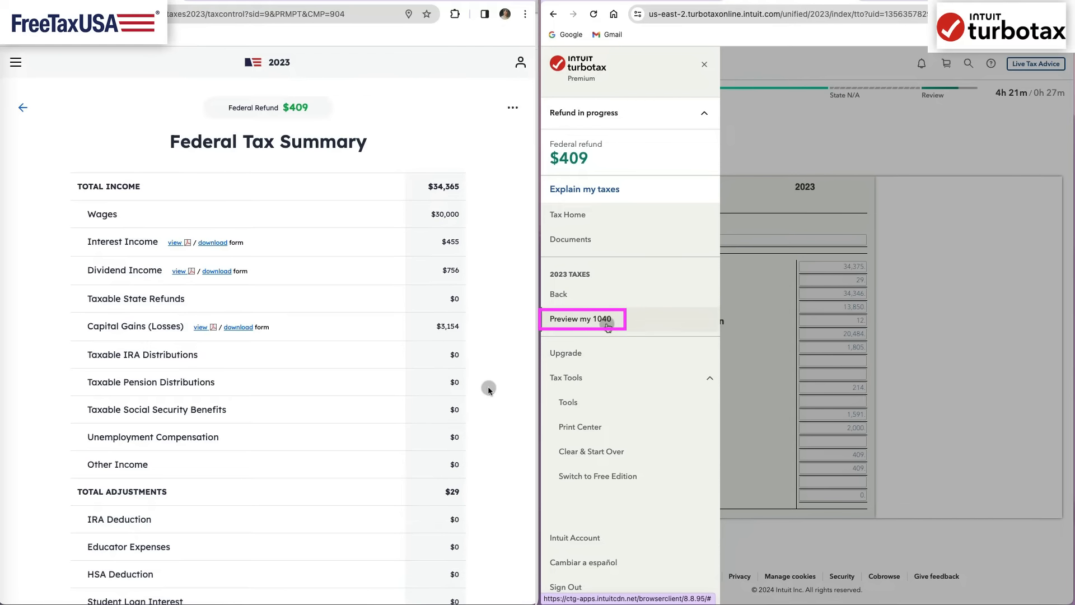
left_click(608, 322)
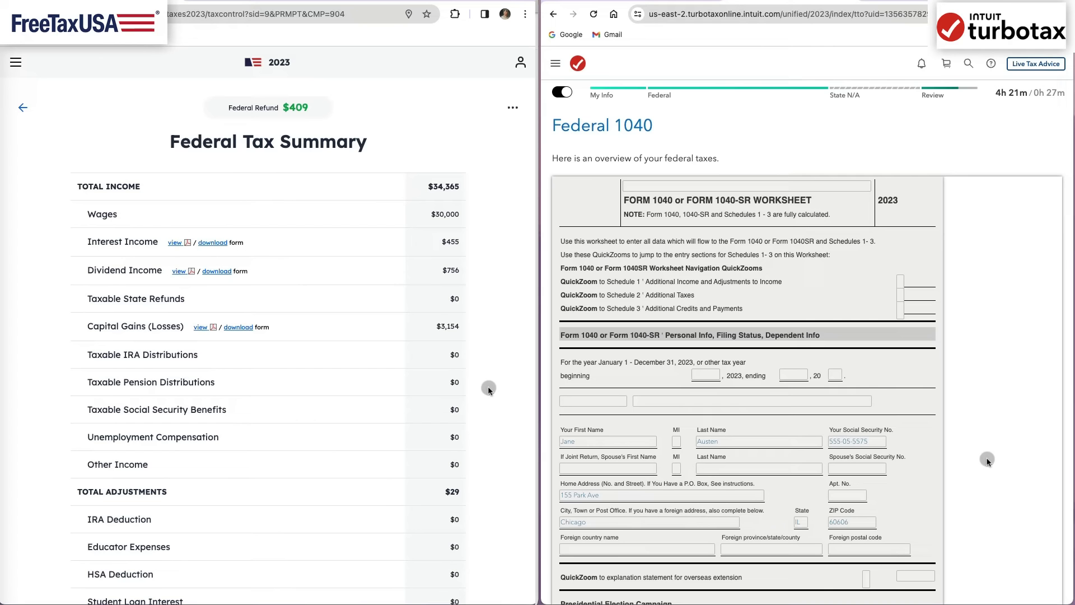
scroll(988, 460, "down", 7)
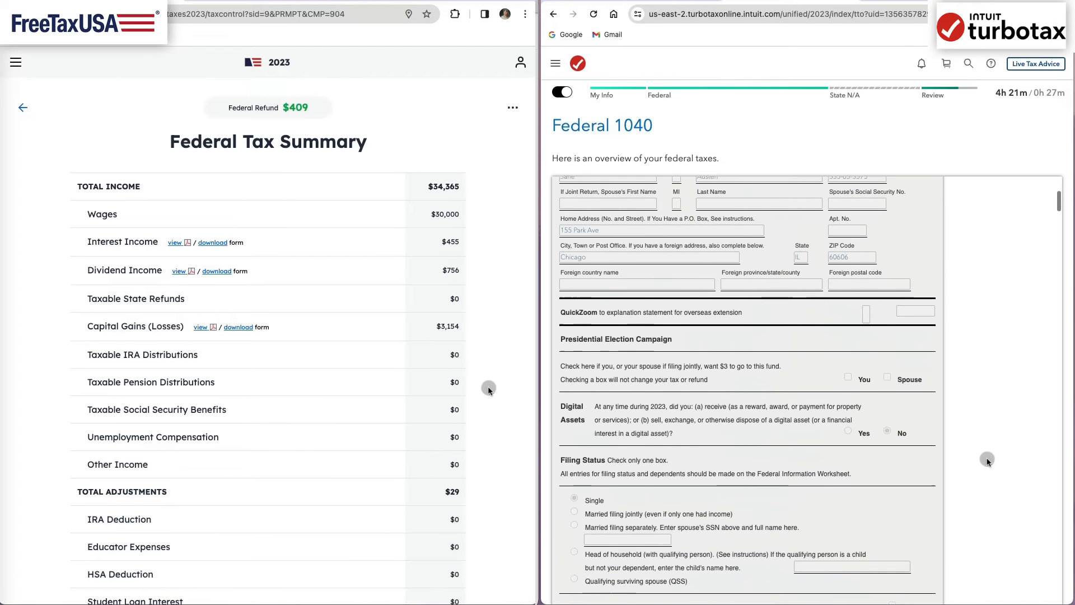
scroll(987, 461, "down", 8)
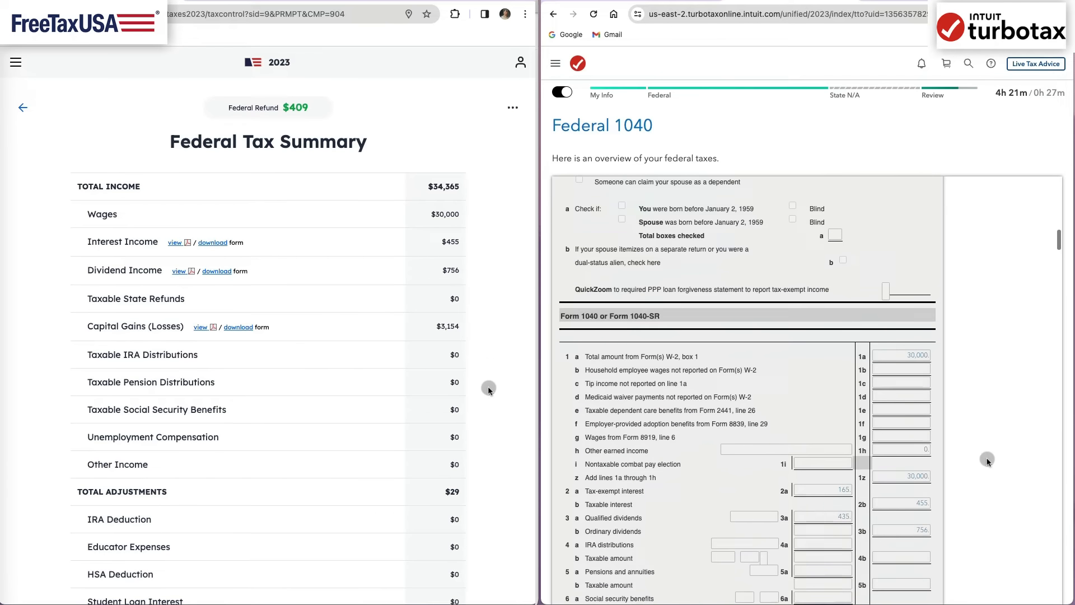
scroll(987, 460, "down", 1)
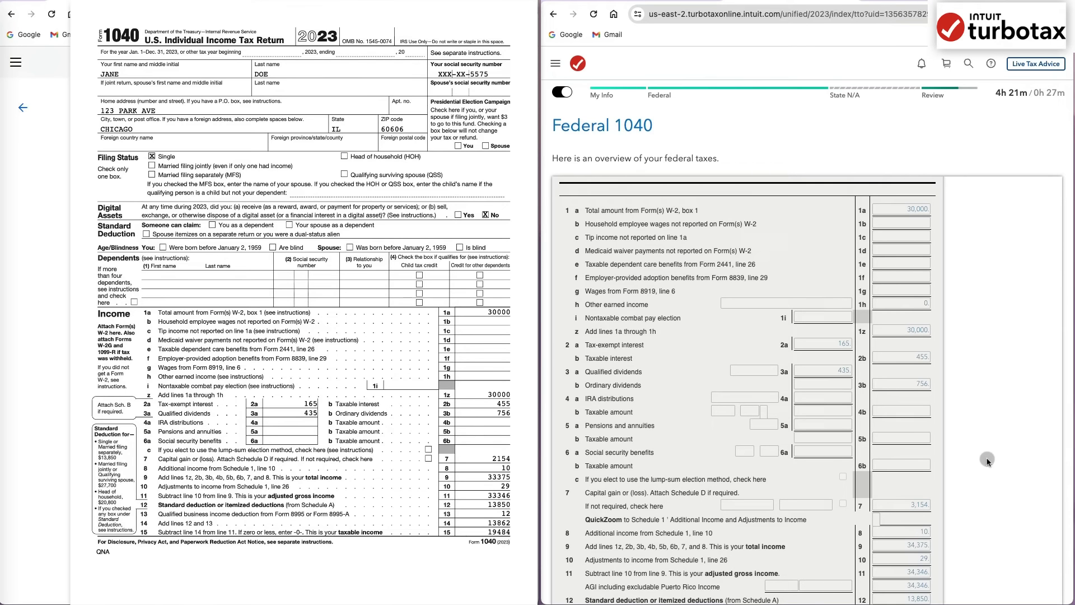
scroll(987, 460, "down", 1)
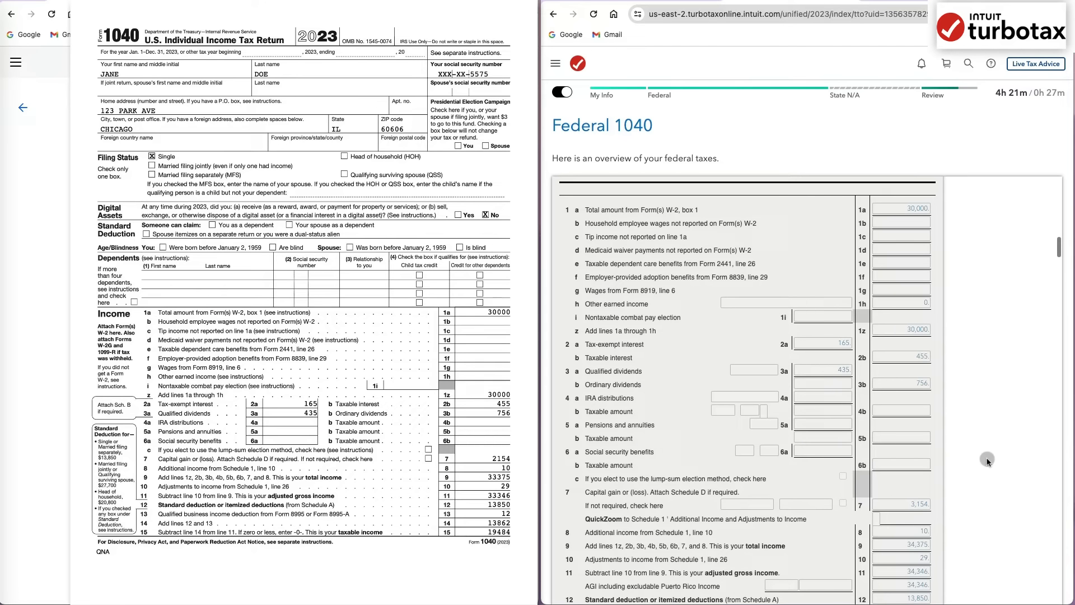
scroll(987, 460, "down", 10)
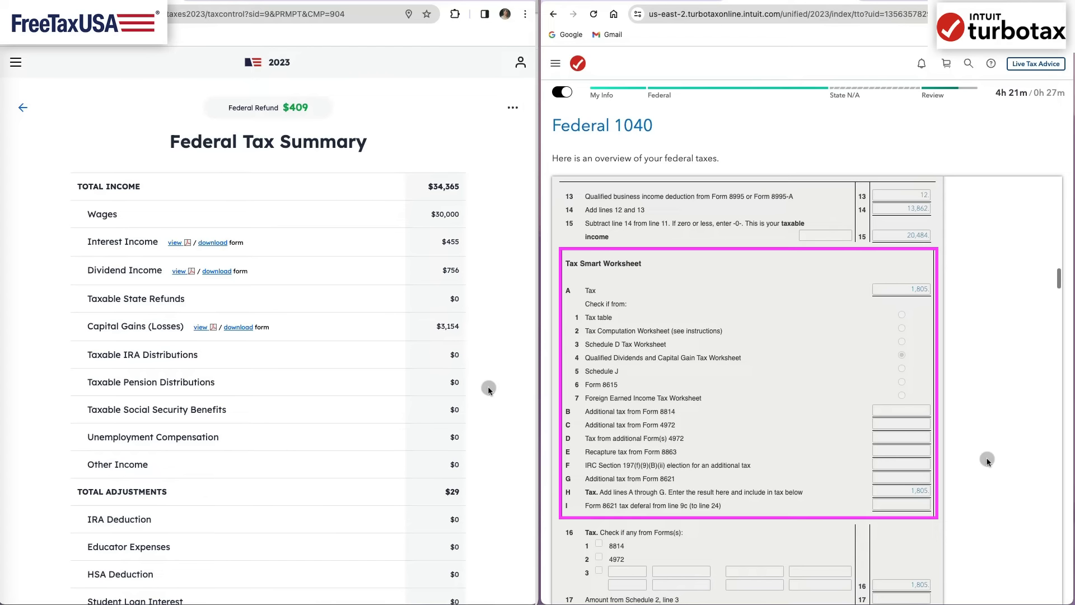
- Examine the 1040 preview's tax and payment lines, Schedule 1 income and adjustments, and Schedule 3 nonrefundable credits
scroll(987, 460, "down", 15)
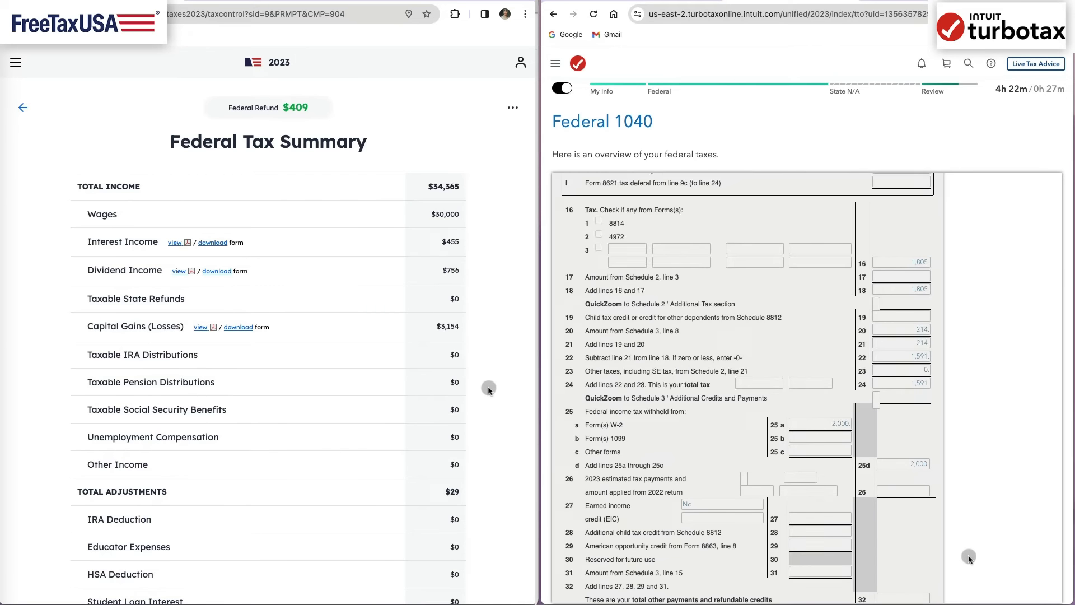
scroll(968, 558, "down", 5)
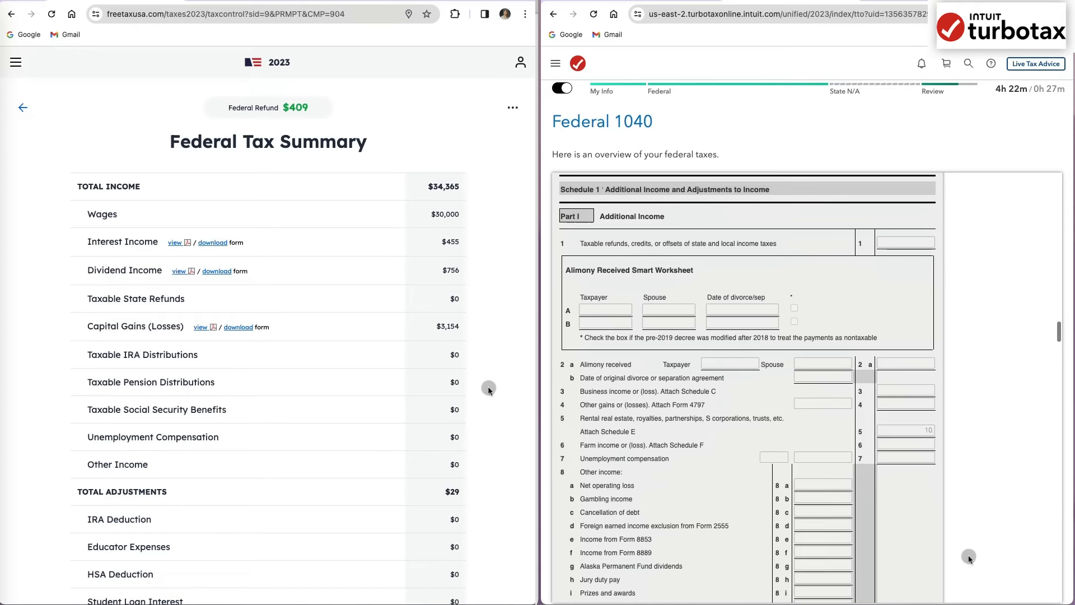
scroll(968, 558, "down", 3)
scroll(969, 558, "down", 10)
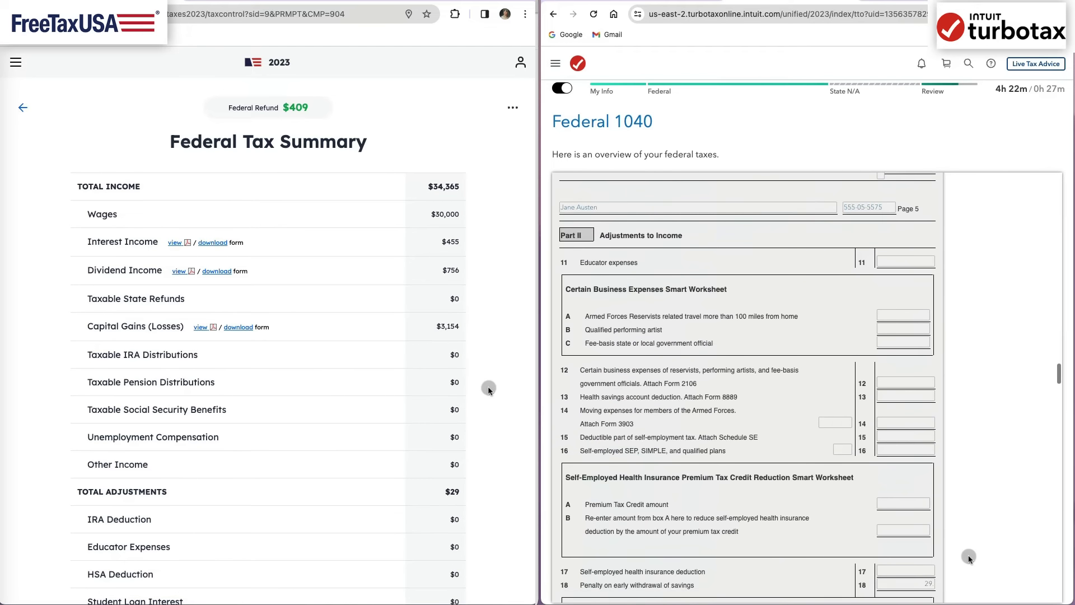
scroll(968, 558, "down", 15)
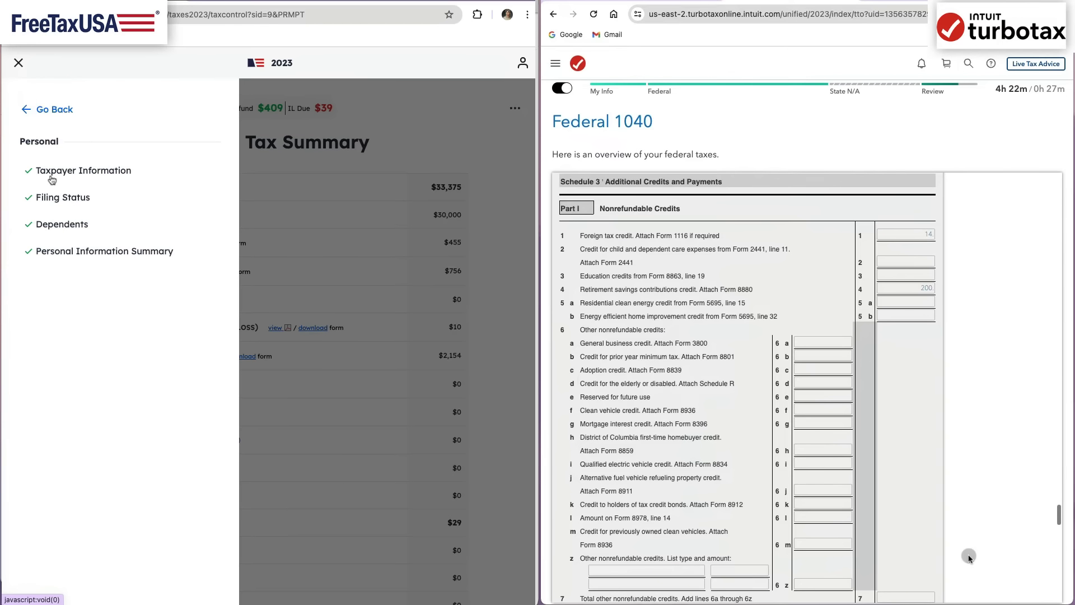
- Check the Personal Information Summary on FreeTaxUSA and open the Federal Tax Summary
left_click(52, 259)
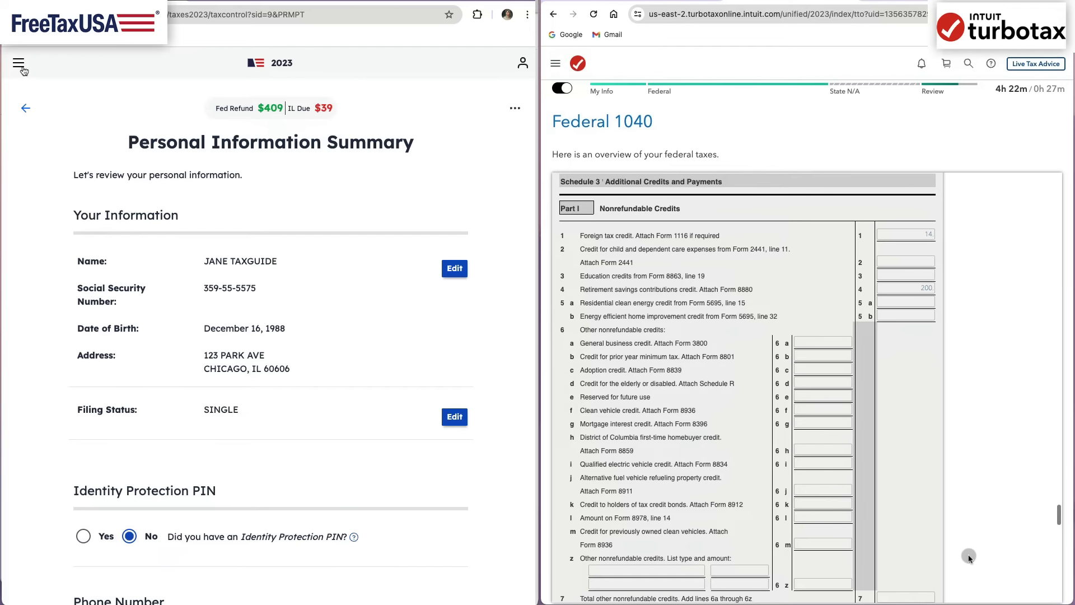
left_click(19, 66)
left_click(59, 276)
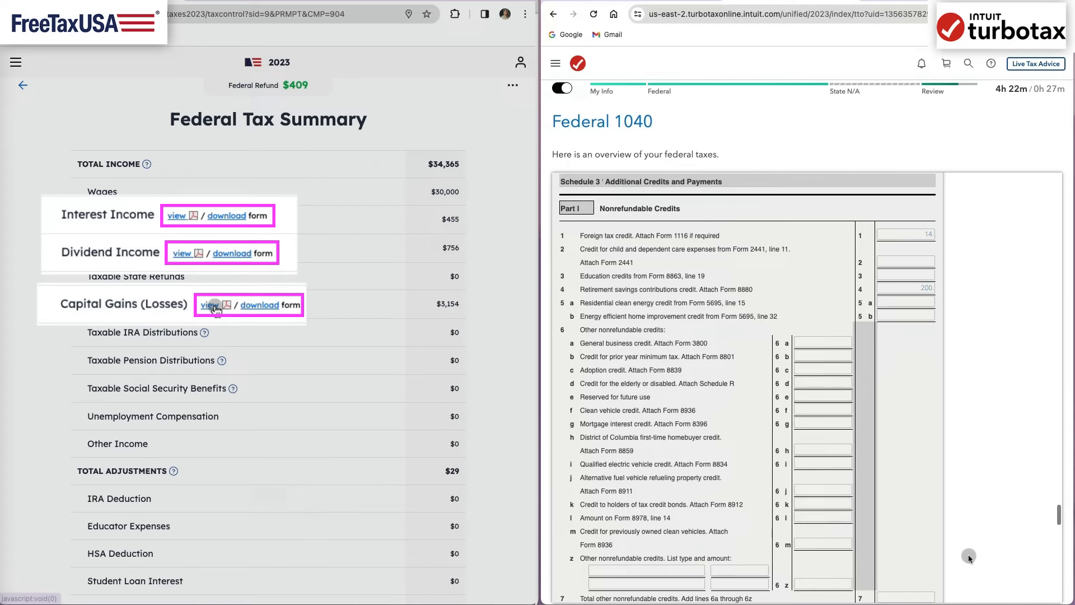
- View FreeTaxUSA's Schedule D form for capital gains in an enlarged PDF window and read through both pages
left_click(210, 305)
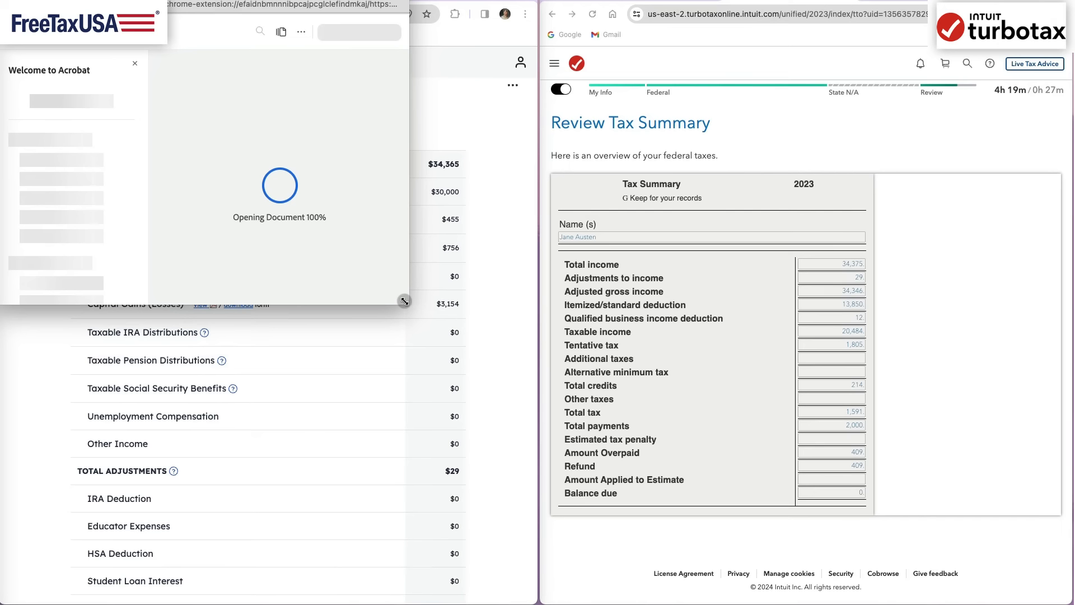
left_click_drag(408, 304, 536, 494)
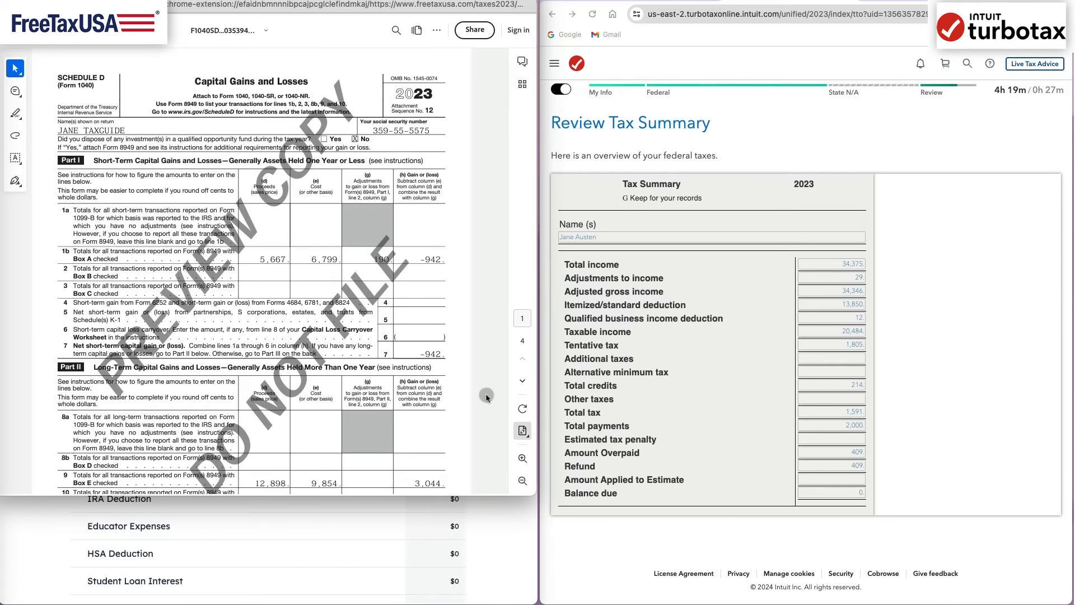
scroll(486, 393, "down", 5)
scroll(486, 393, "down", 14)
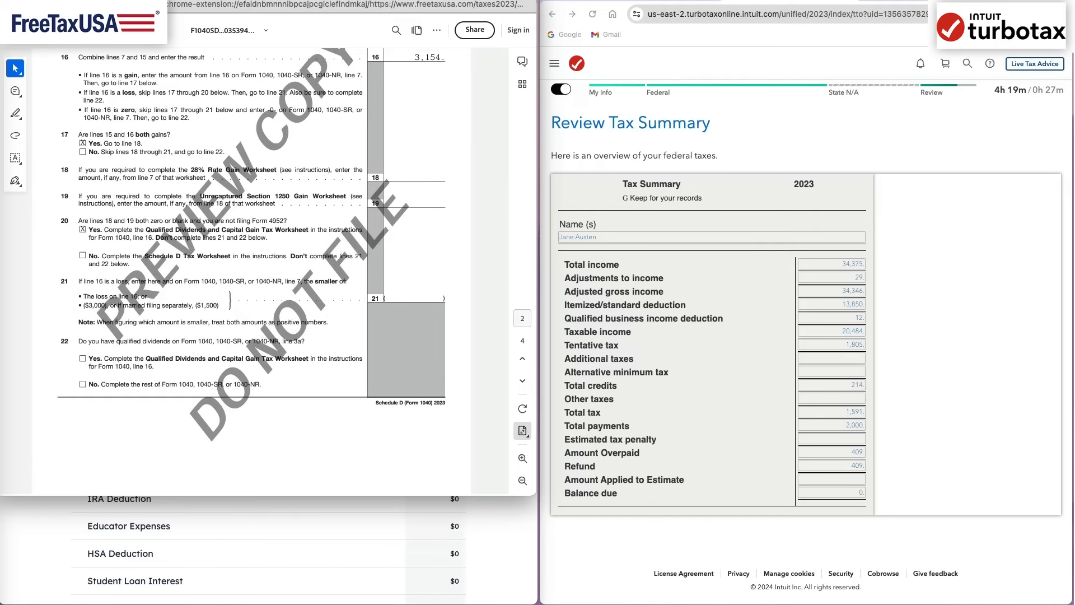
- Close the Schedule D preview, read the Schedule B form for interest and dividends, and return to the Federal Tax Summary
left_click(10, 4)
left_click(178, 222)
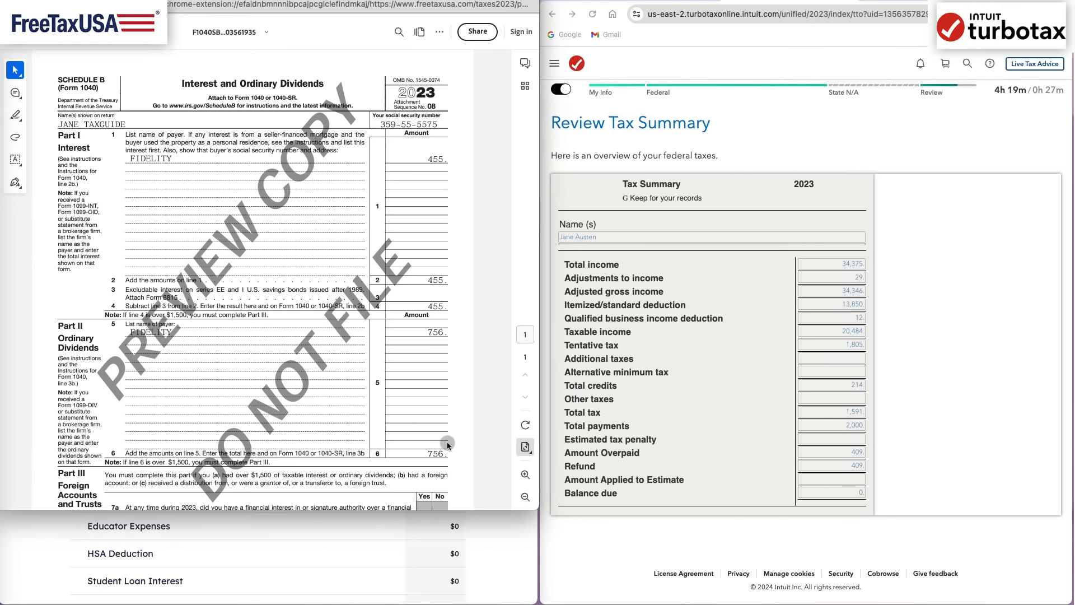
scroll(448, 444, "down", 2)
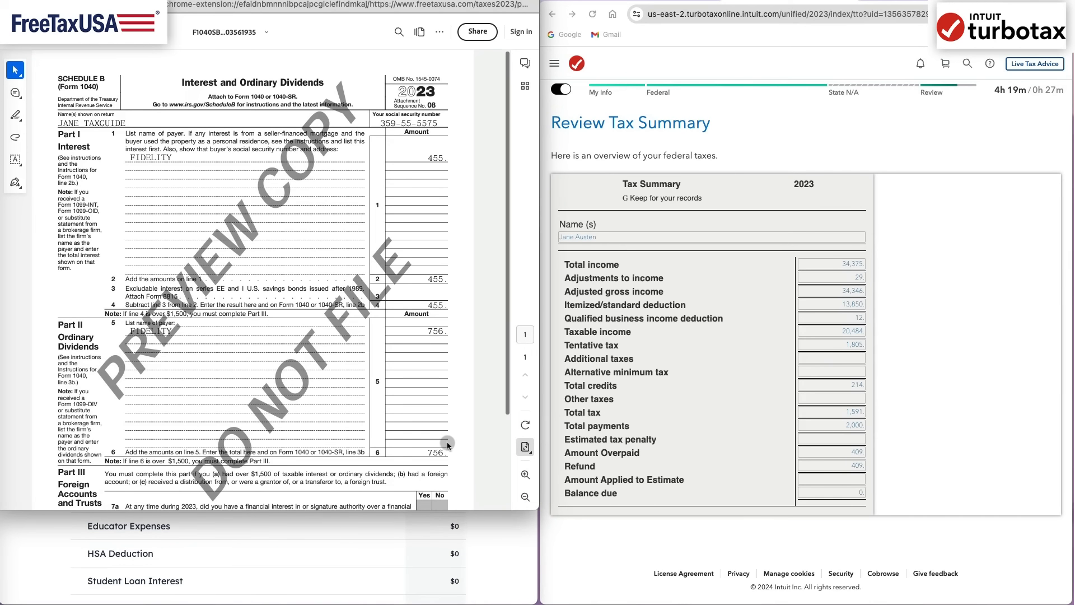
scroll(448, 444, "down", 4)
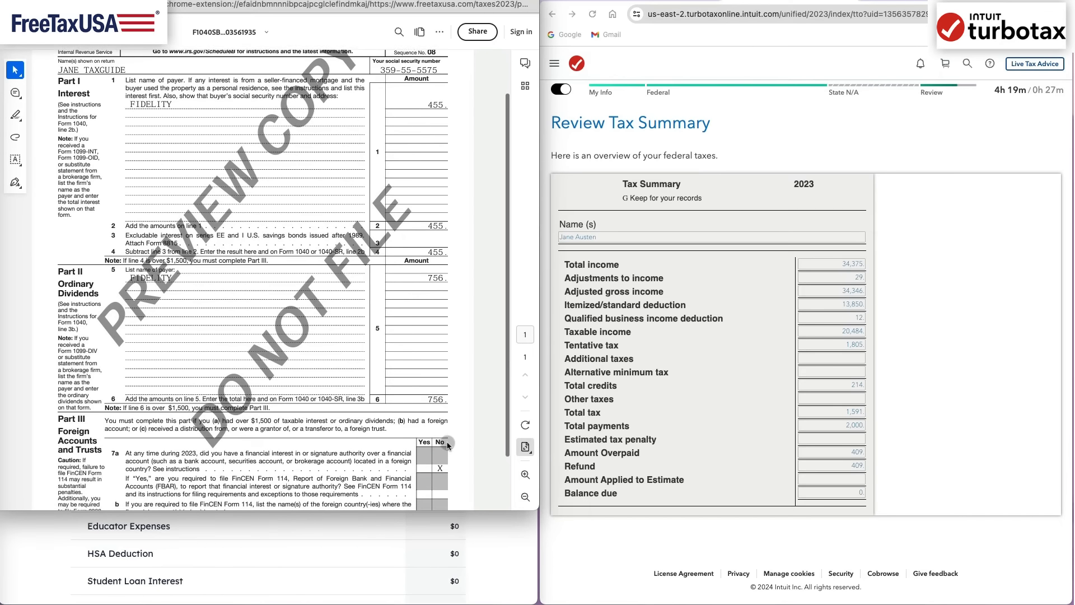
key("super+w")
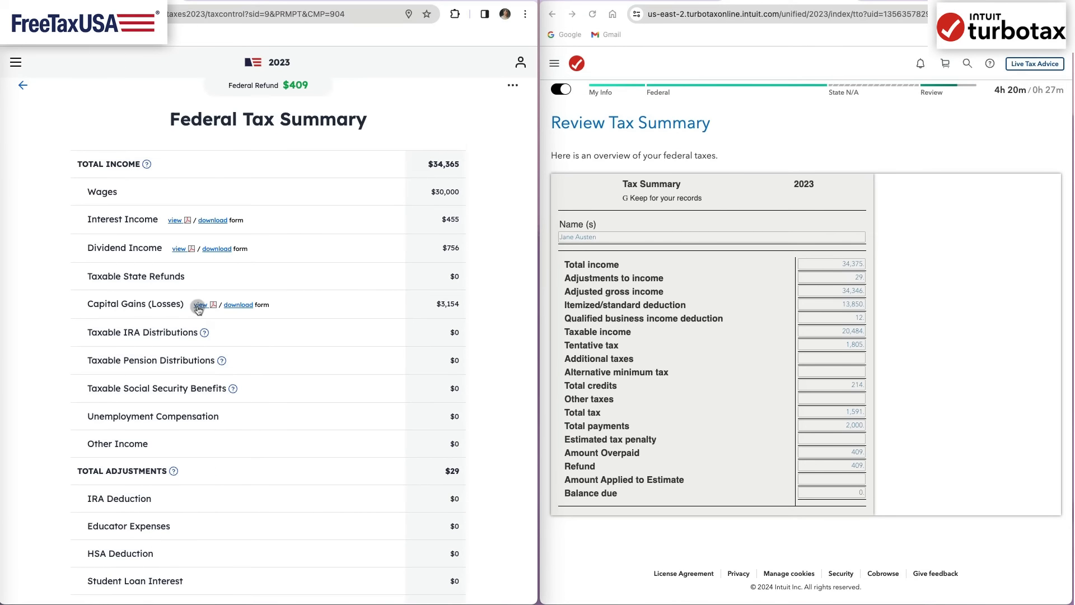
left_click(196, 307)
scroll(403, 349, "up", 10)
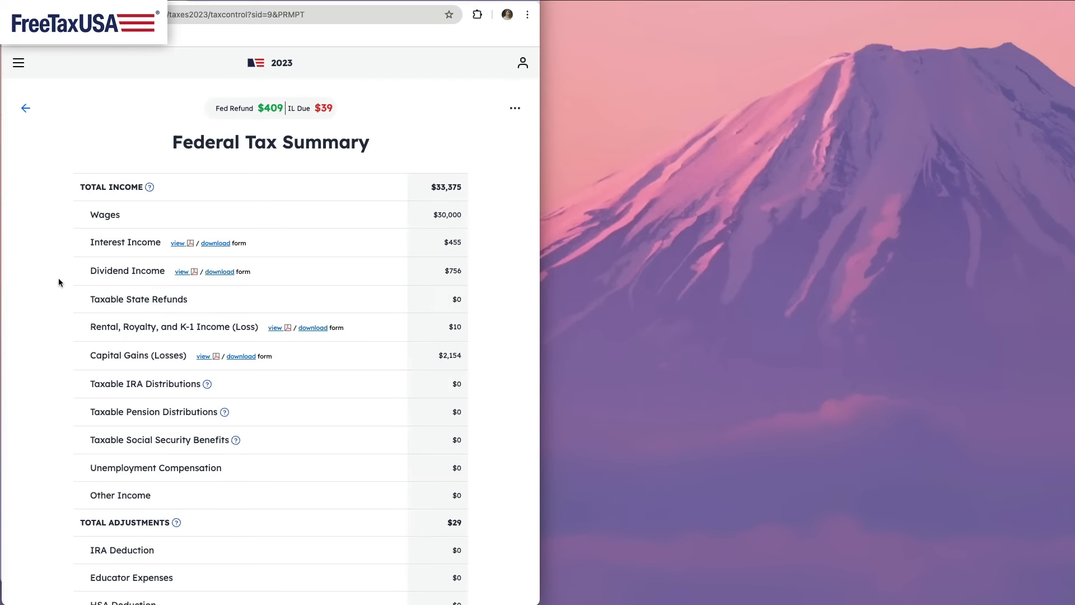
- Open the PDF preview of the full federal tax return from FreeTaxUSA's Federal Tax Summary and page through its forms
scroll(509, 438, "down", 15)
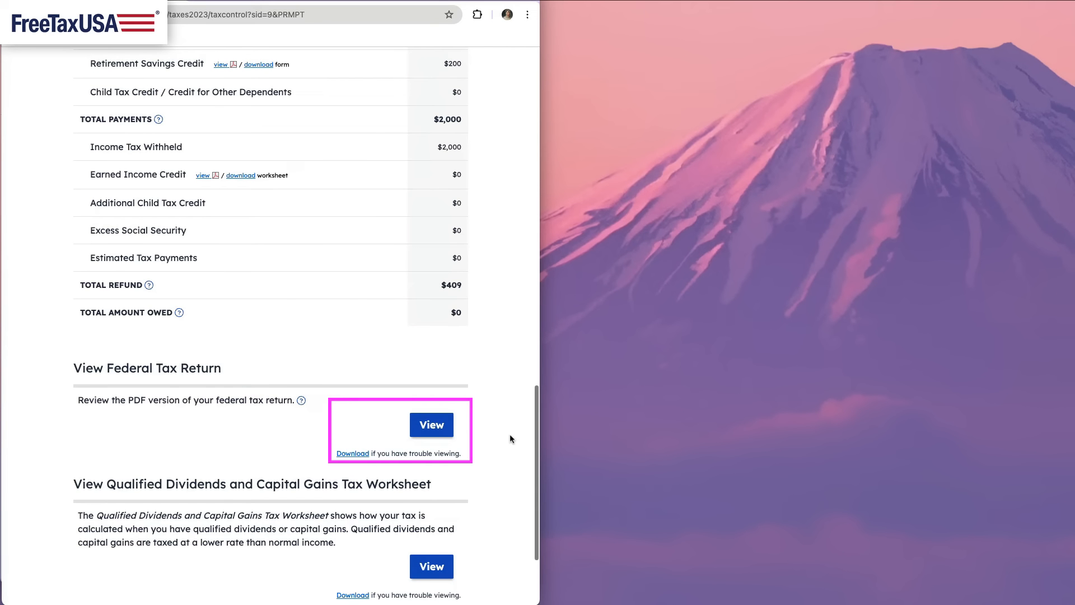
scroll(510, 438, "down", 1)
left_click(422, 414)
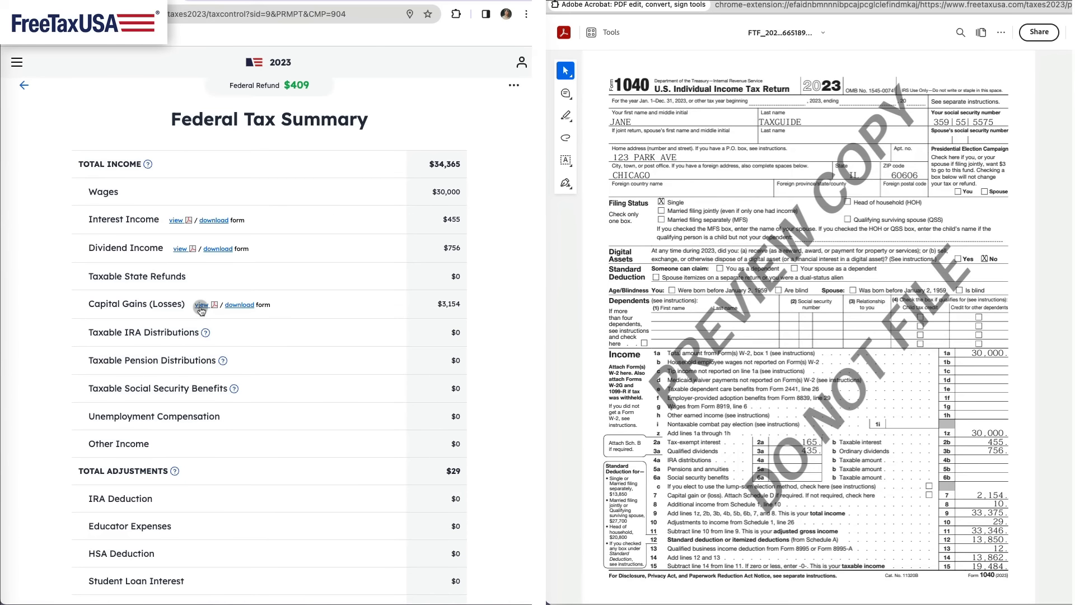
key("Page_Down")
key("Page_Down")
key("Page_Down")
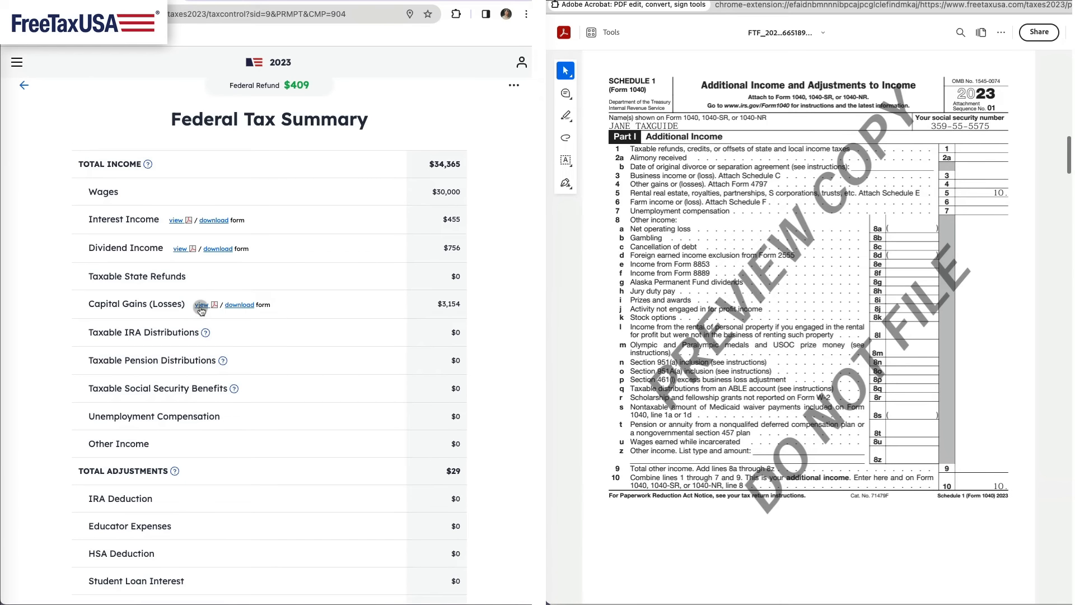
key("Page_Down")
key("Page_Down")
key("Page_Down")
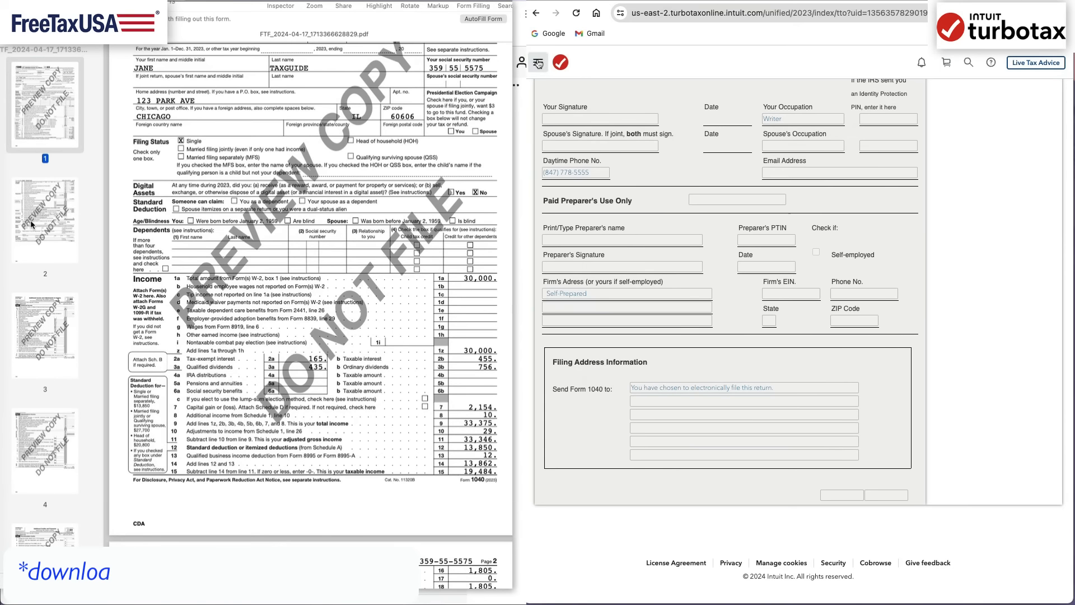
- Go to TurboTax's Print Center and choose to print, save or preview this year's return
left_click(536, 63)
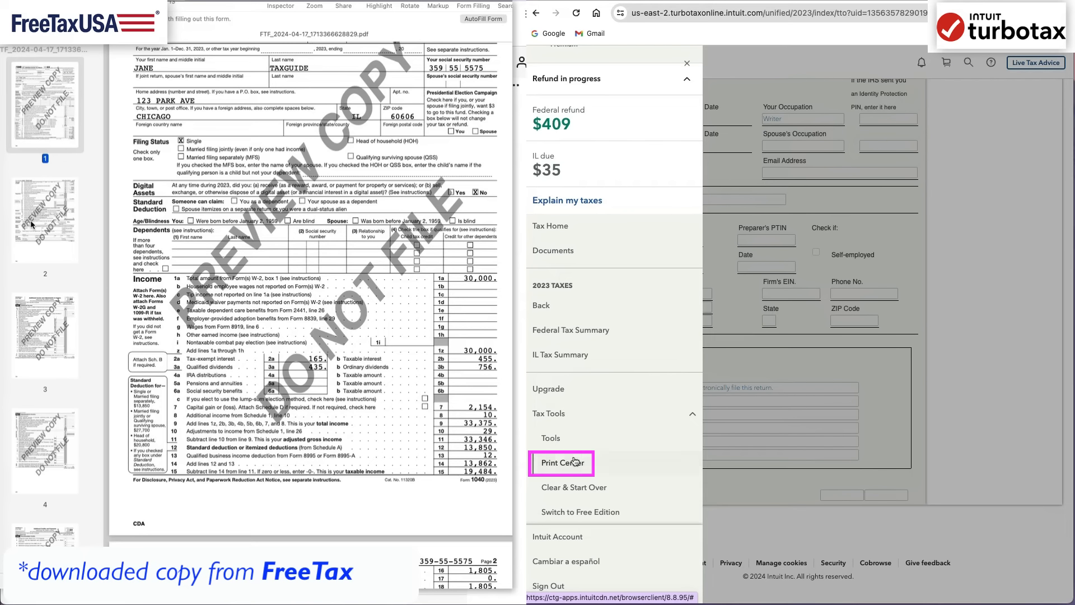
left_click(574, 462)
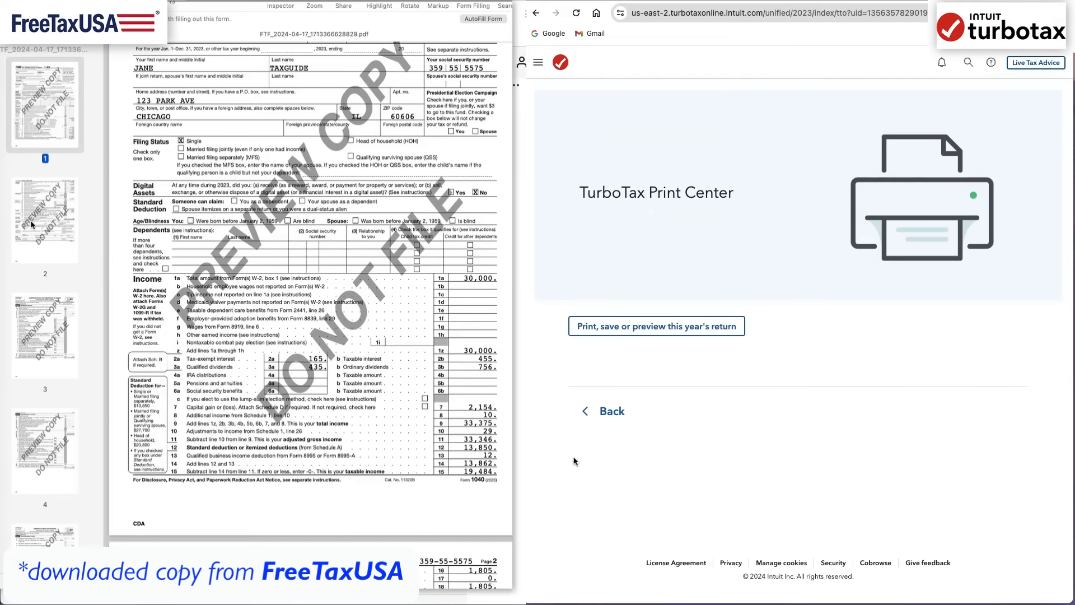
left_click(642, 330)
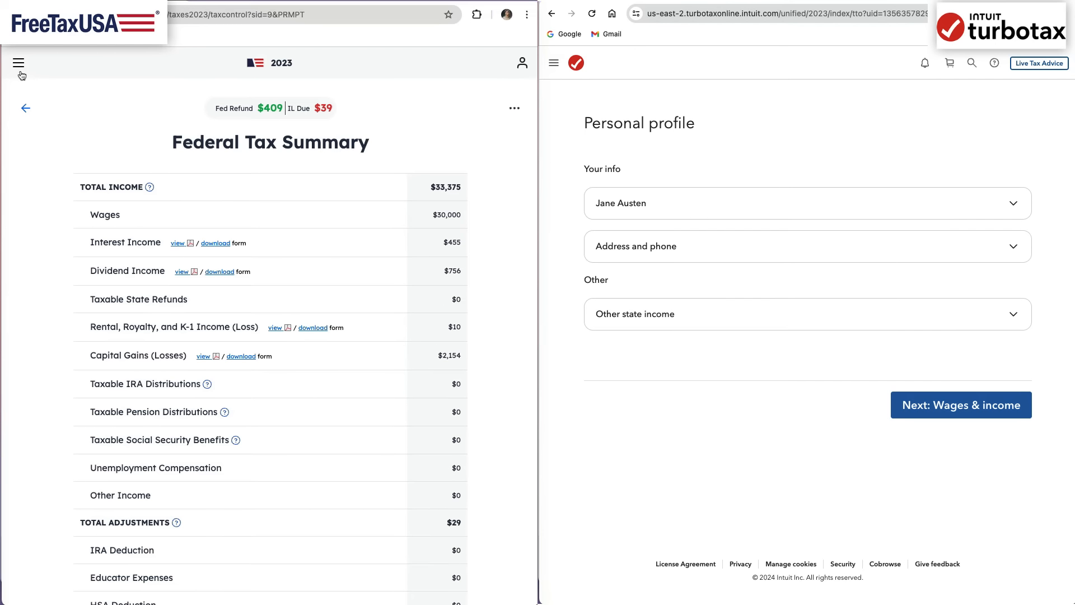
- Open the Order Products step within the Final Steps of FreeTaxUSA
left_click(20, 72)
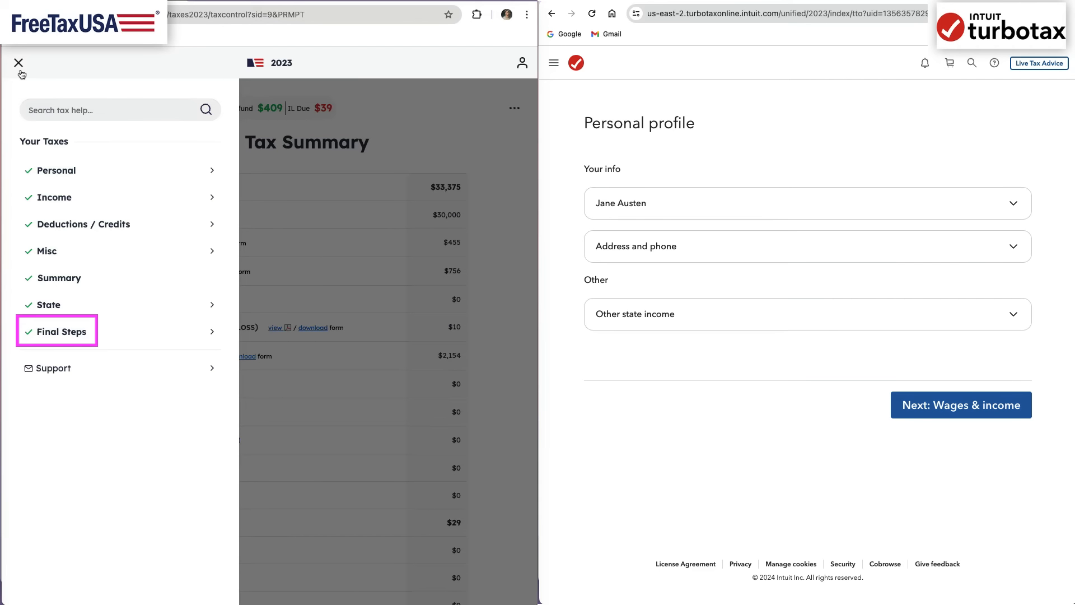
left_click(79, 334)
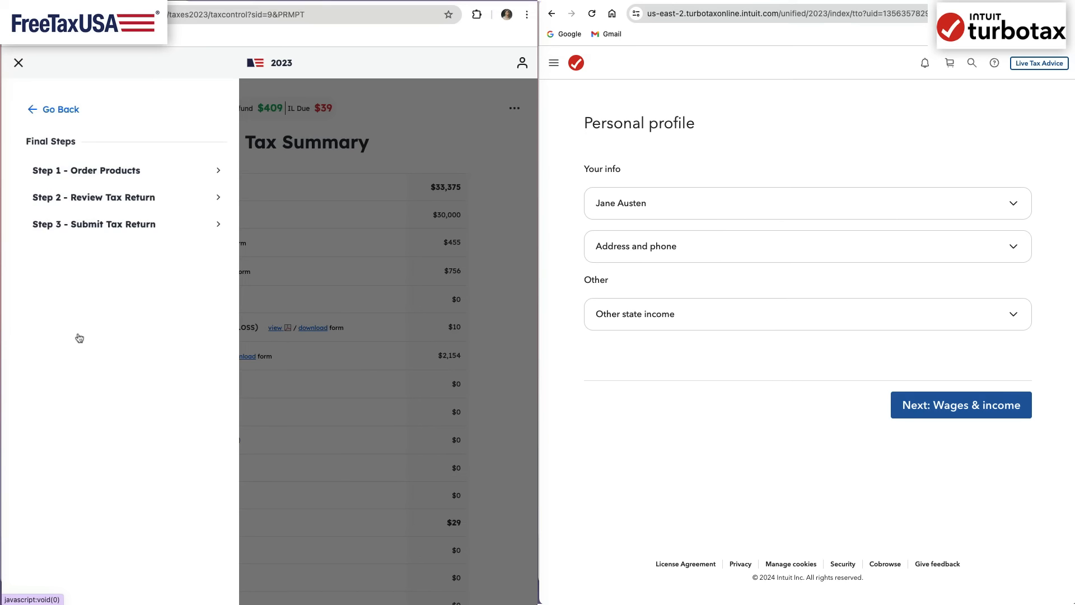
left_click(211, 175)
left_click(148, 180)
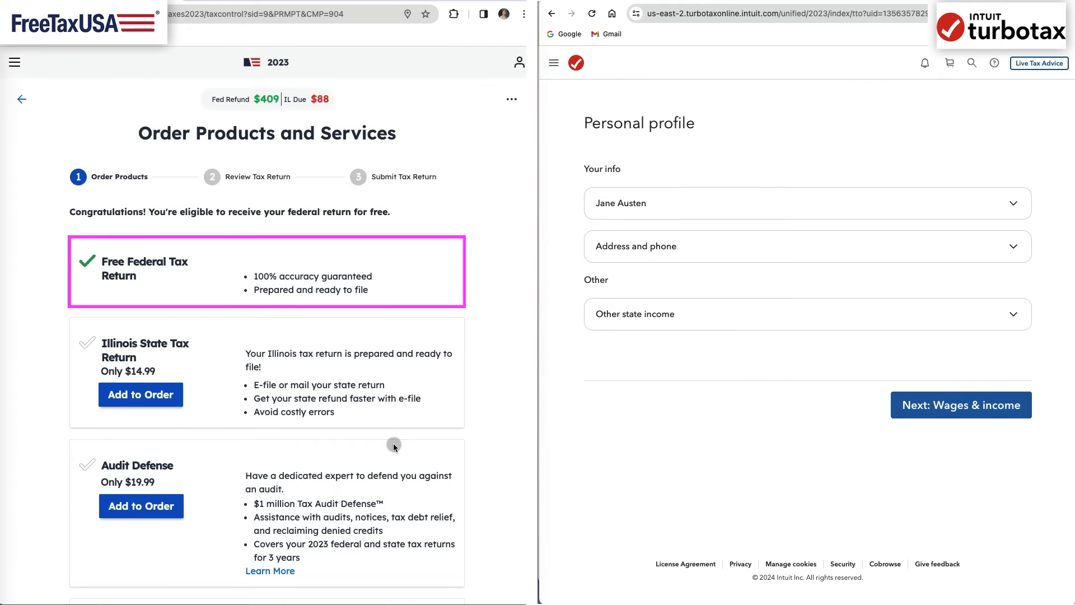
- Continue past FreeTaxUSA's products and services without adding any to the order, and skip the Audit Defense offer
scroll(513, 552, "down", 10)
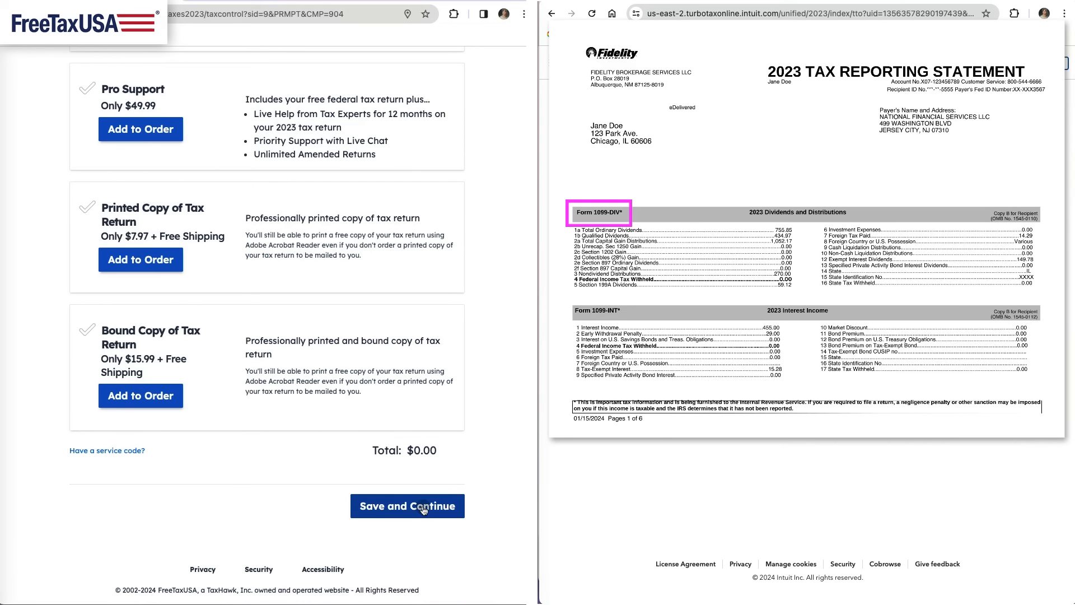
left_click(424, 507)
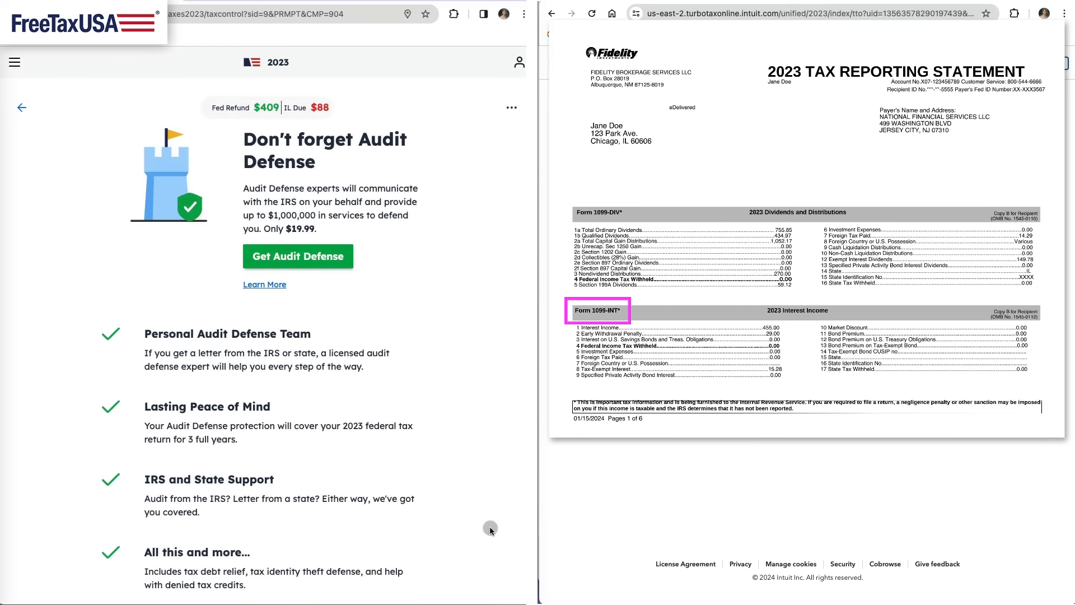
scroll(500, 556, "down", 5)
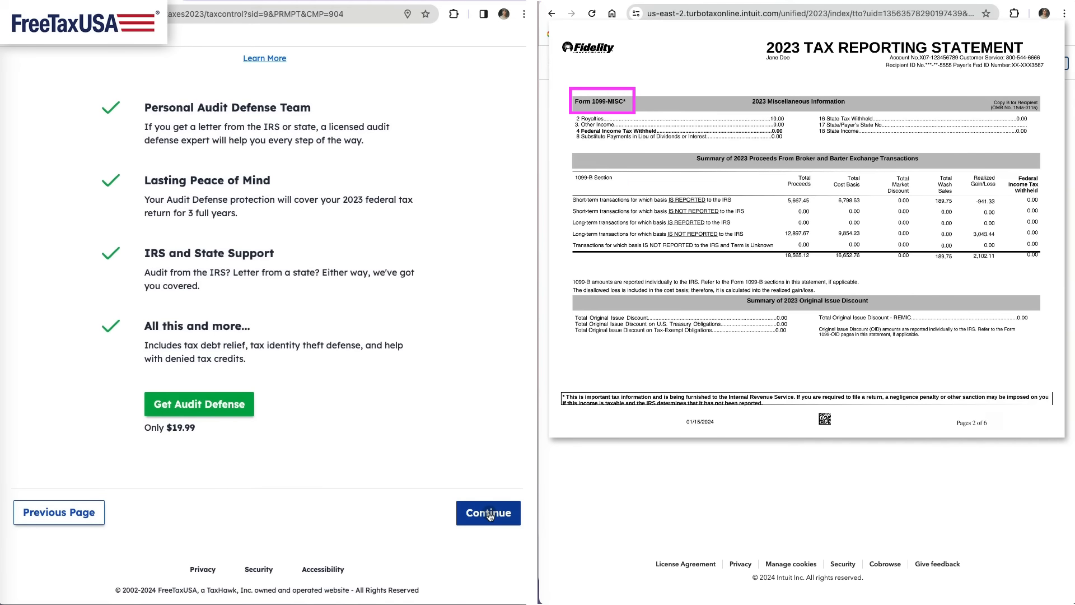
left_click(489, 513)
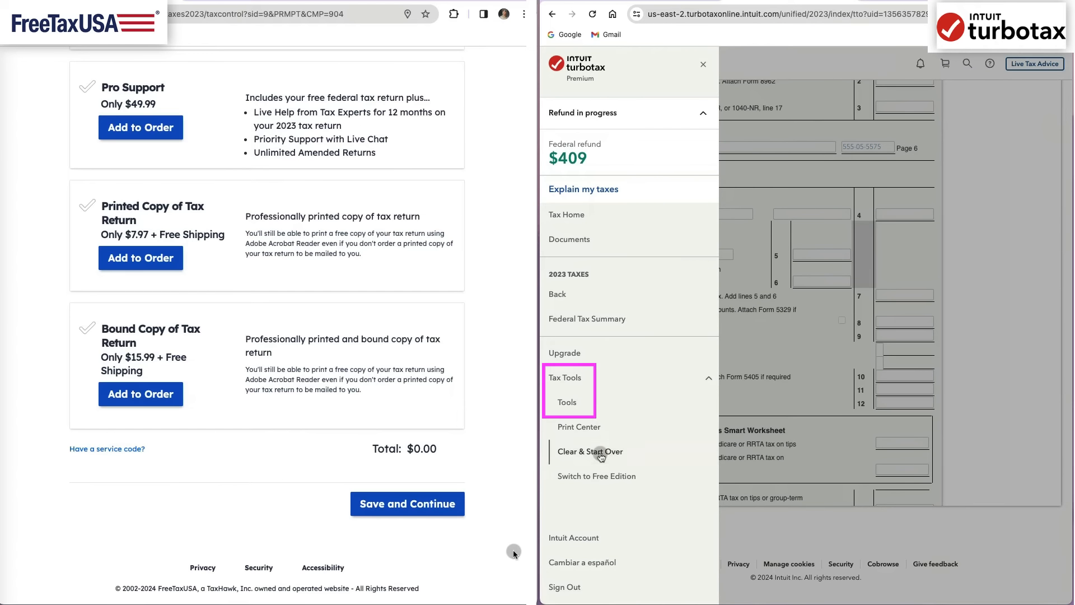
- Check My Fees in TurboTax's Tools Center with the state return details expanded, and answer Yes to receiving a 1099-MISC
left_click(585, 401)
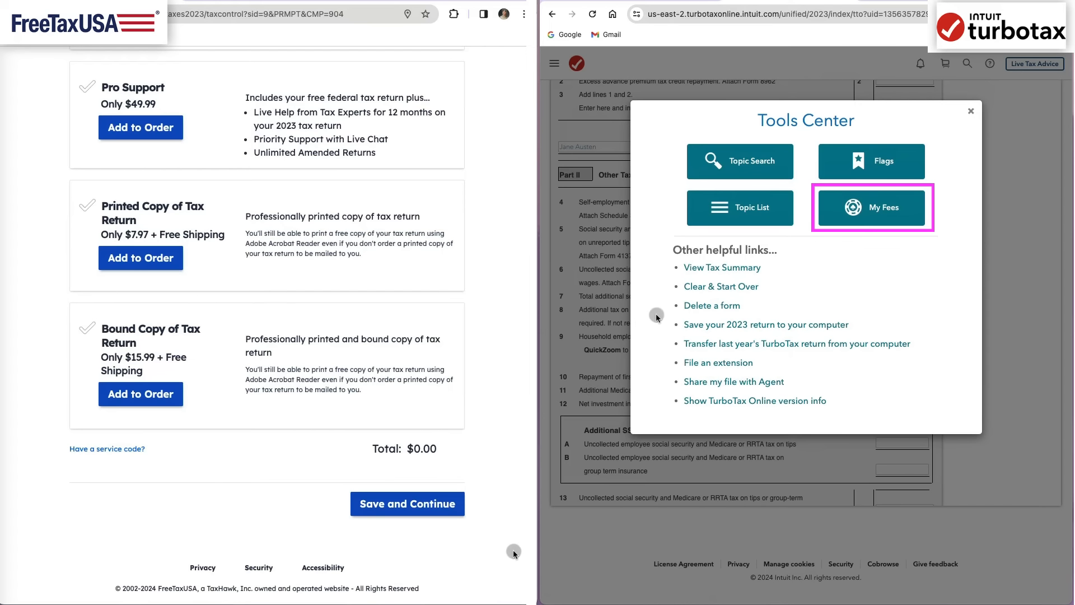
left_click(890, 211)
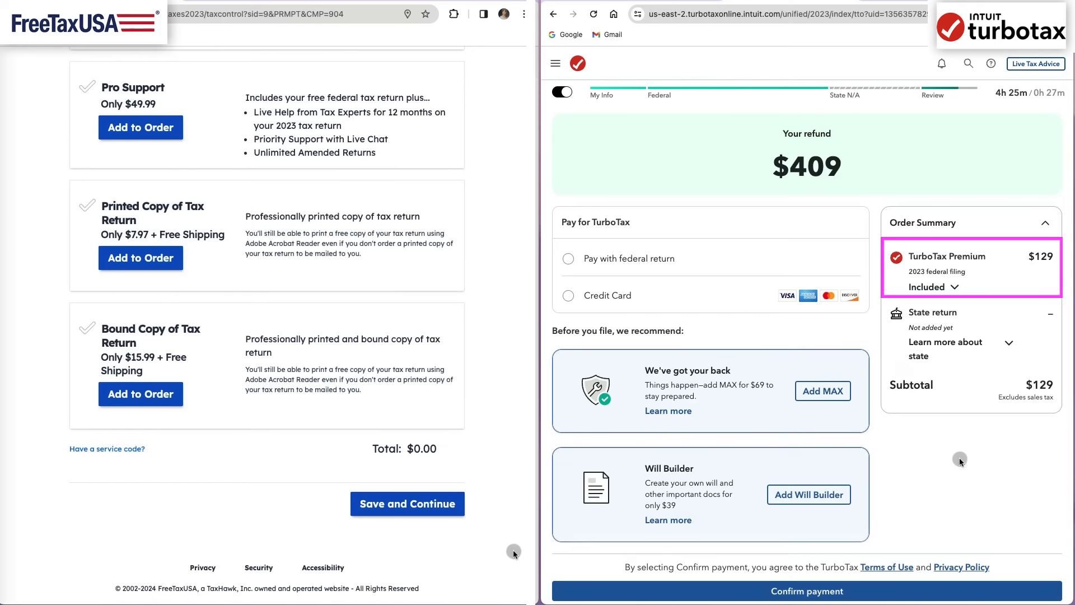
left_click(1009, 343)
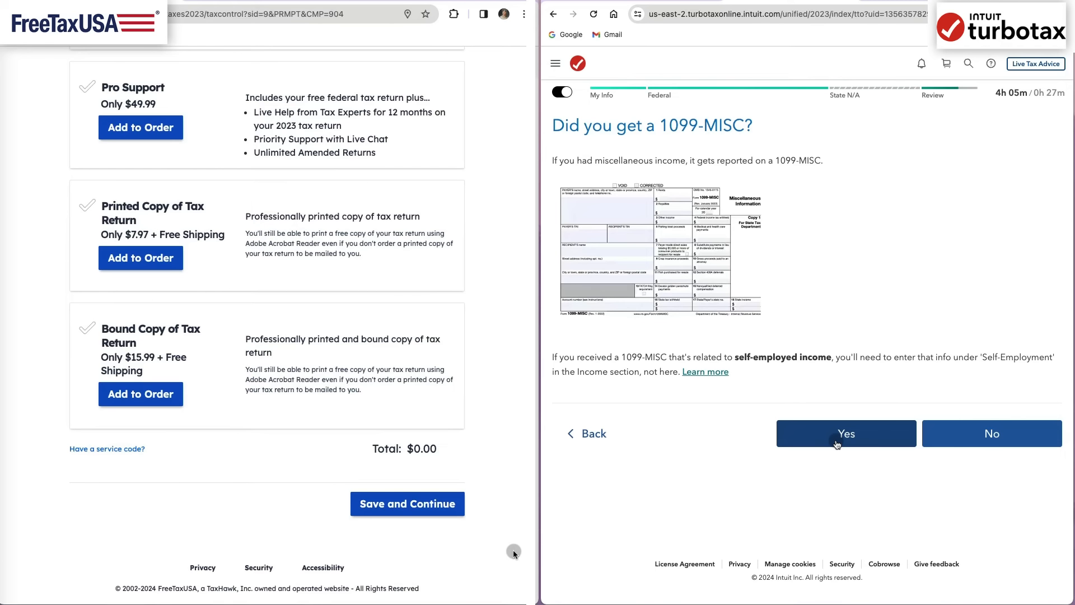
left_click(836, 444)
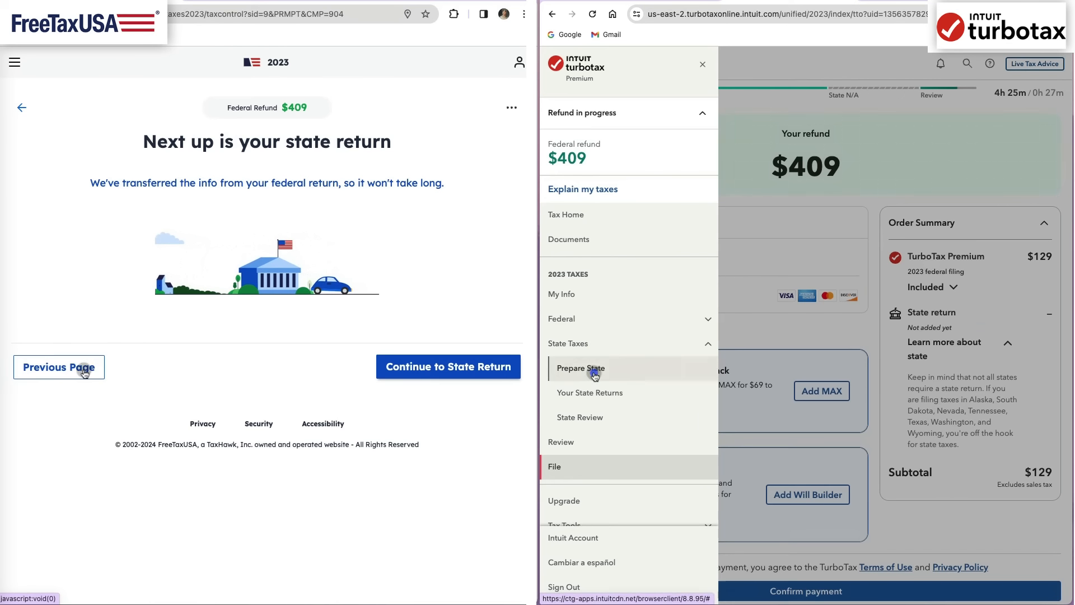
- Start the Illinois return in both programs, confirming full-year residency in FreeTaxUSA, and complete TurboTax's state section
left_click(588, 504)
left_click(439, 371)
left_click(464, 269)
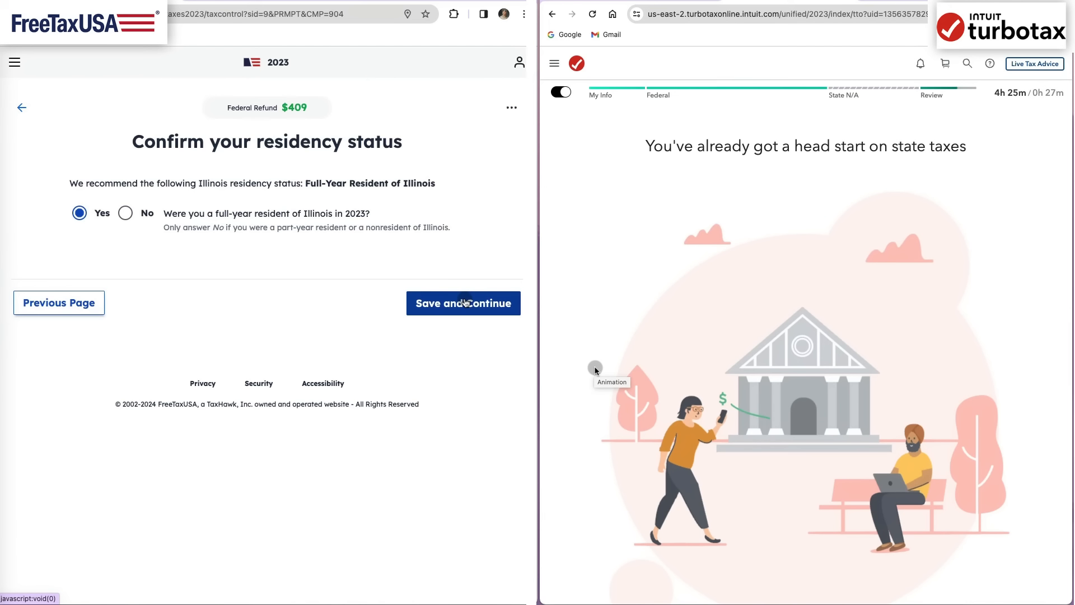
scroll(1006, 314, "down", 5)
left_click(985, 456)
left_click(464, 302)
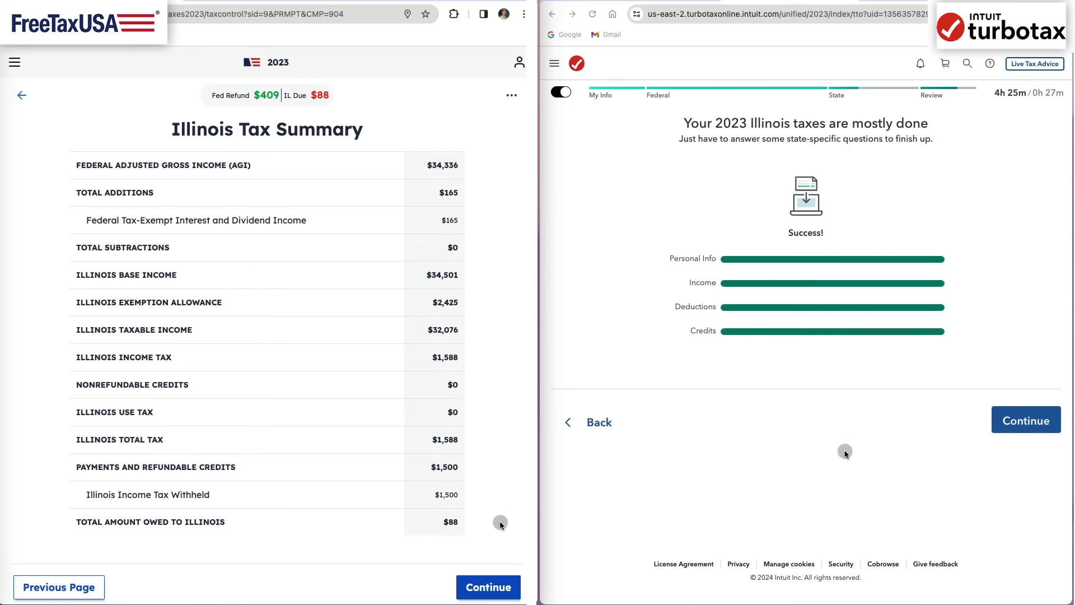
left_click(1026, 421)
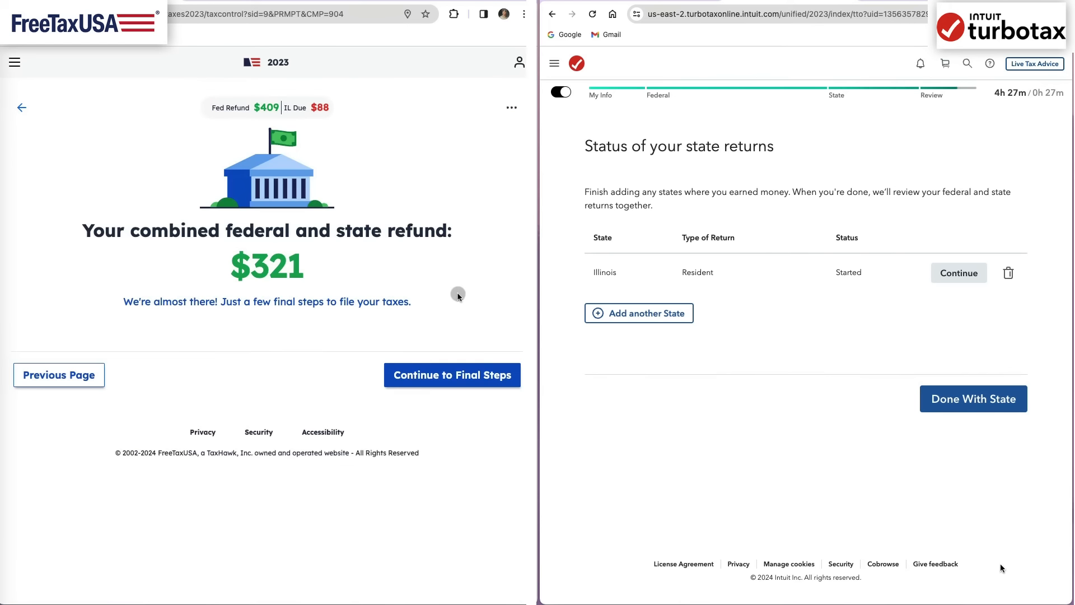
left_click(974, 406)
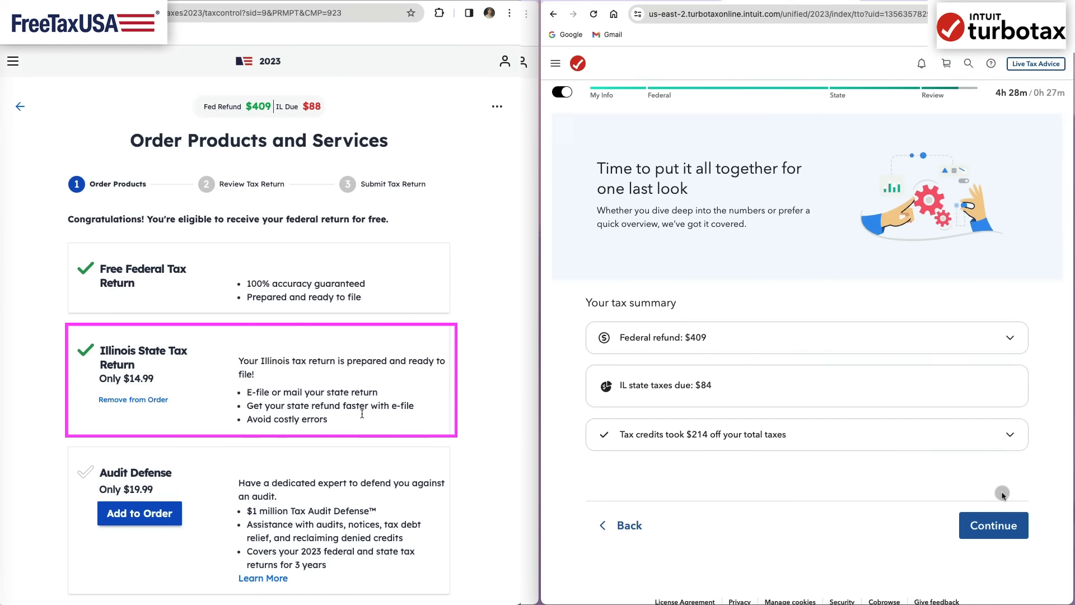
- Review the FreeTaxUSA order including the Illinois State Tax Return and proceed to its payment page, while continuing past TurboTax's tax summary
scroll(482, 483, "down", 5)
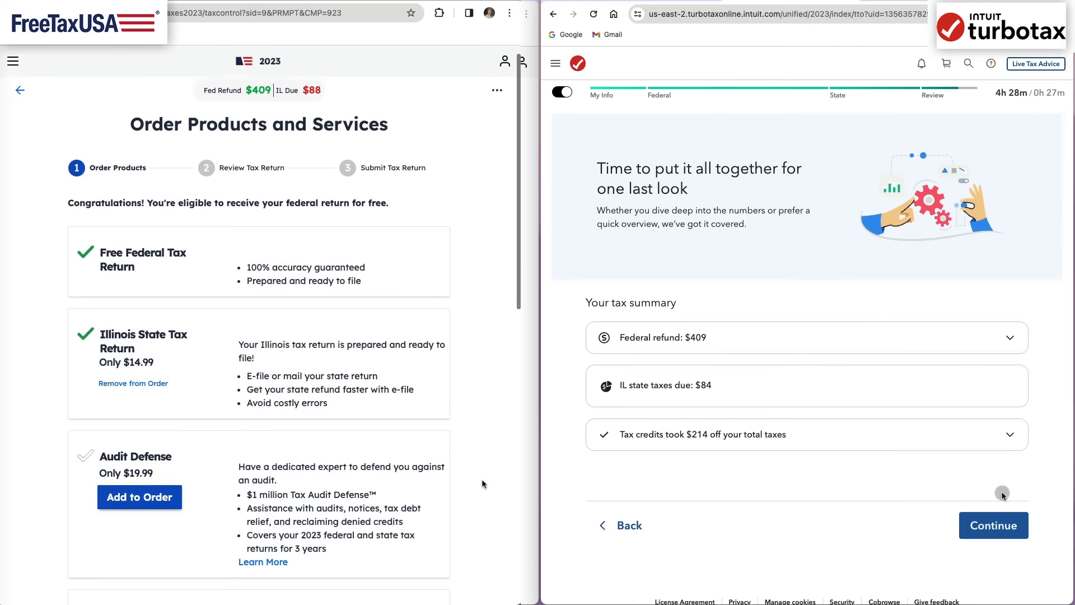
scroll(482, 484, "down", 7)
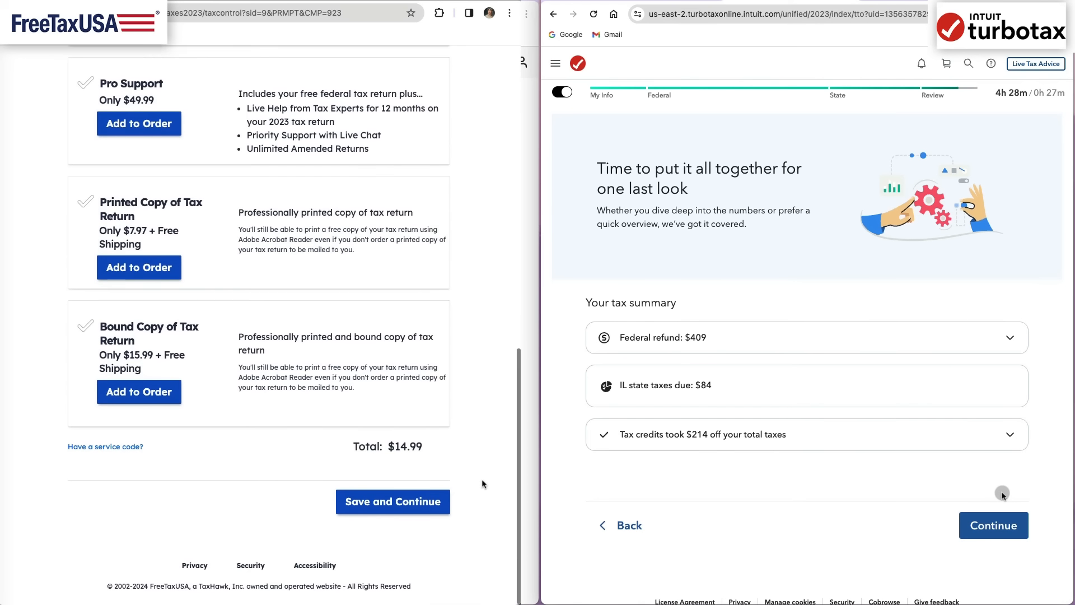
left_click(1001, 530)
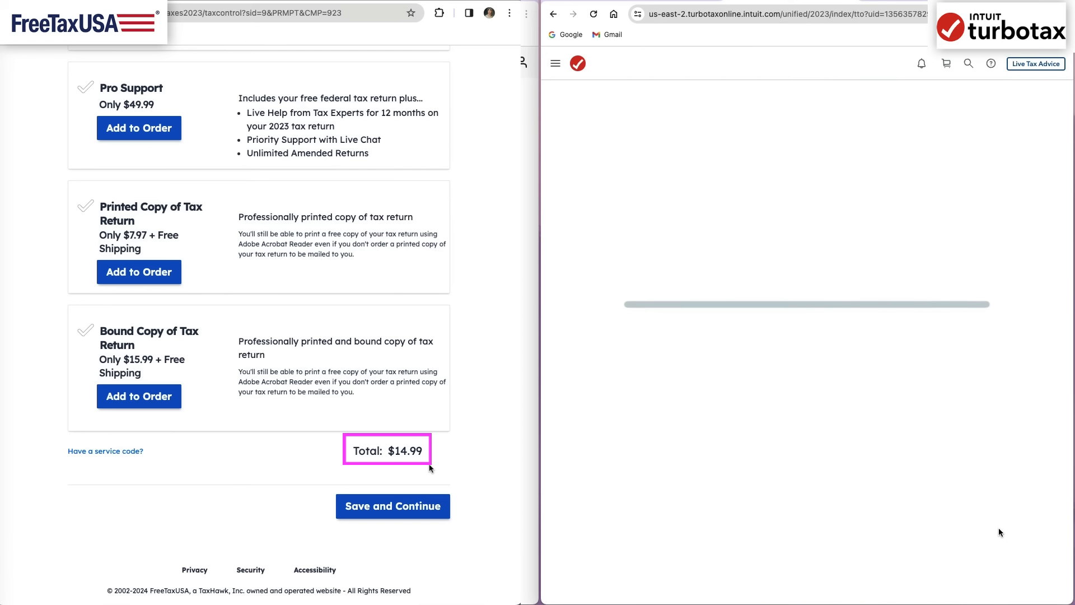
left_click(387, 506)
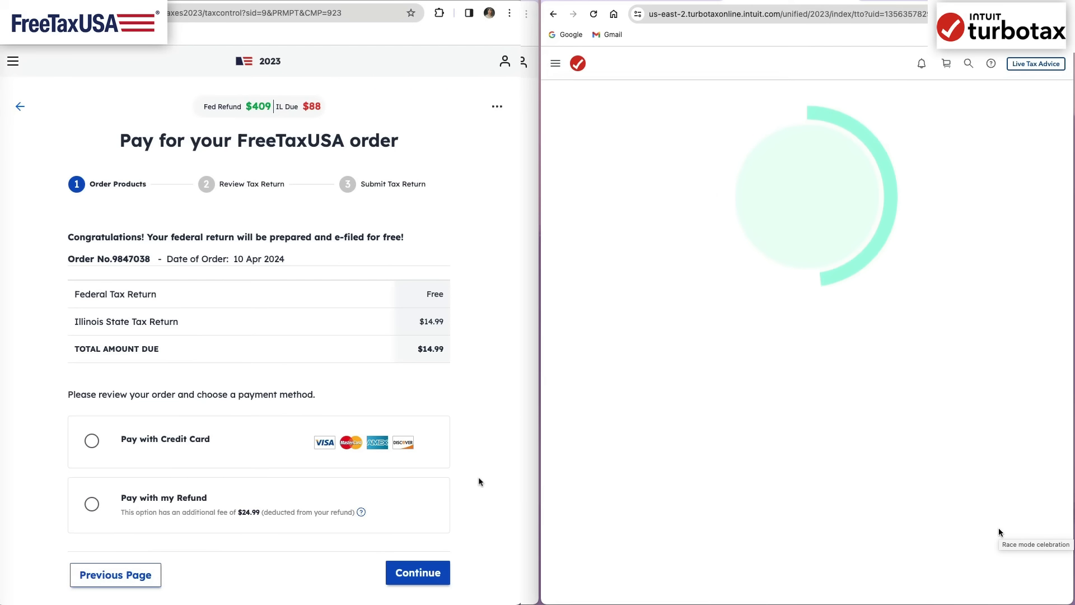
scroll(479, 478, "down", 1)
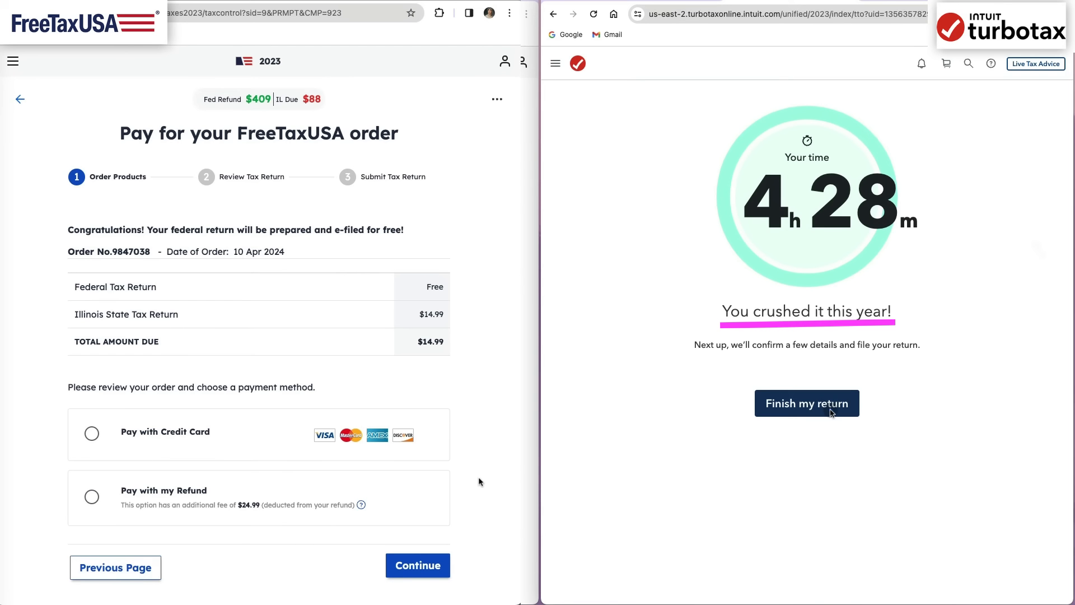
- Proceed to finish the TurboTax return, decline the MAX protection, and start the order review
left_click(831, 413)
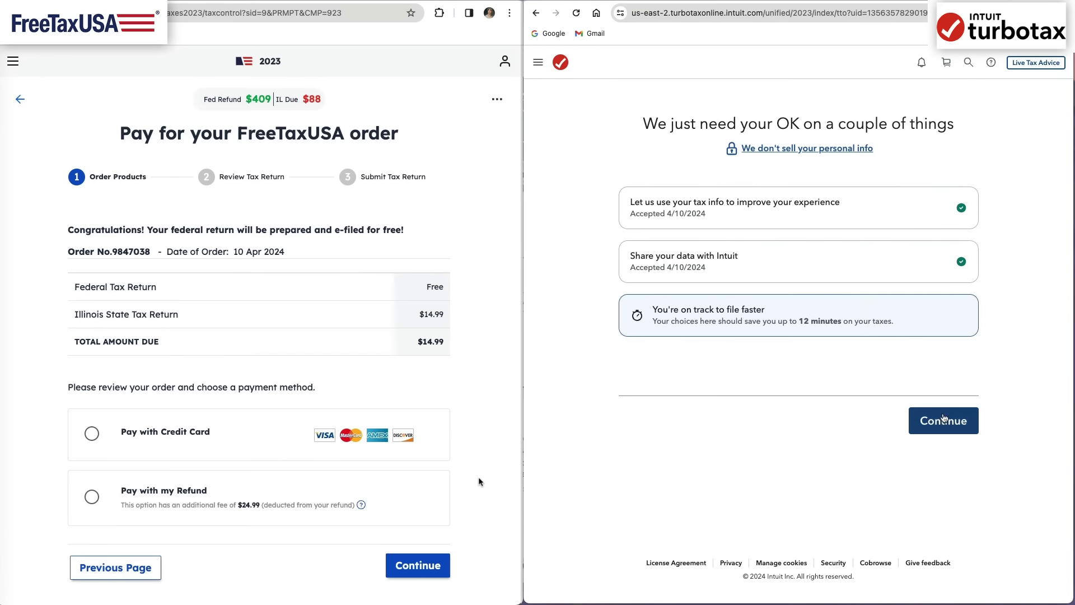
left_click(944, 419)
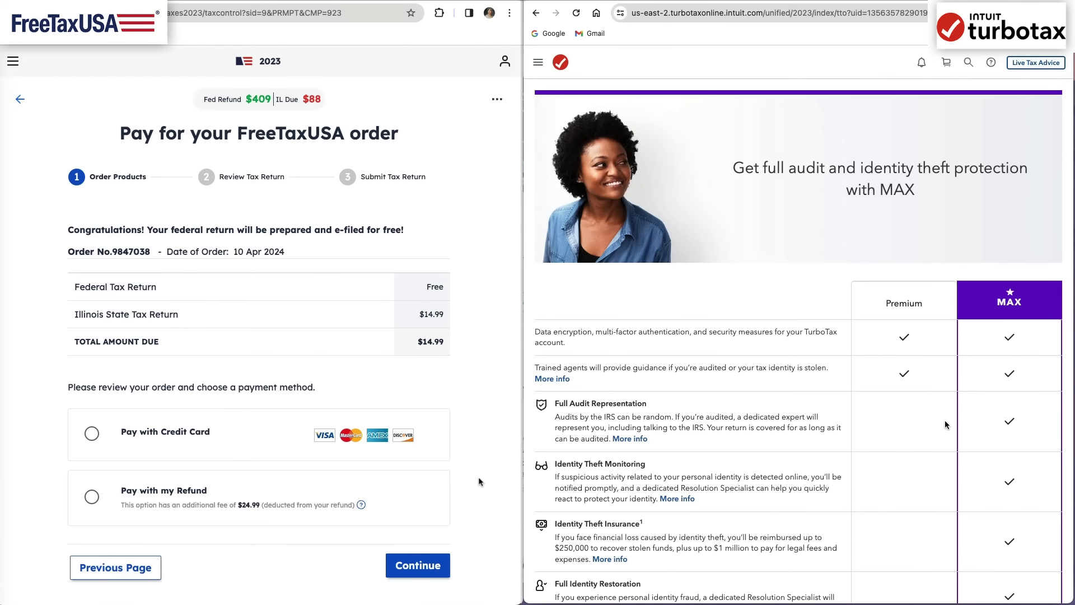
scroll(946, 425, "down", 7)
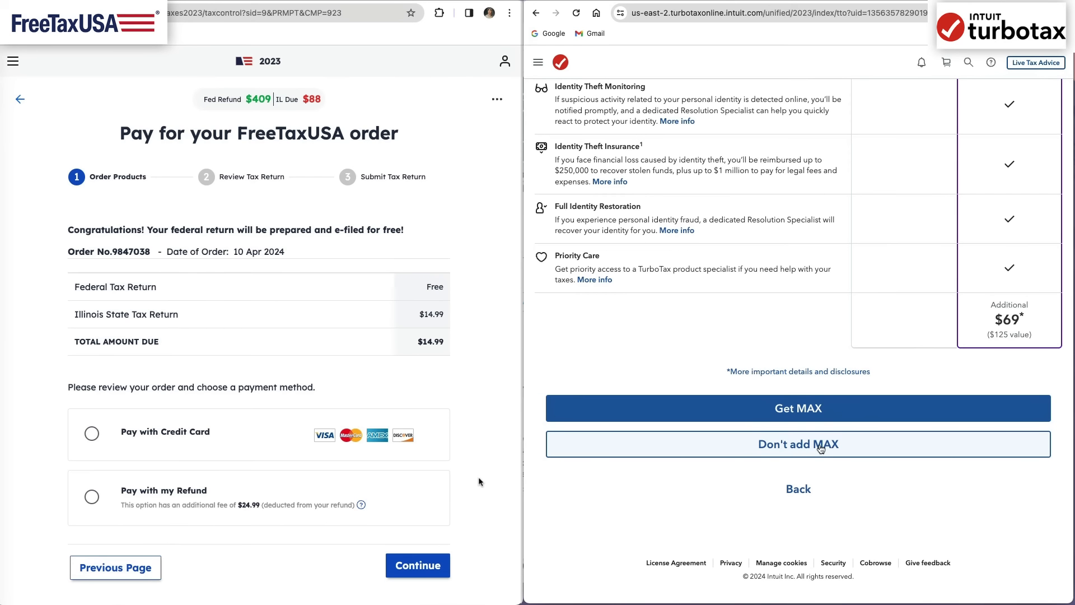
left_click(820, 447)
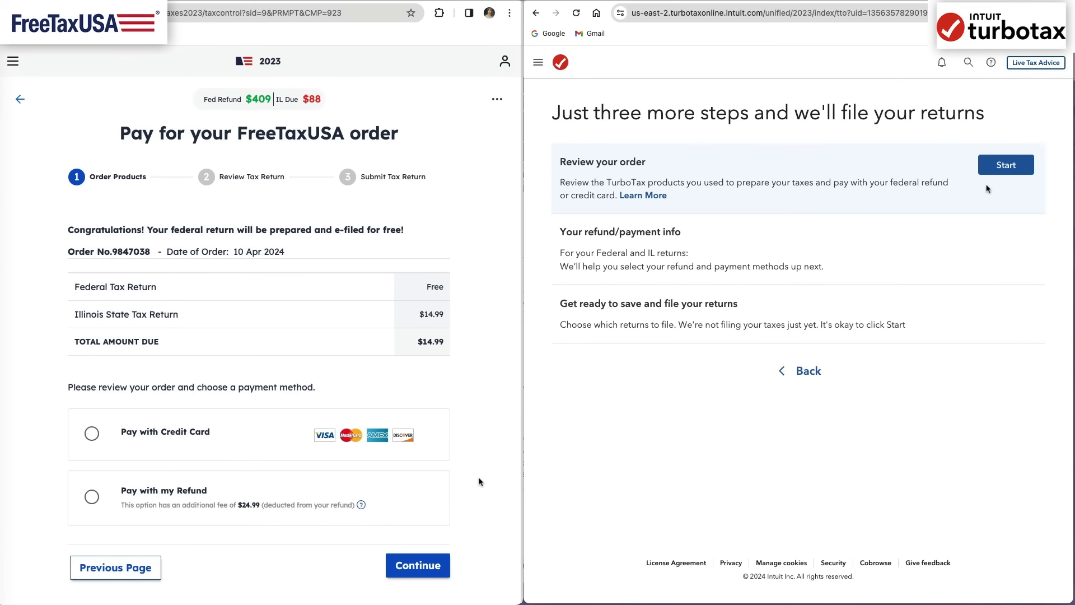
left_click(1011, 169)
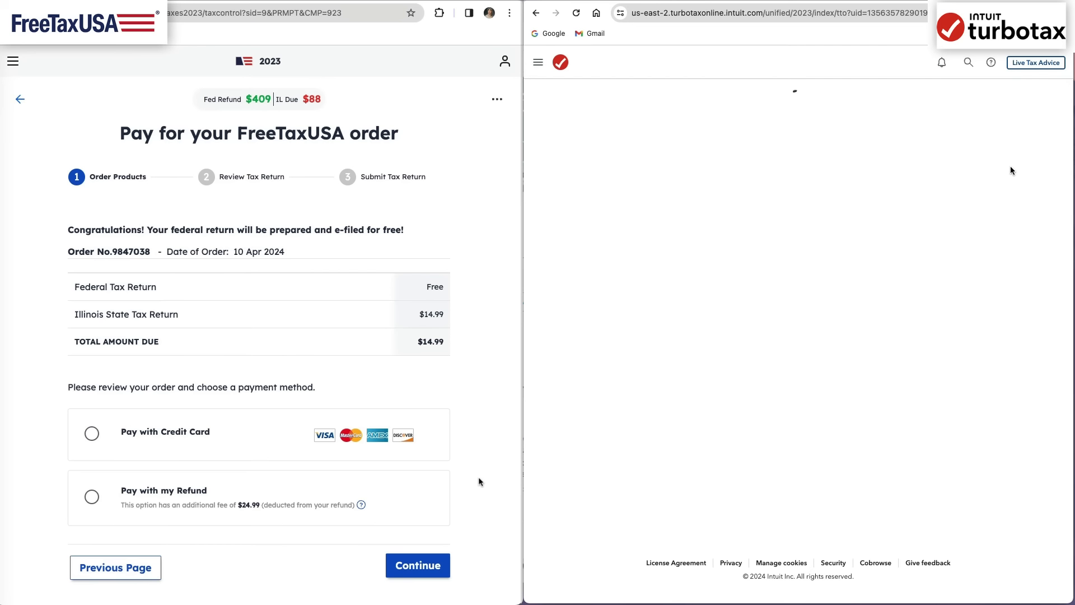